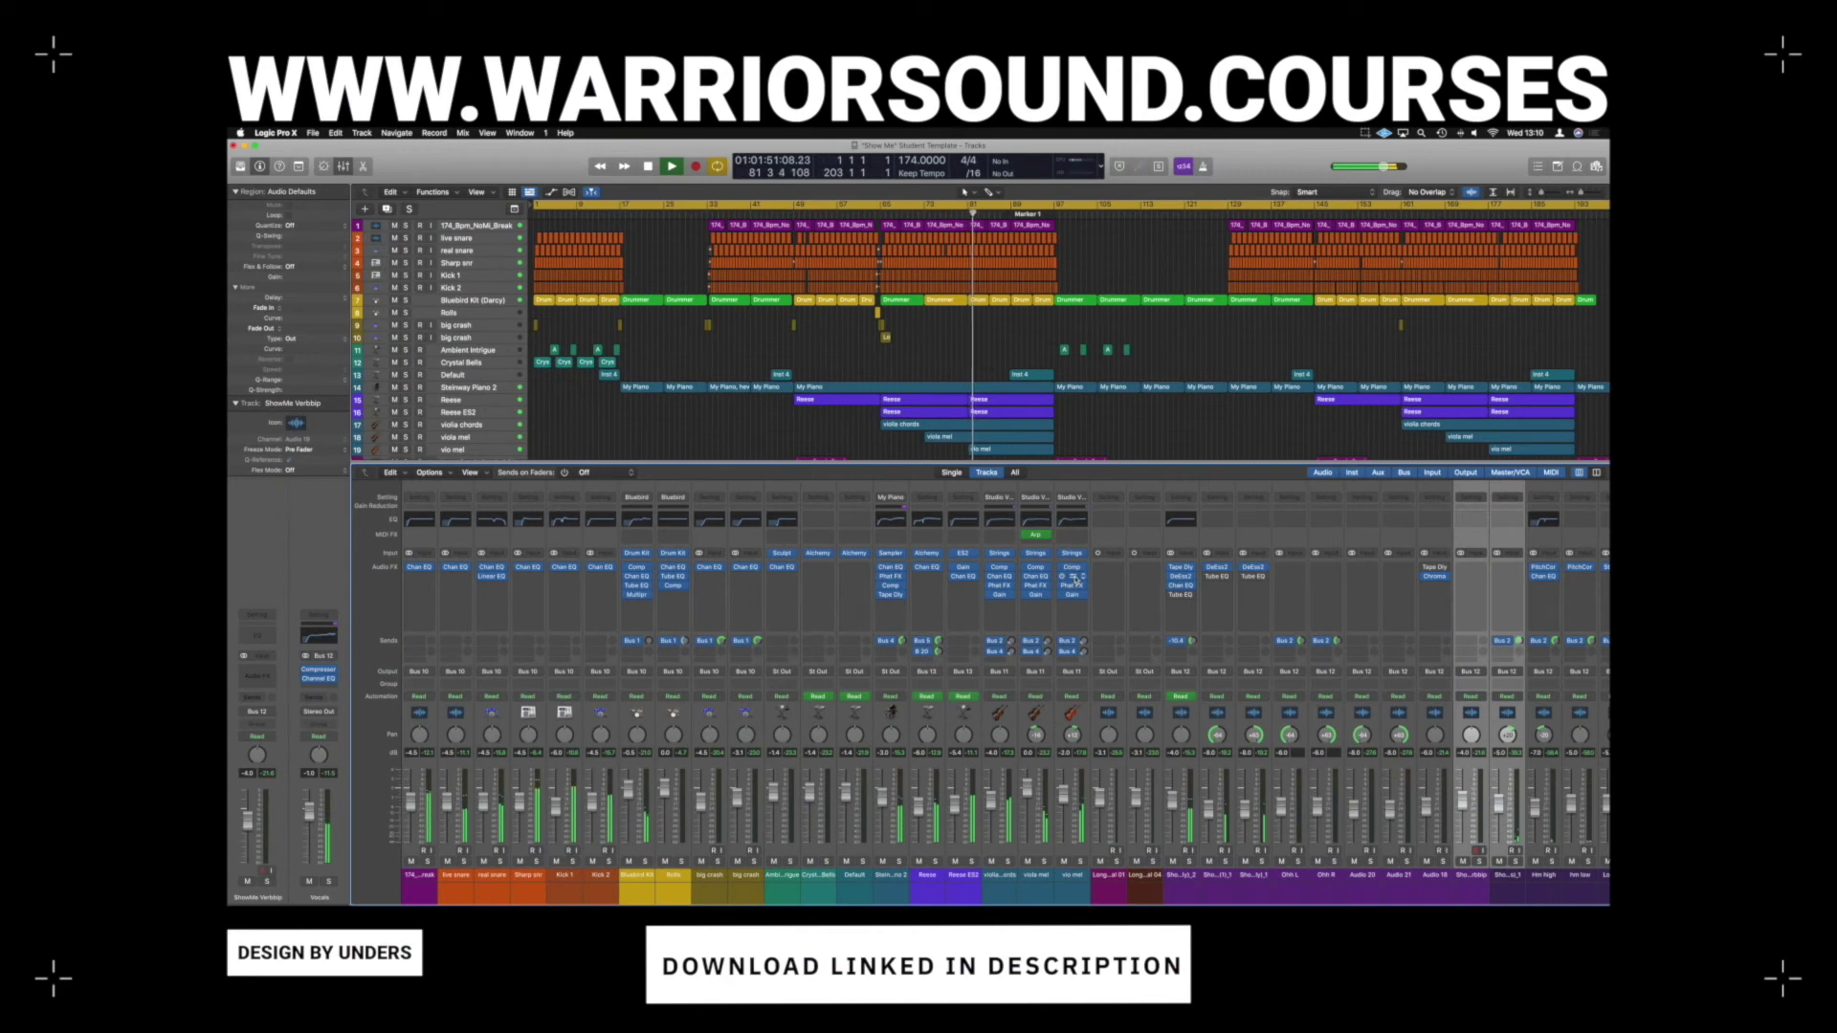
# Step: Open the vio mel channel's Channel EQ and switch on its Analyzer
pyautogui.click(1074, 577)
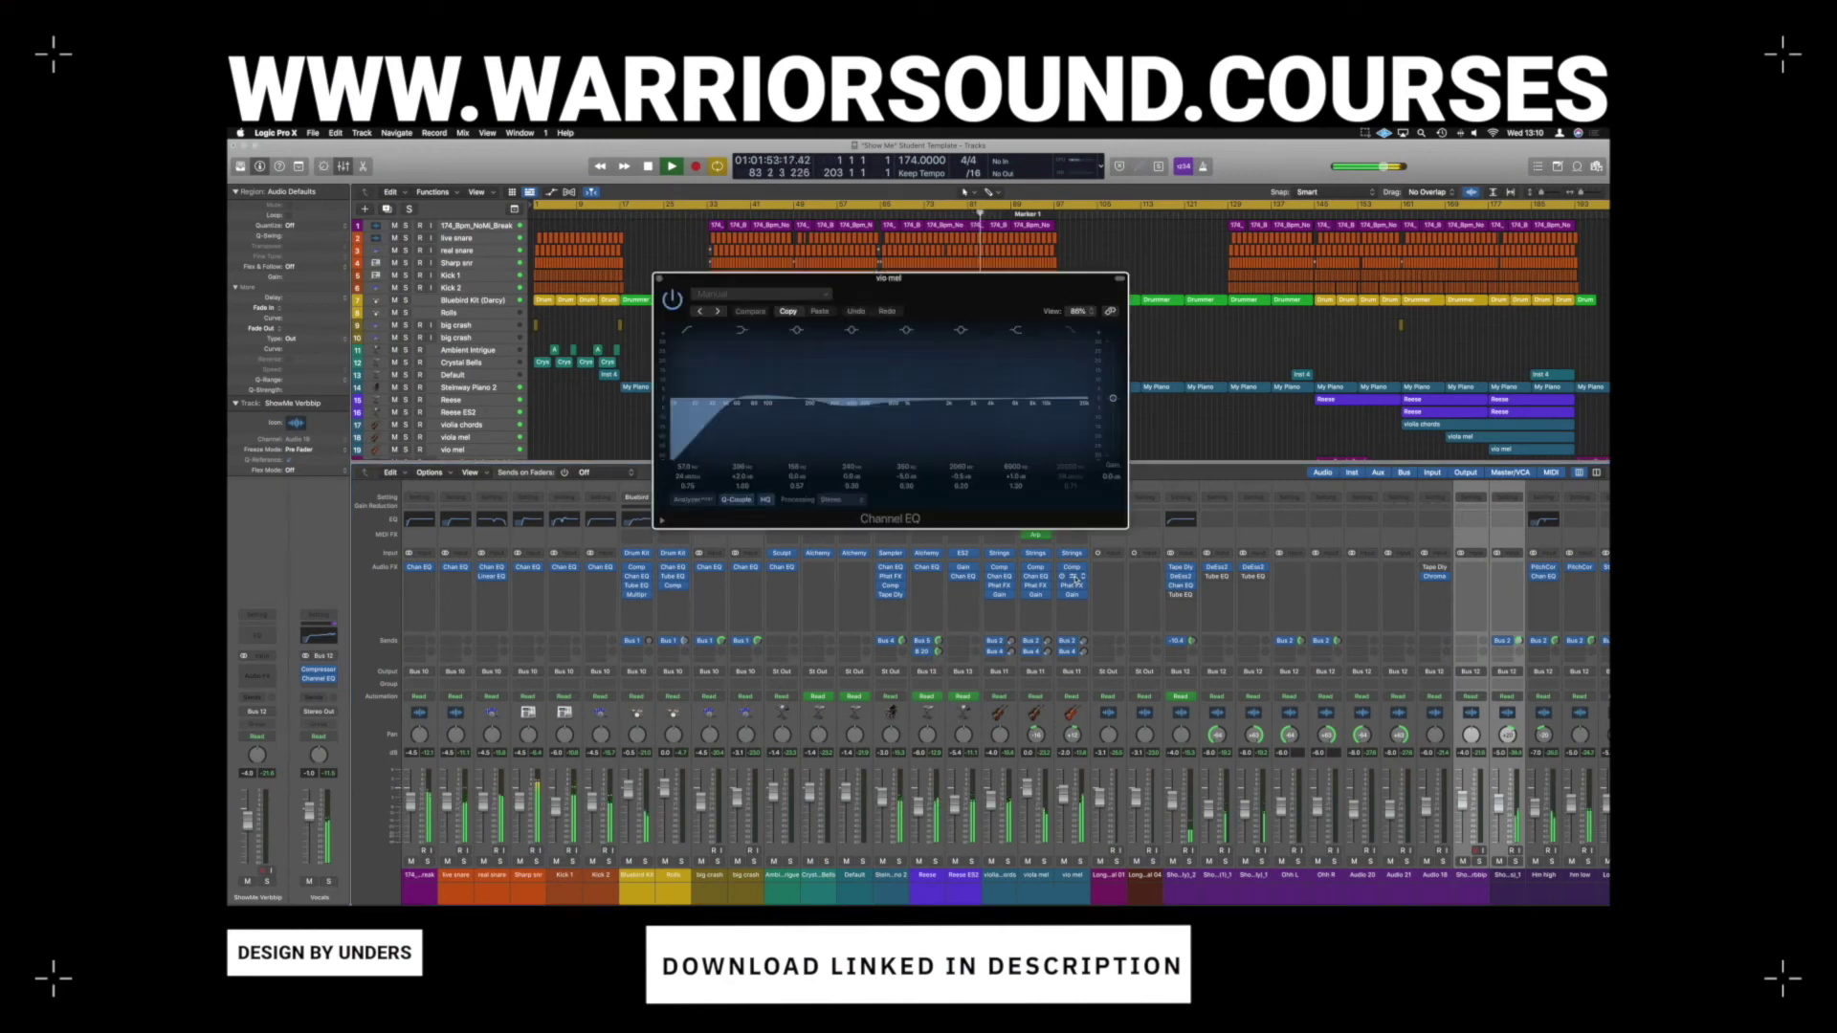
pyautogui.click(692, 501)
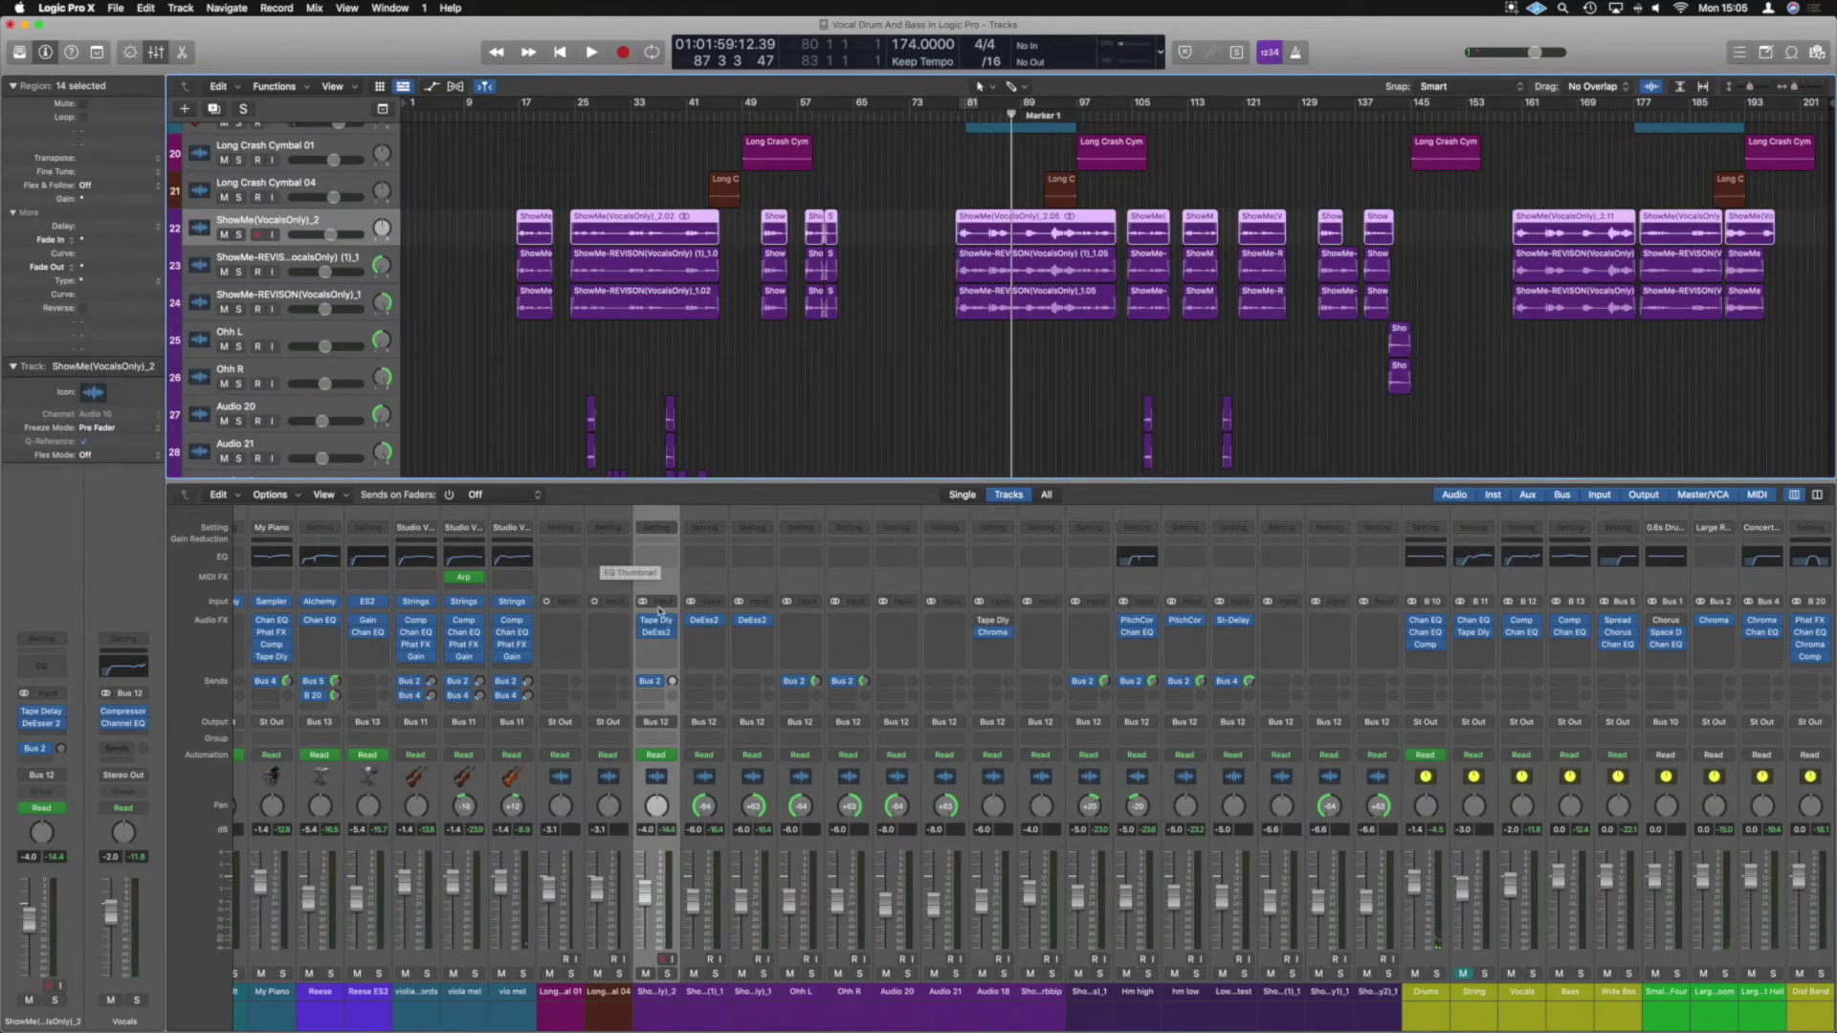
# Step: Add a Channel EQ to ShowMe(VocalsOnly)_2, solo it, and cycle-play around Marker 1
pyautogui.click(648, 557)
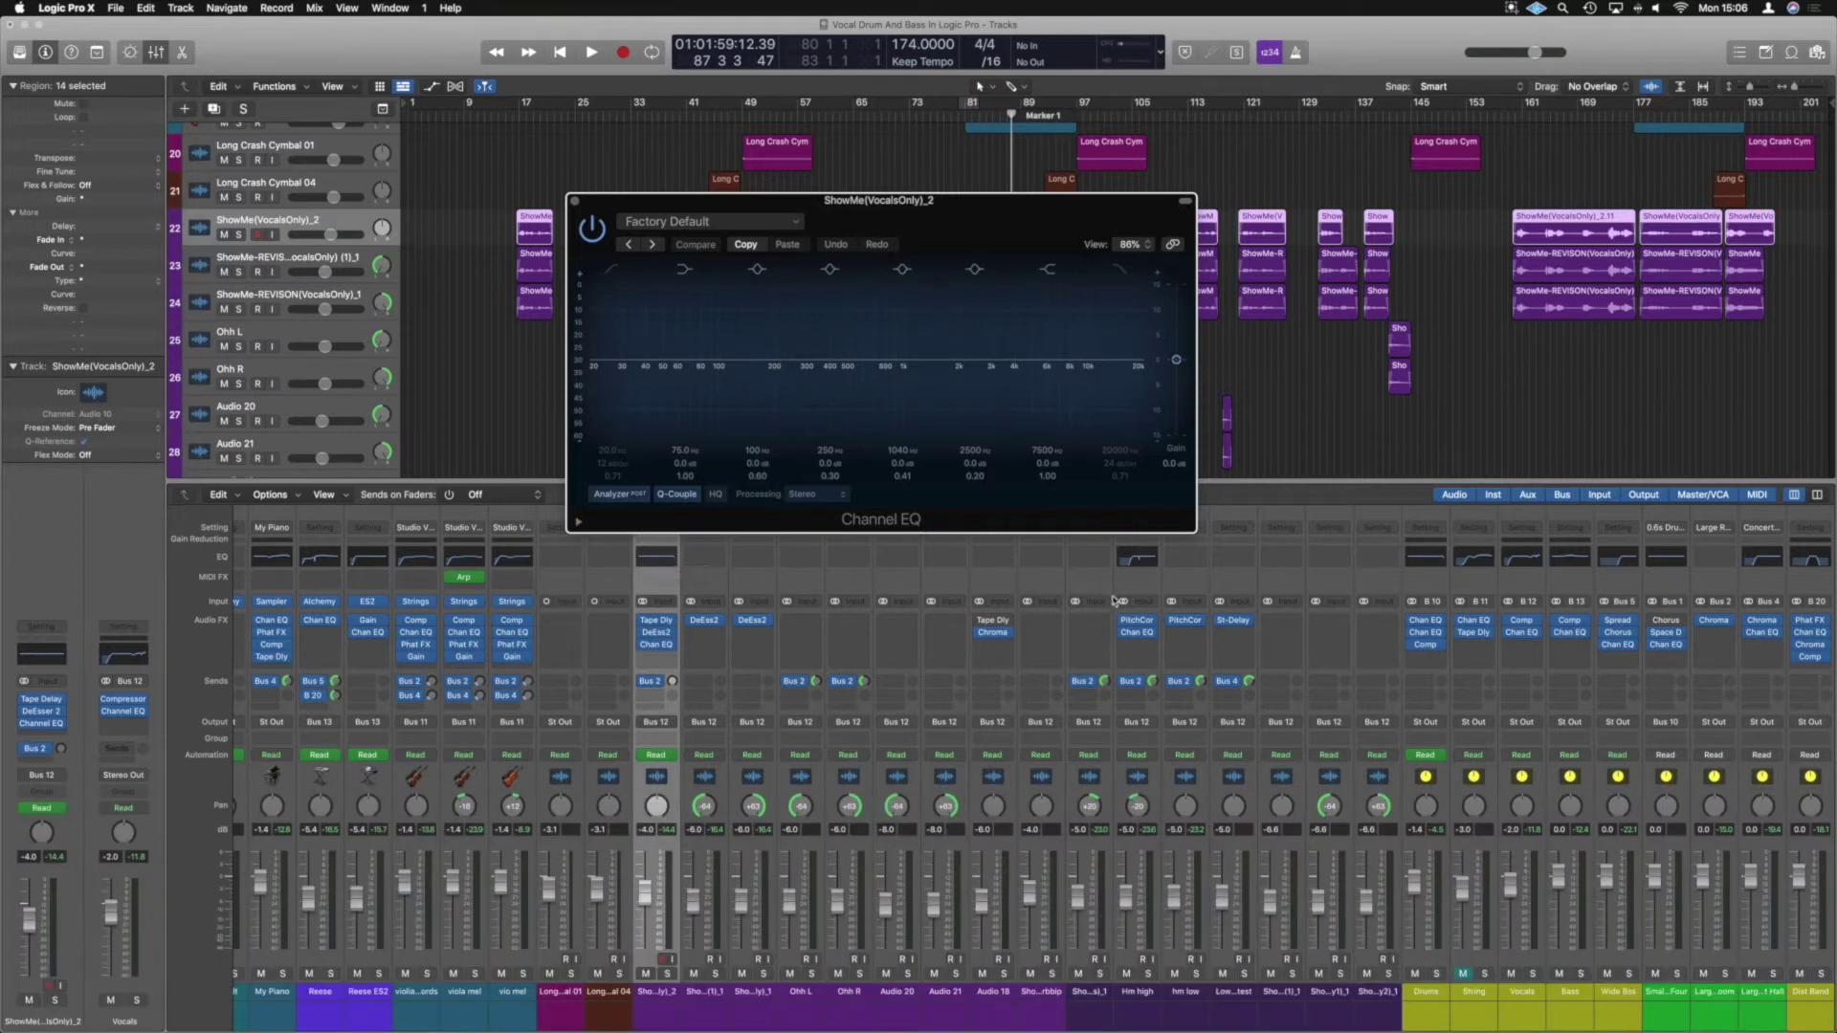
pyautogui.click(667, 974)
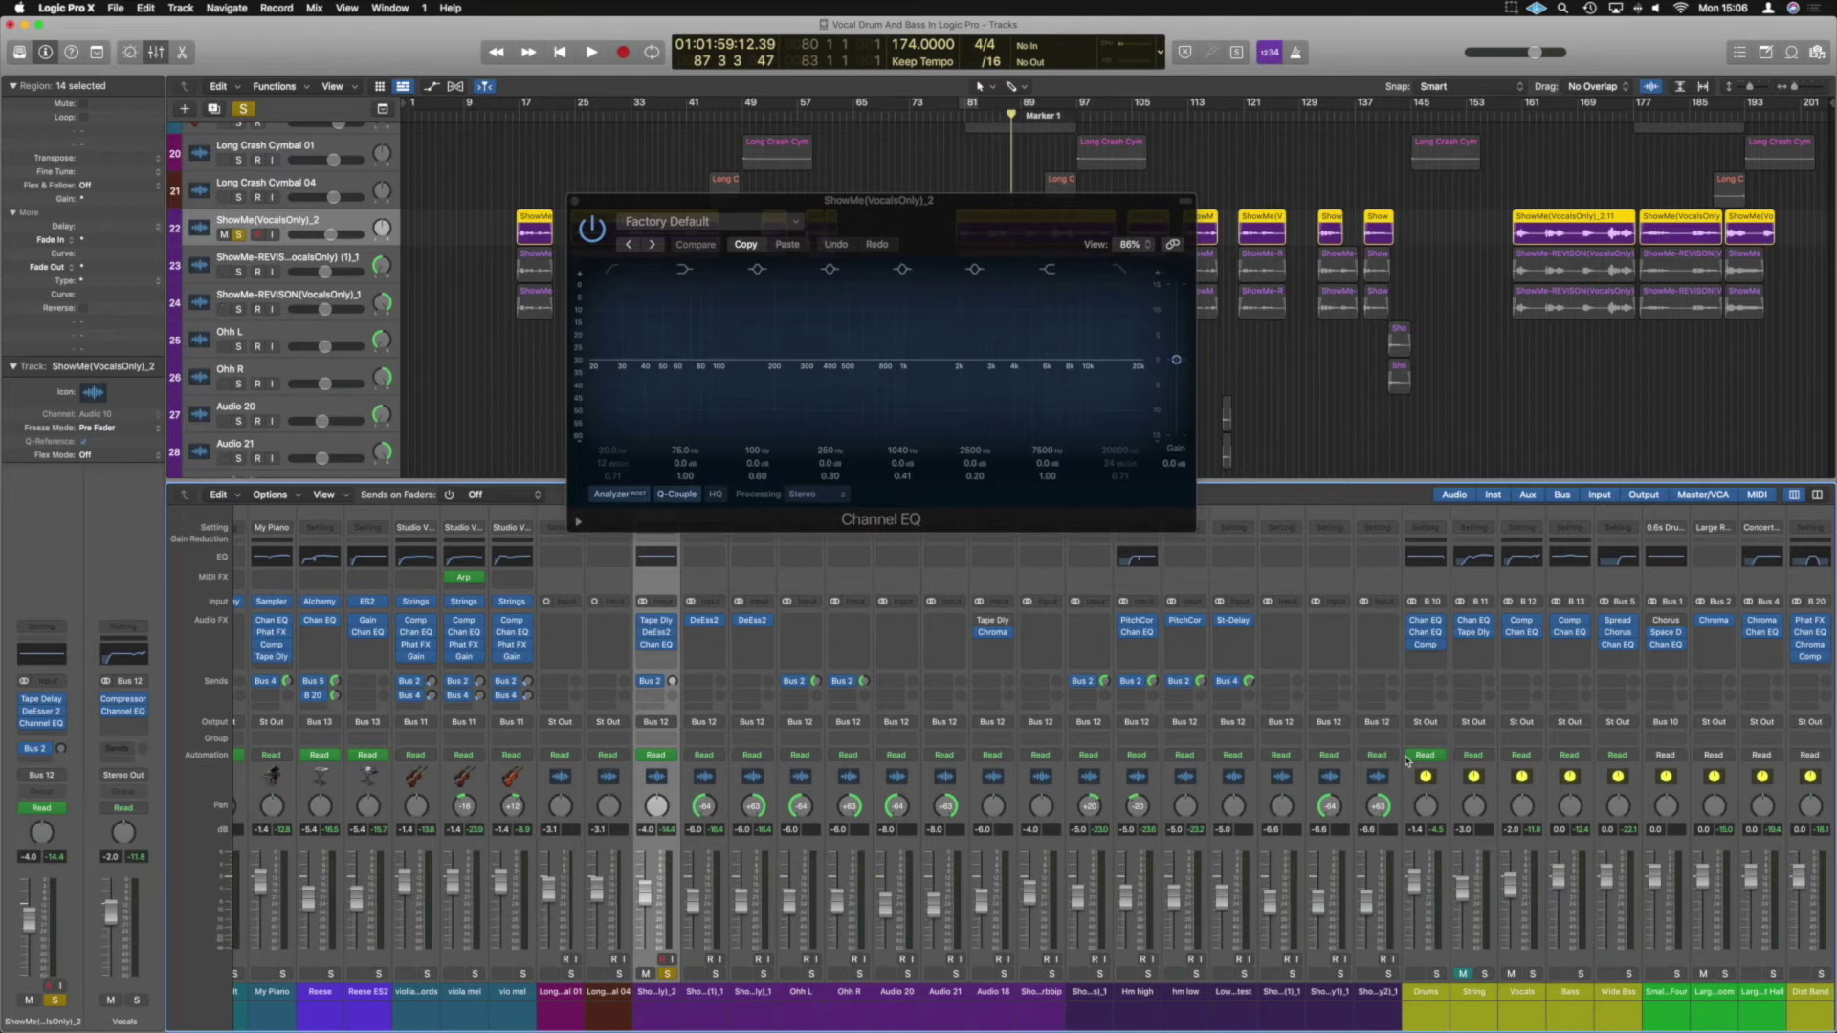
pyautogui.press('space')
pyautogui.press('c')
pyautogui.moveTo(952, 214); pyautogui.dragTo(962, 214)
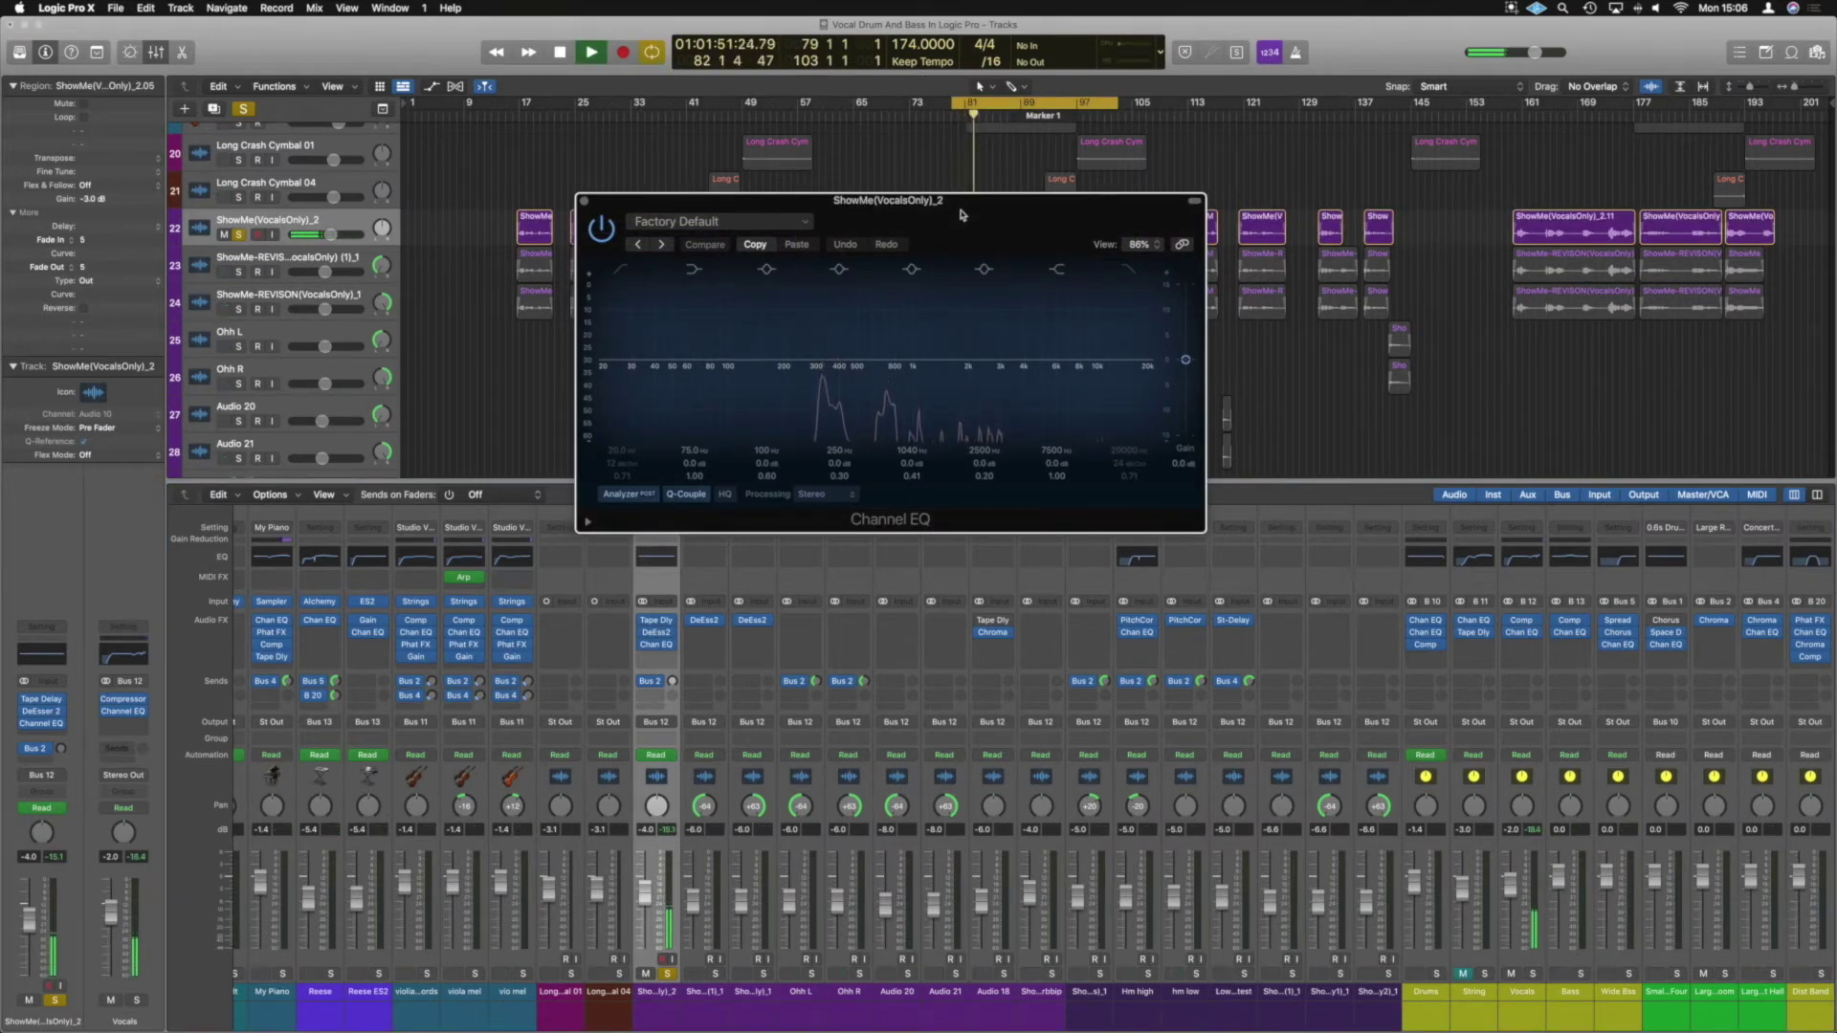
pyautogui.press('space')
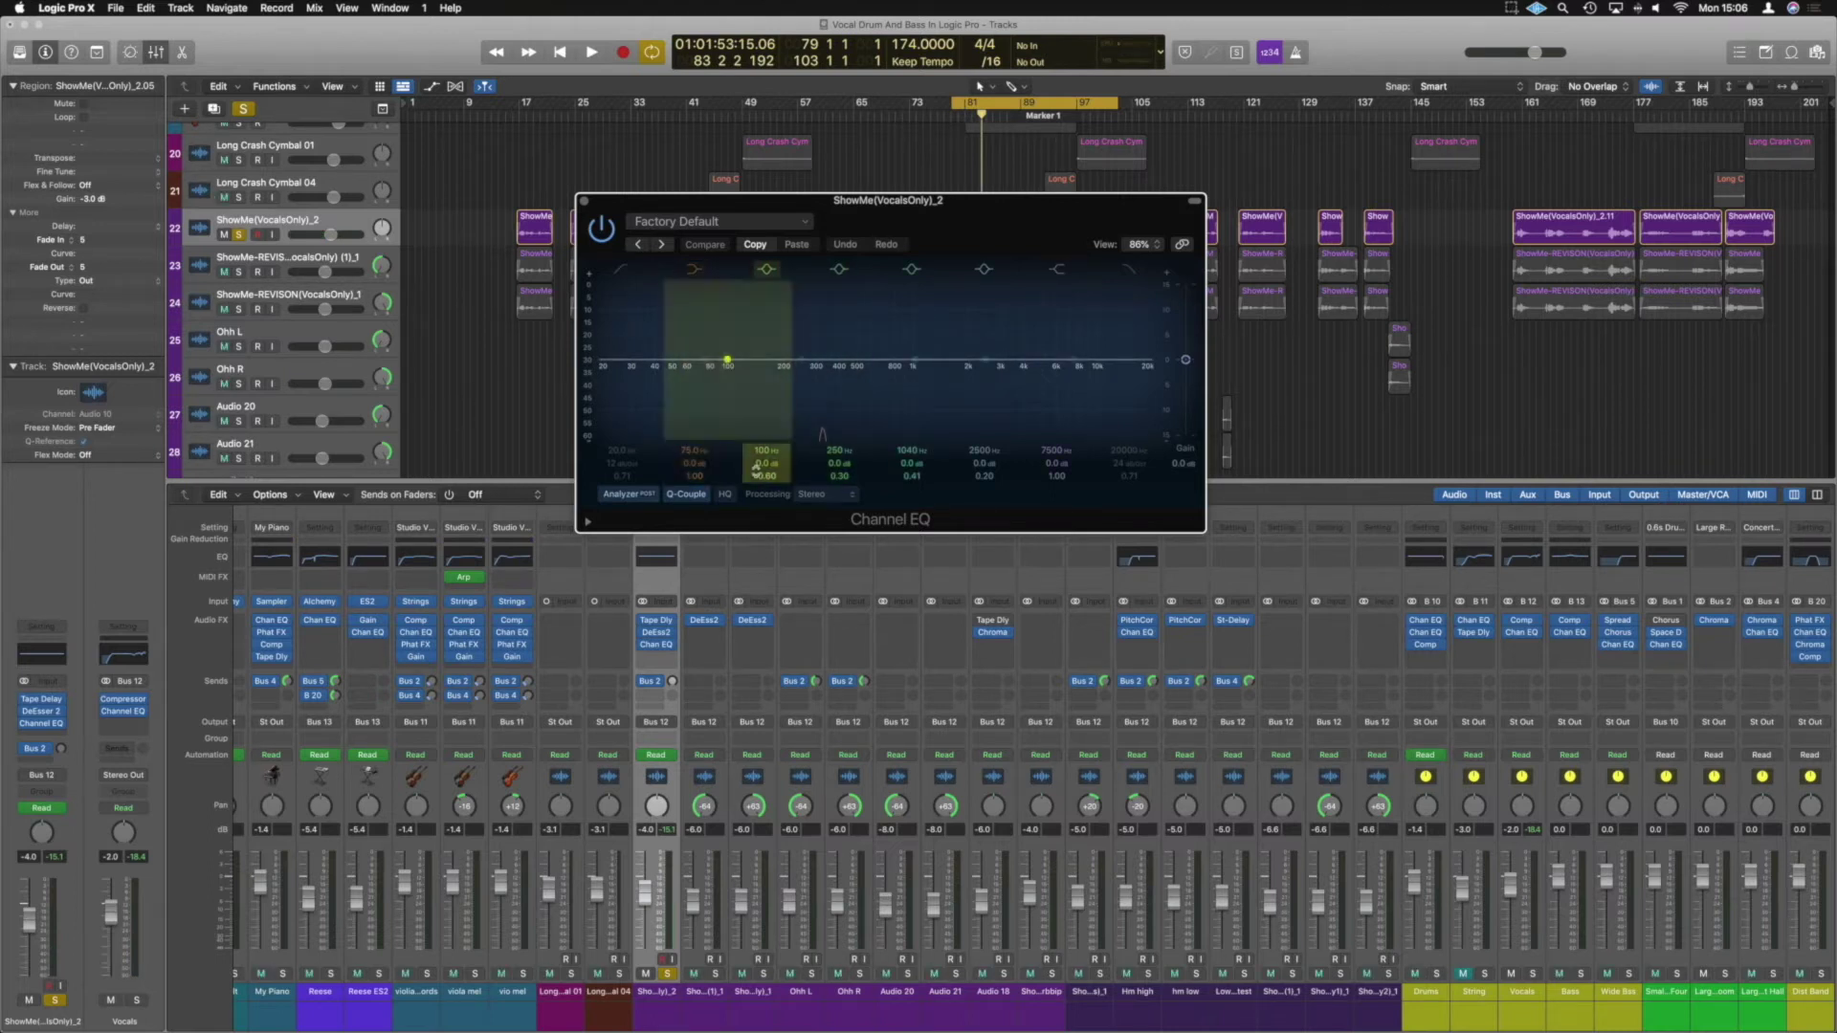
# Step: Enable the Channel EQ low-cut band and audition the vocal with it
pyautogui.click(619, 282)
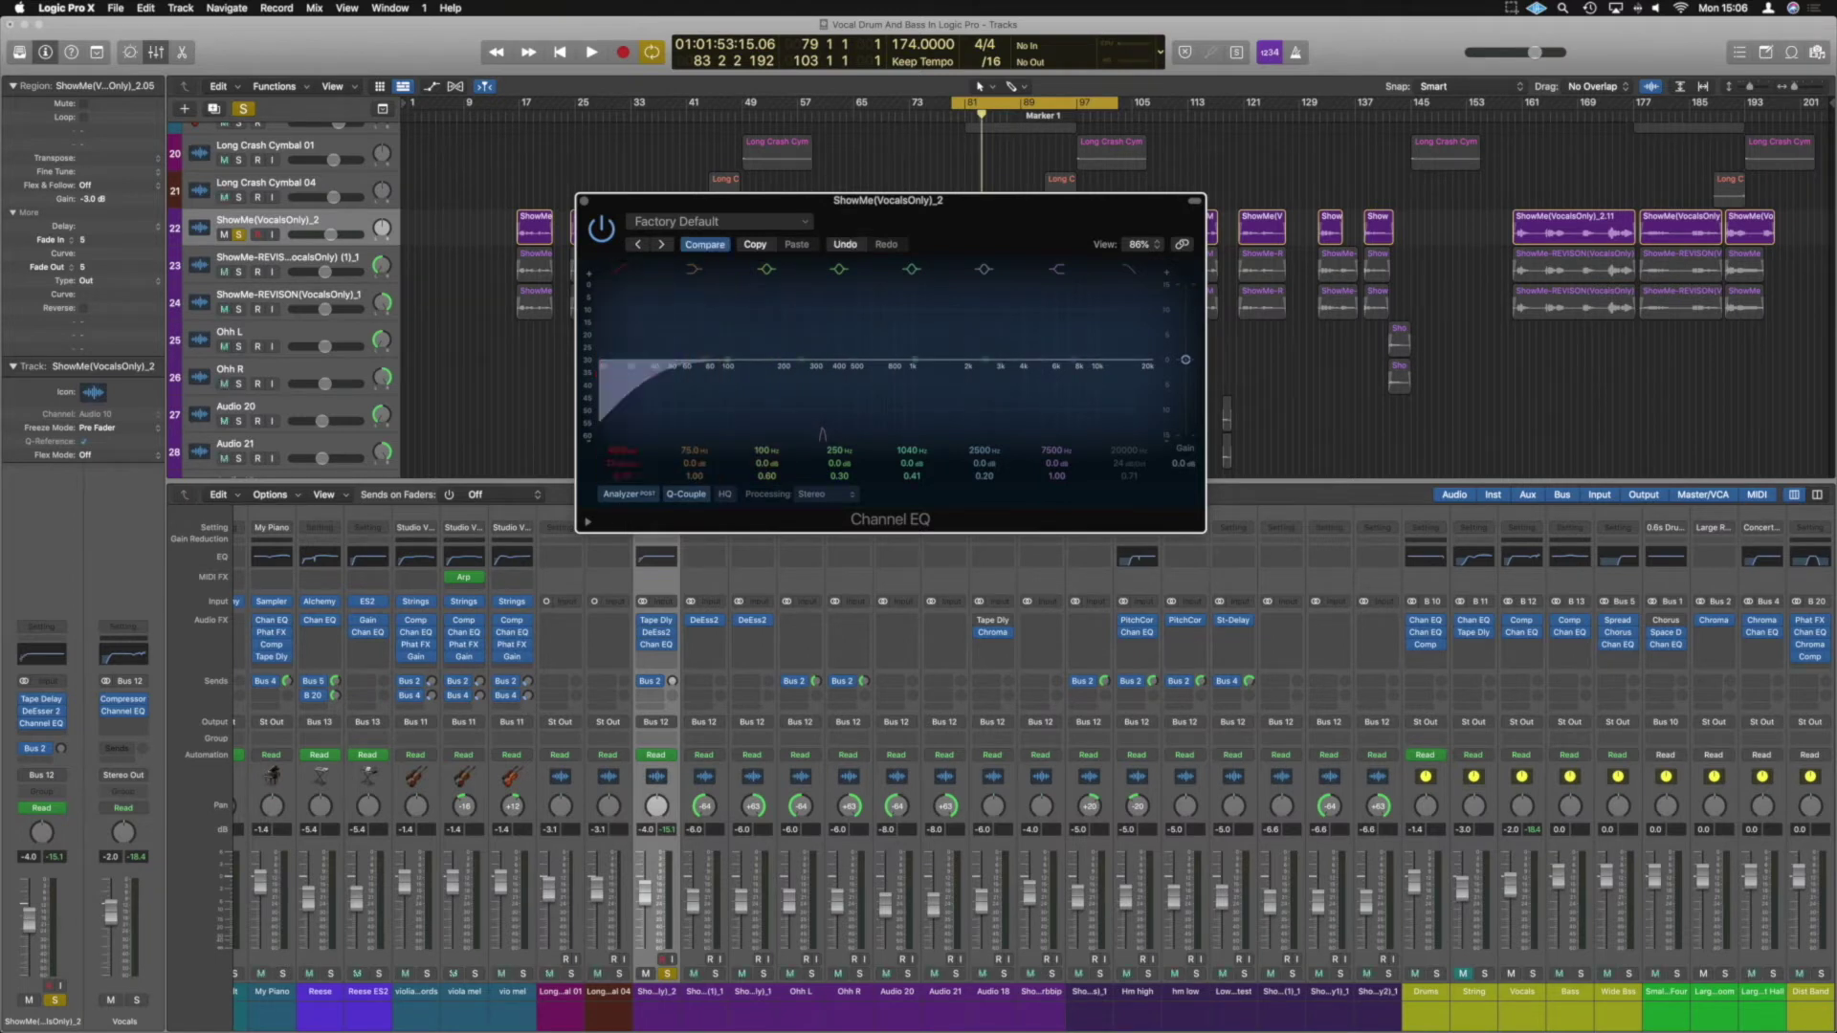
pyautogui.press('space')
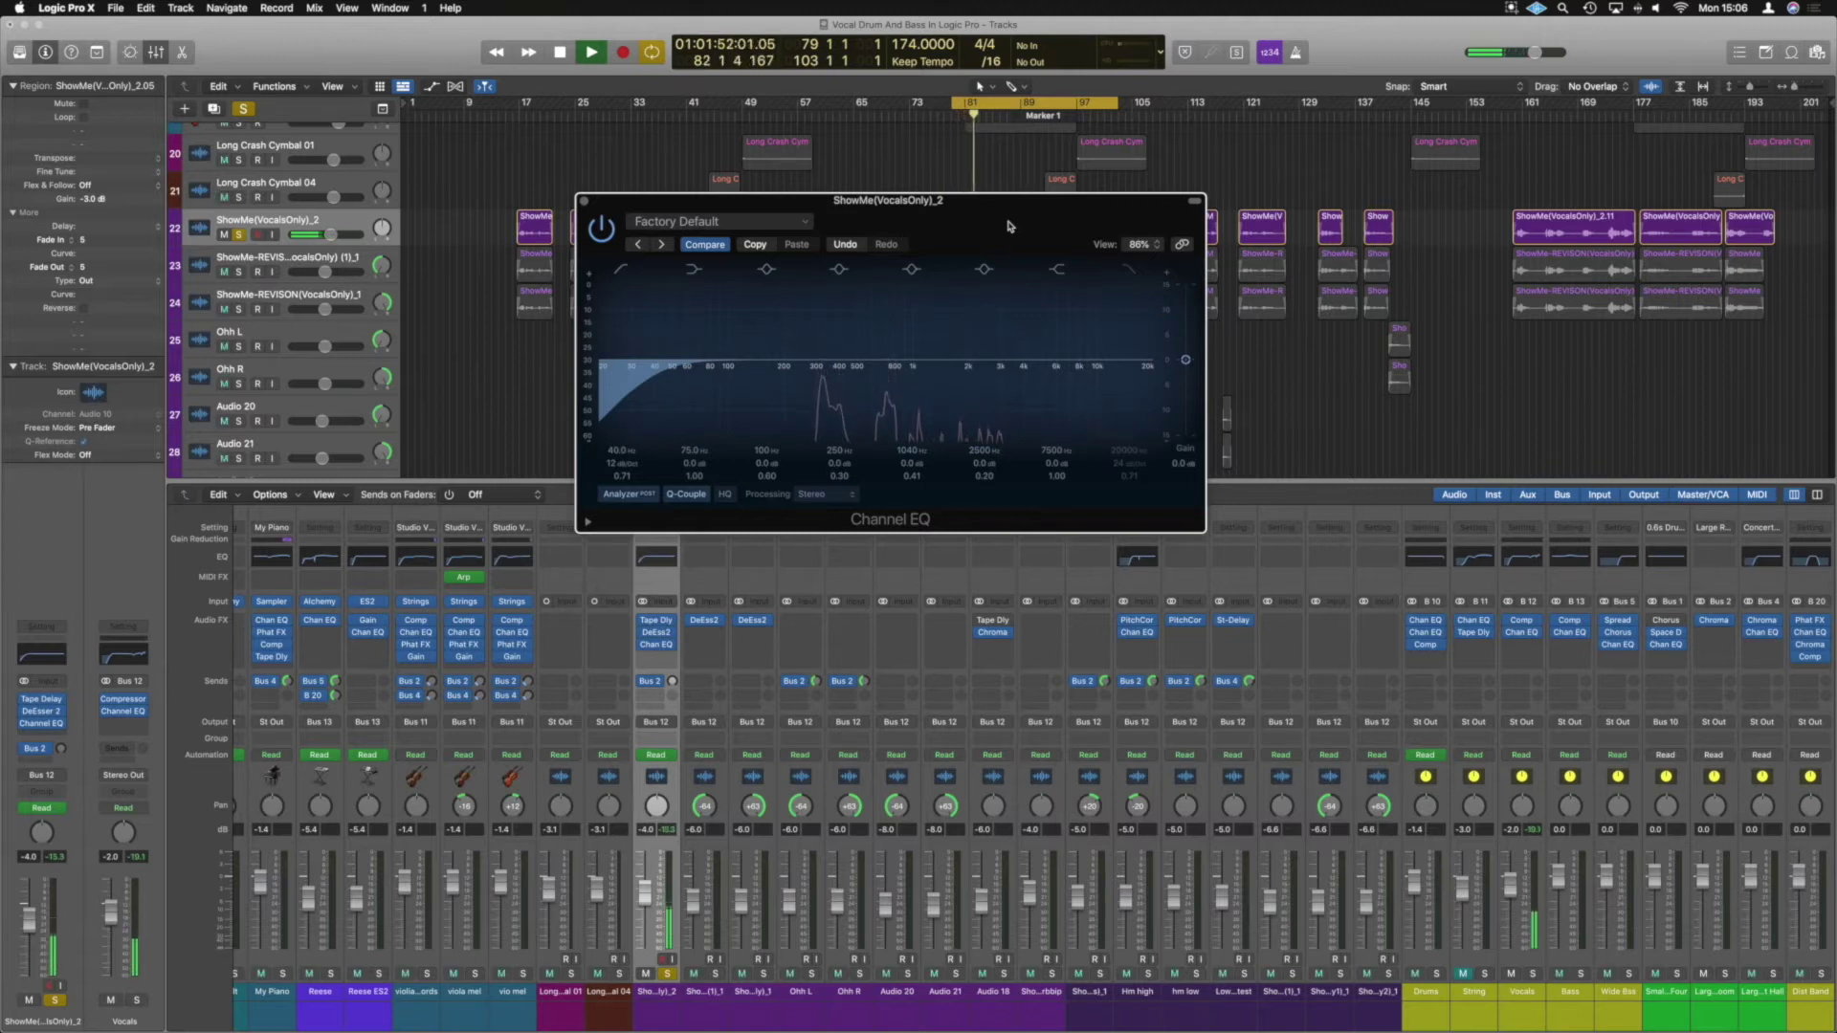
pyautogui.press('space')
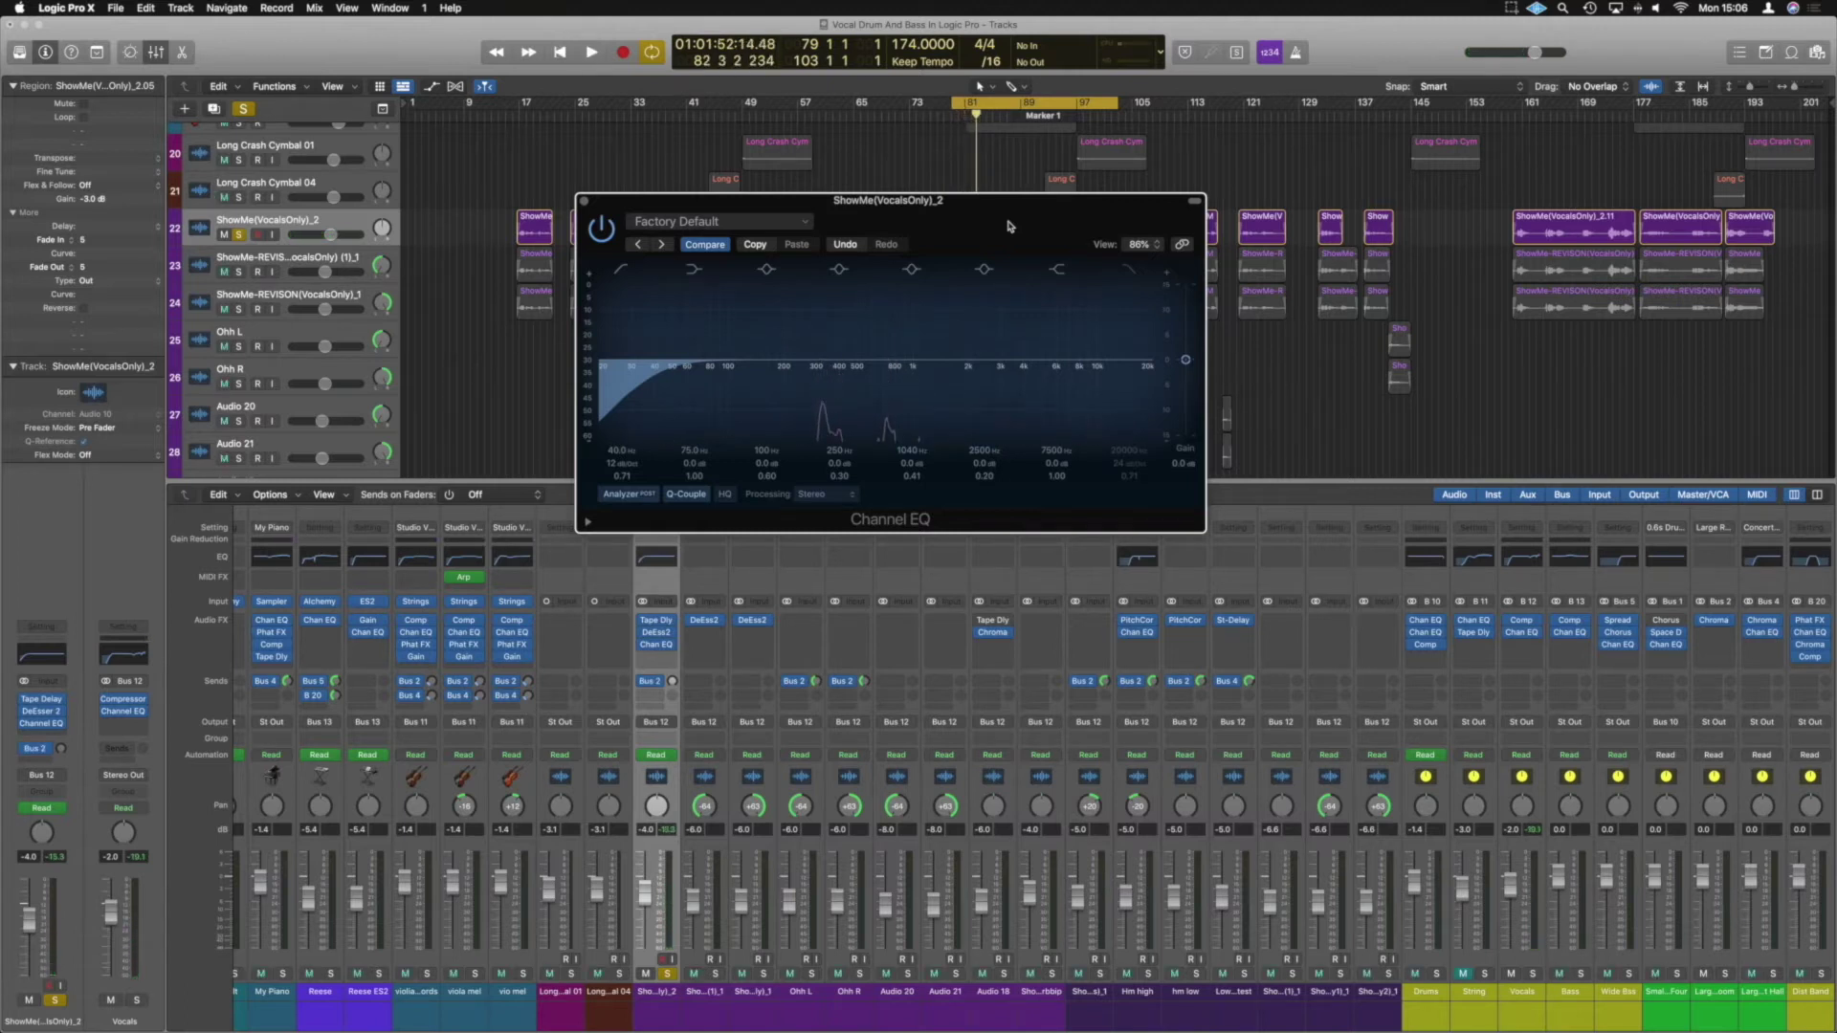
# Step: Set a bell band to +1.9 dB at 825 Hz with Q 0.83 while listening
pyautogui.press('space')
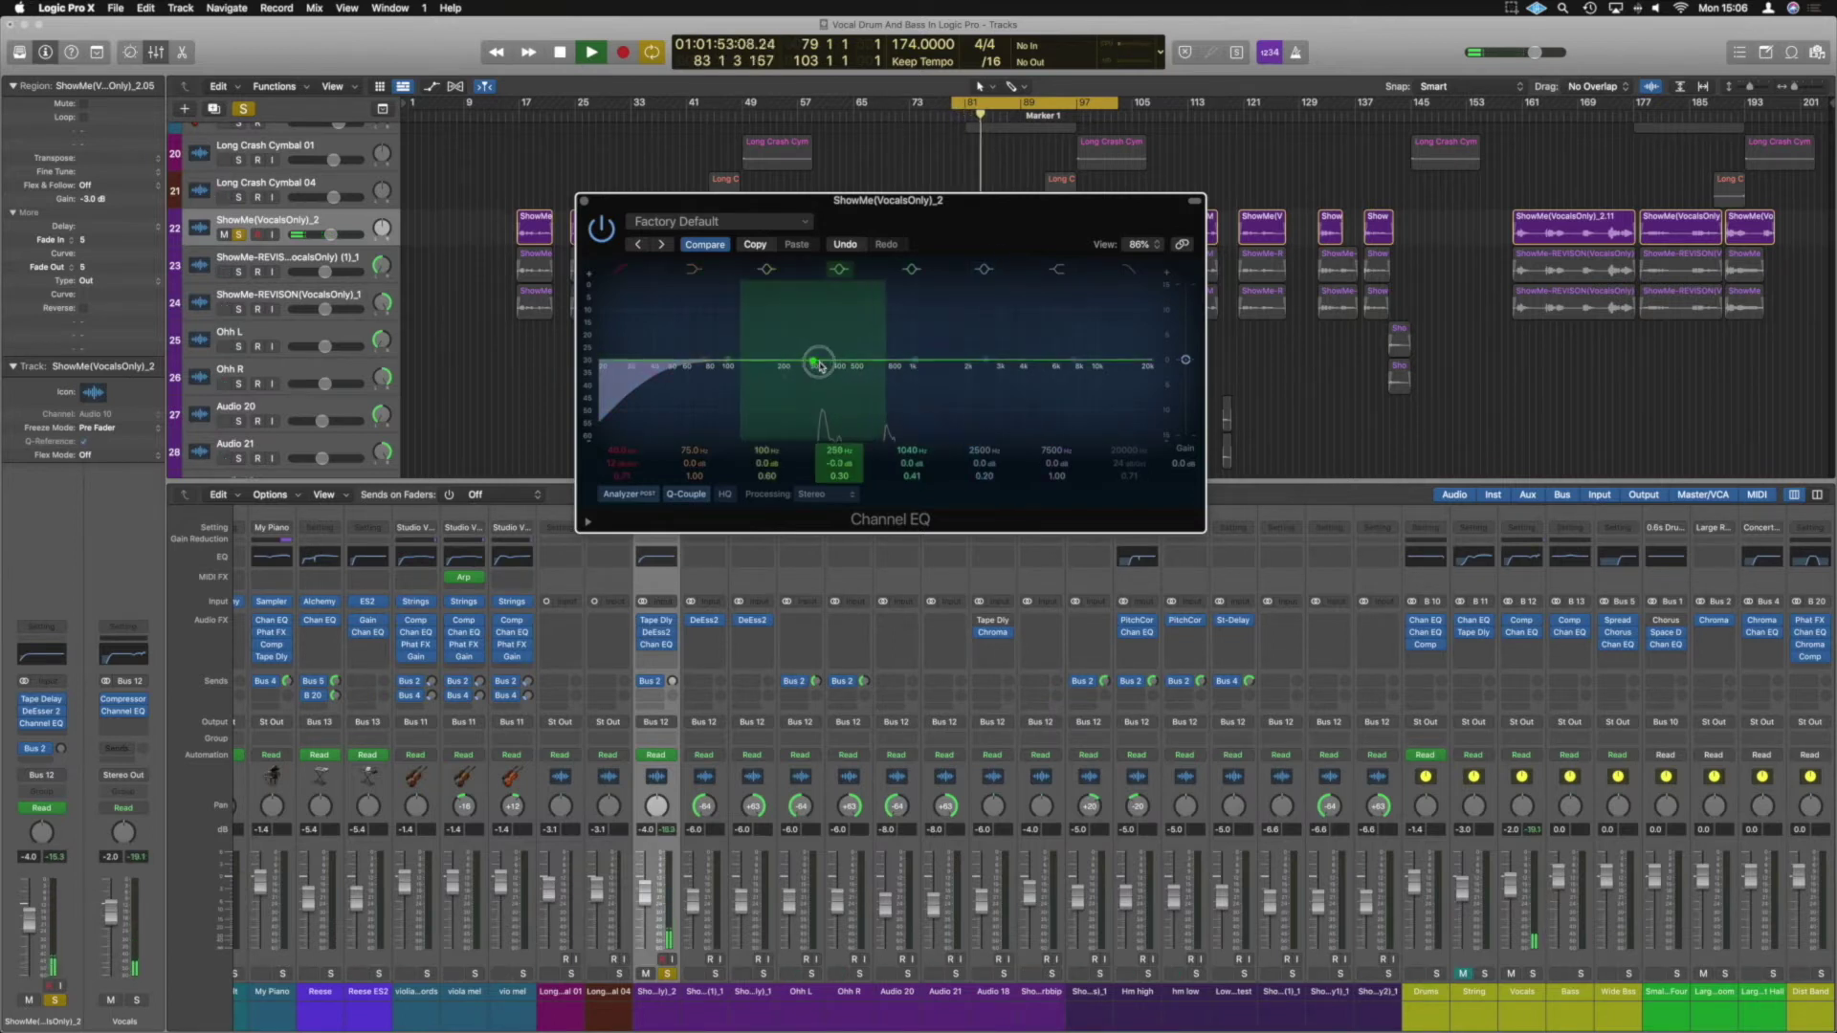
pyautogui.moveTo(823, 383); pyautogui.dragTo(953, 345)
pyautogui.press('space')
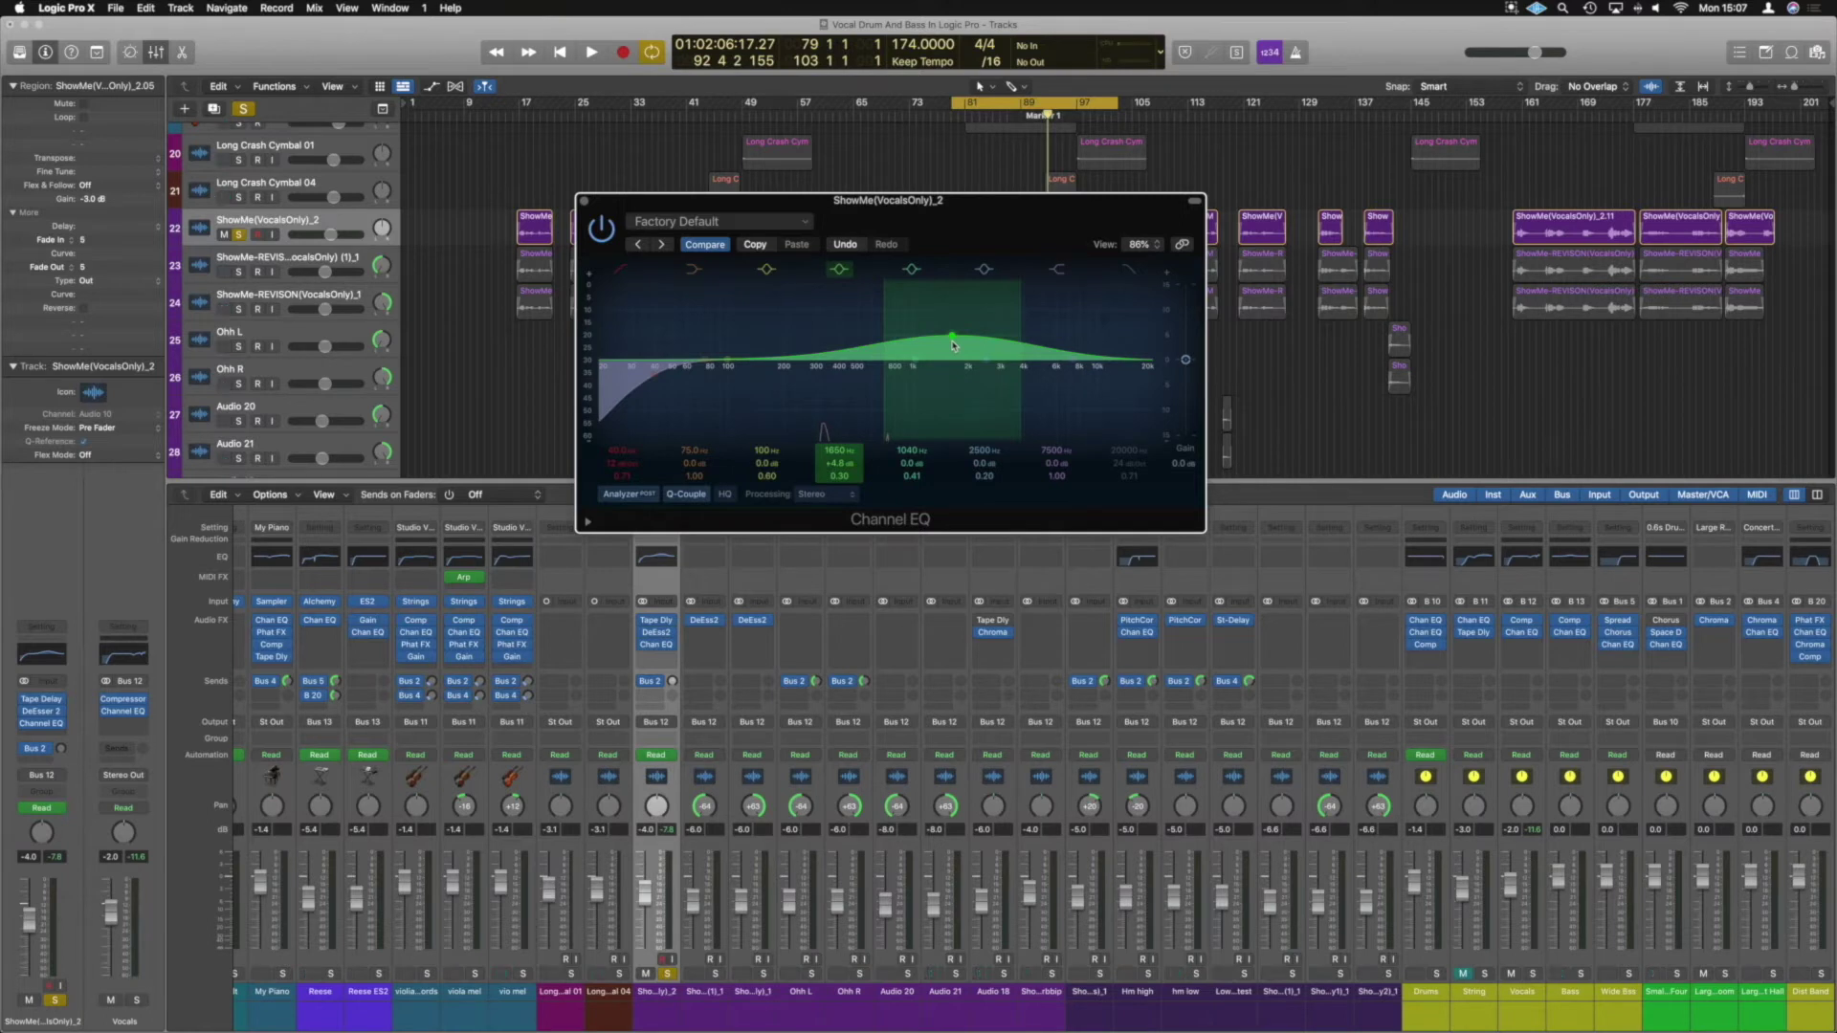
pyautogui.moveTo(953, 339); pyautogui.dragTo(897, 356)
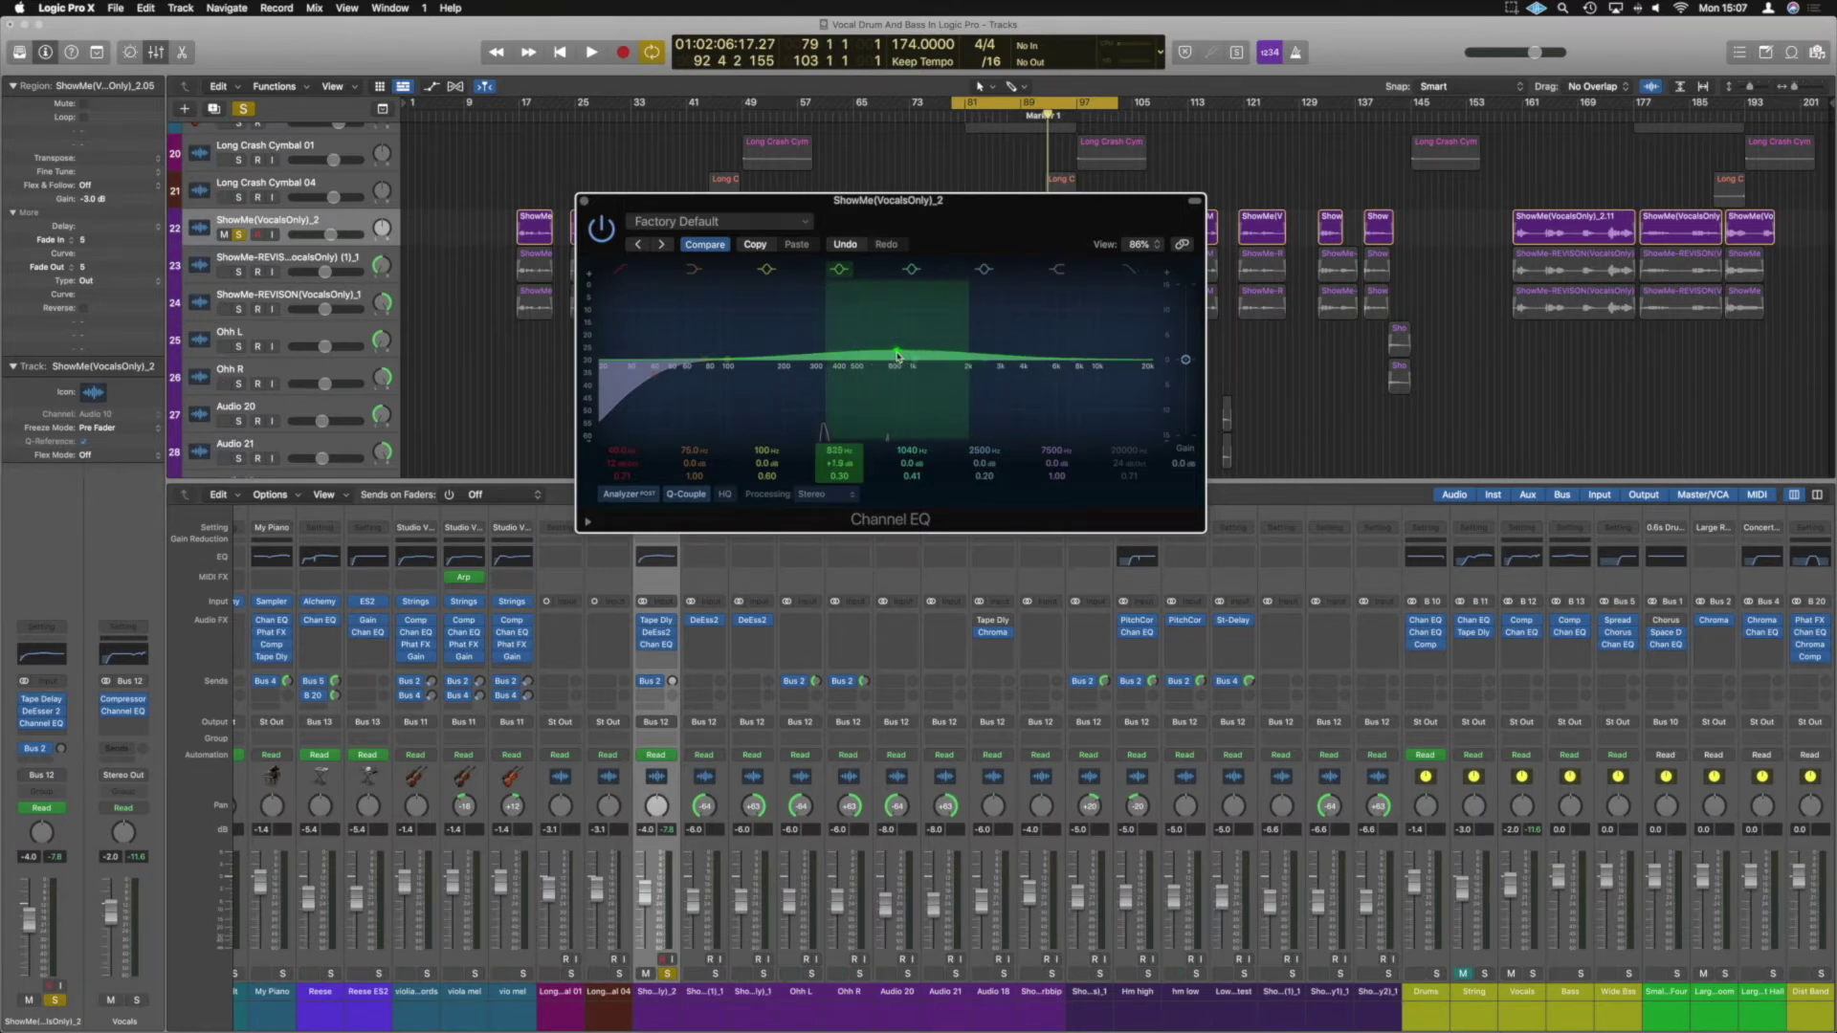
pyautogui.moveTo(897, 354); pyautogui.dragTo(909, 354)
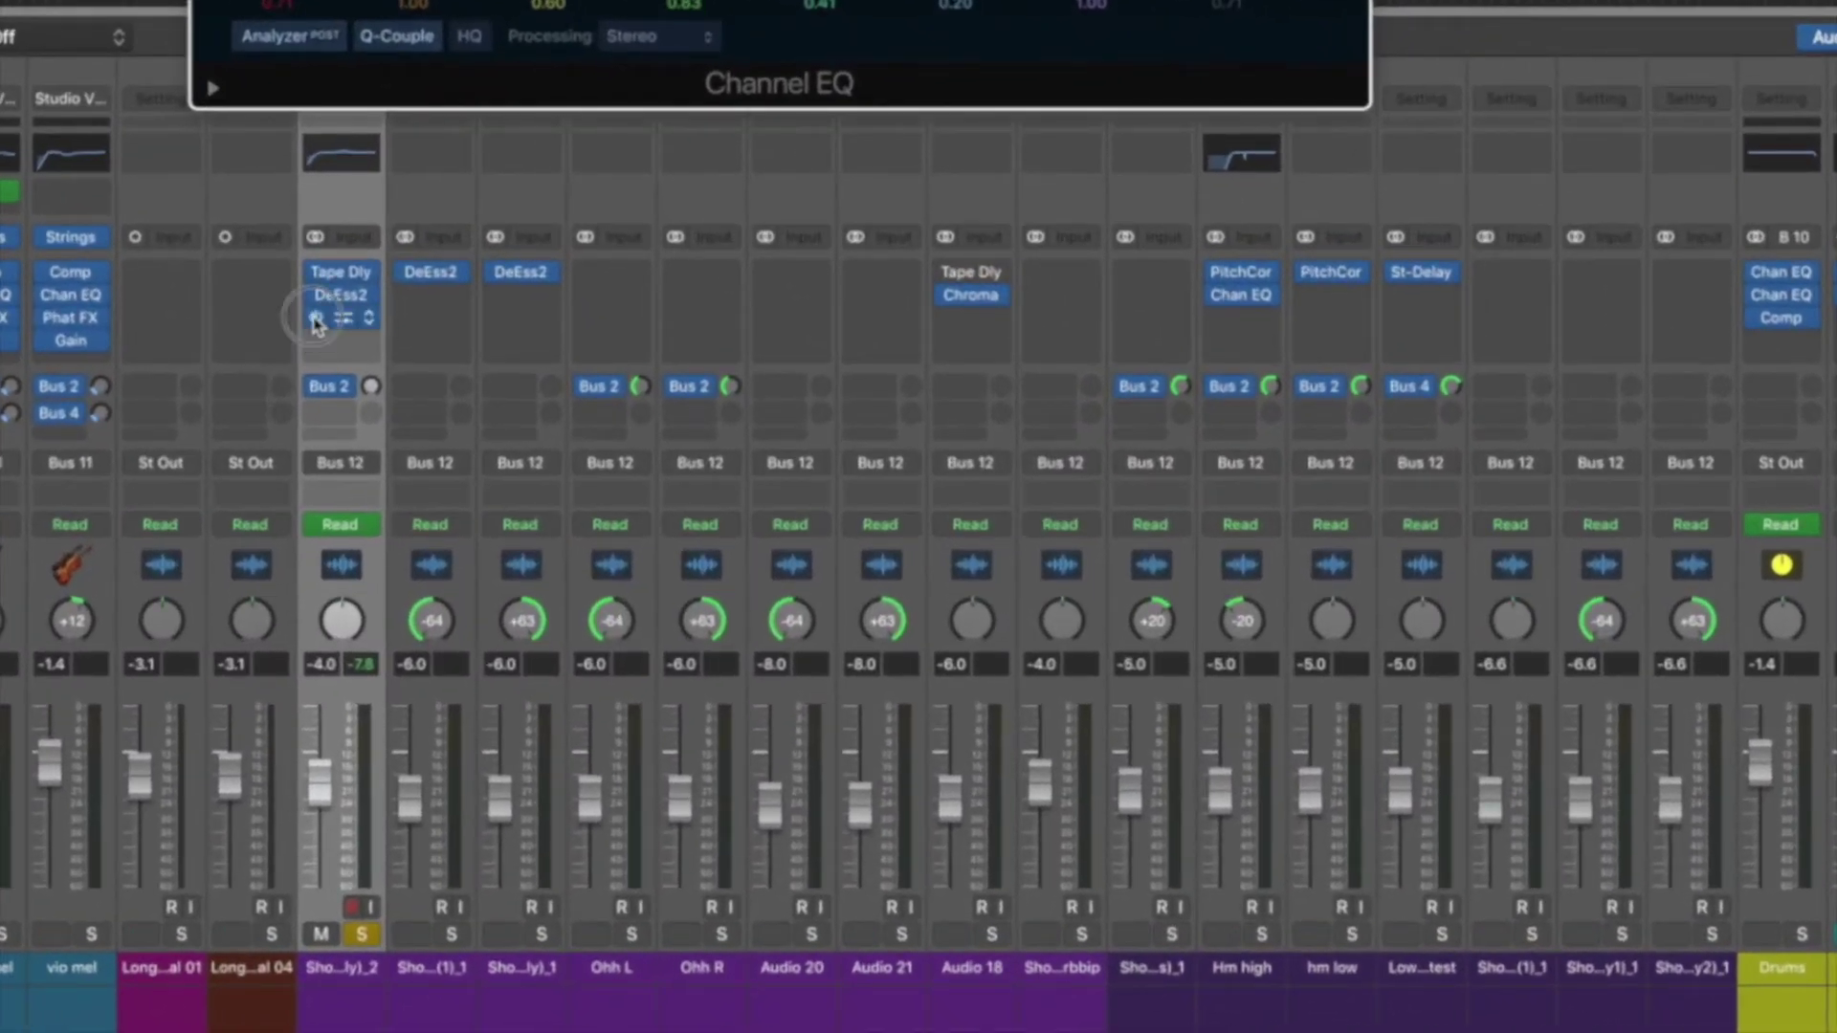
# Step: Insert a stereo Vintage Tube EQ in the slot after the vocal's Channel EQ
pyautogui.click(409, 410)
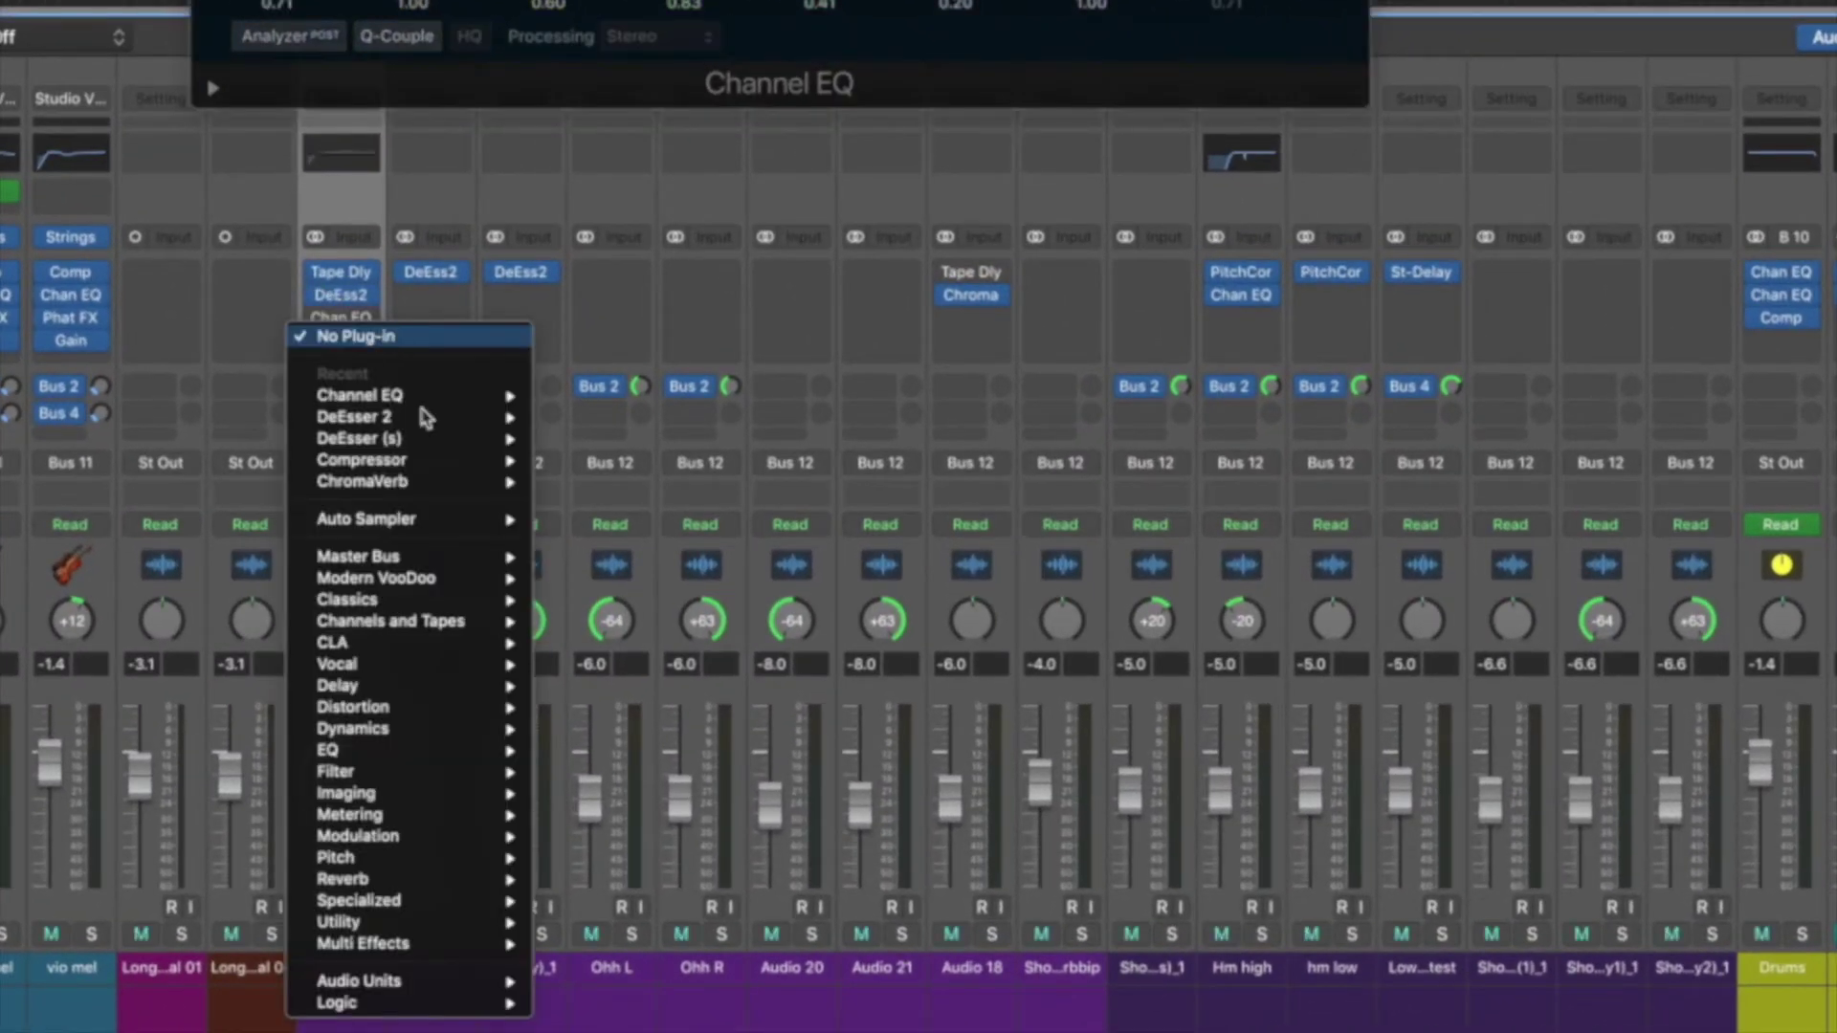
pyautogui.moveTo(520, 959)
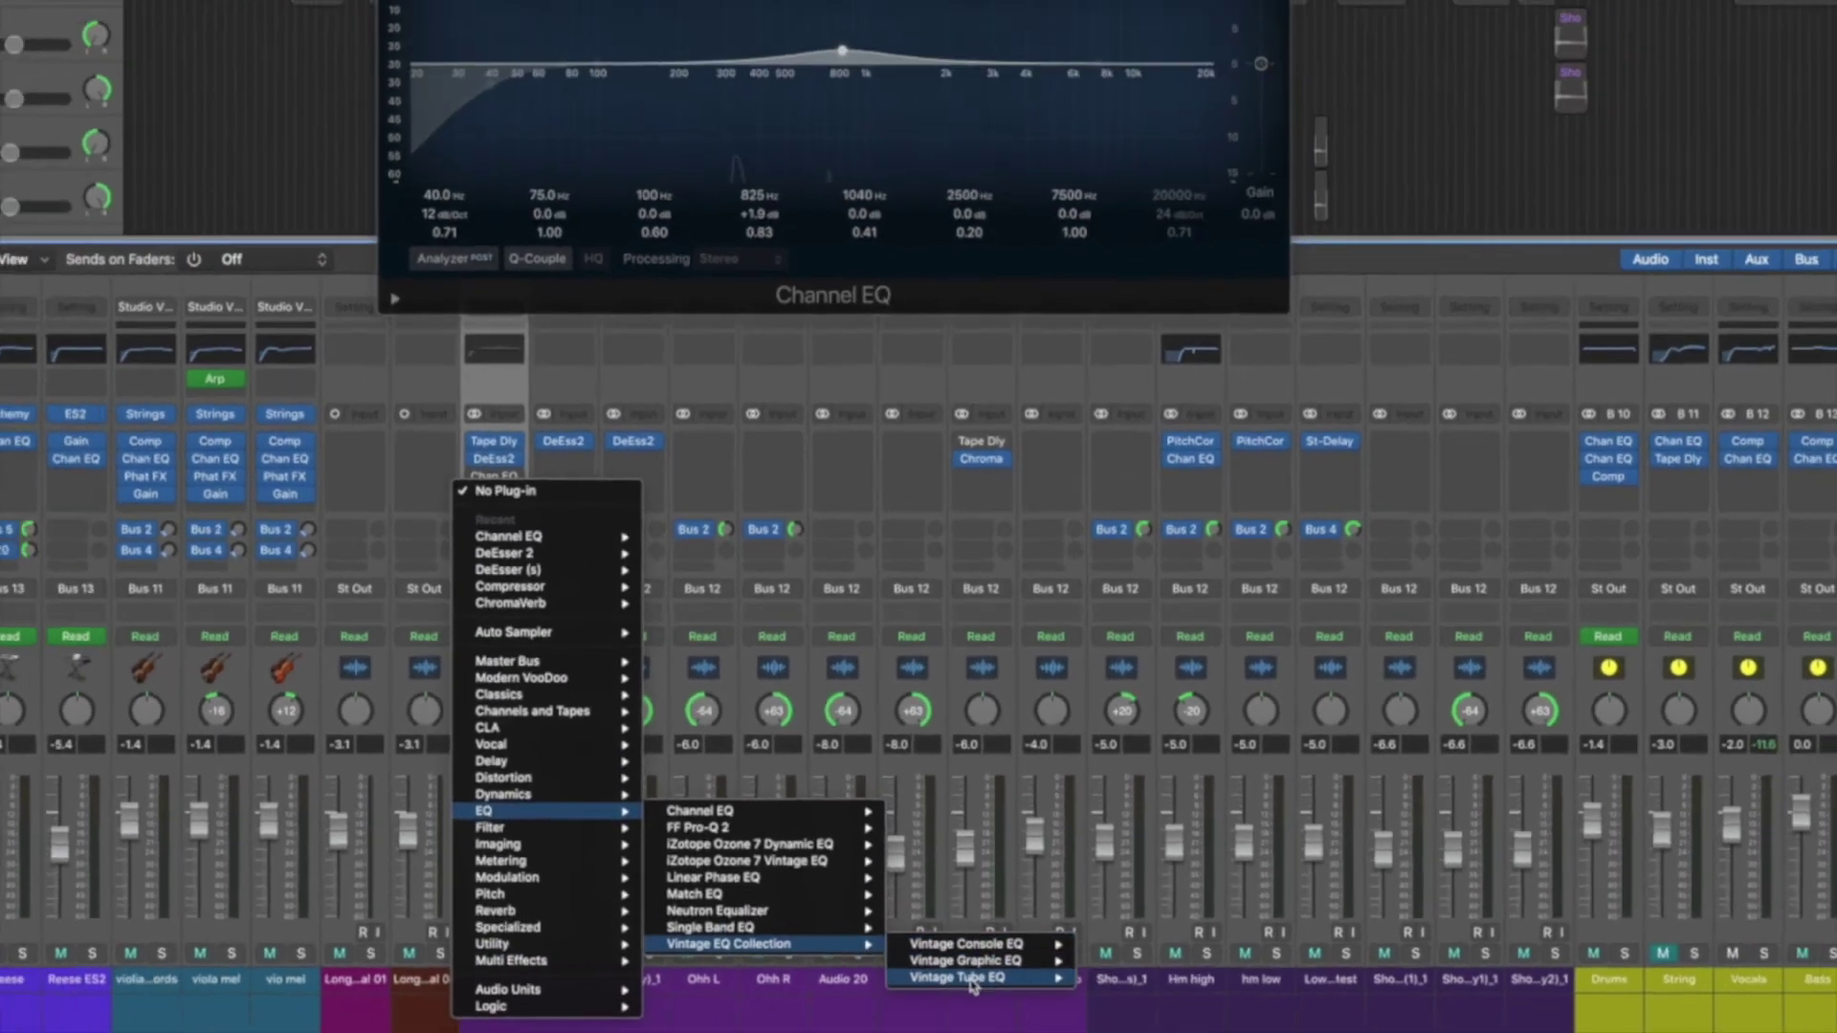
pyautogui.moveTo(995, 964)
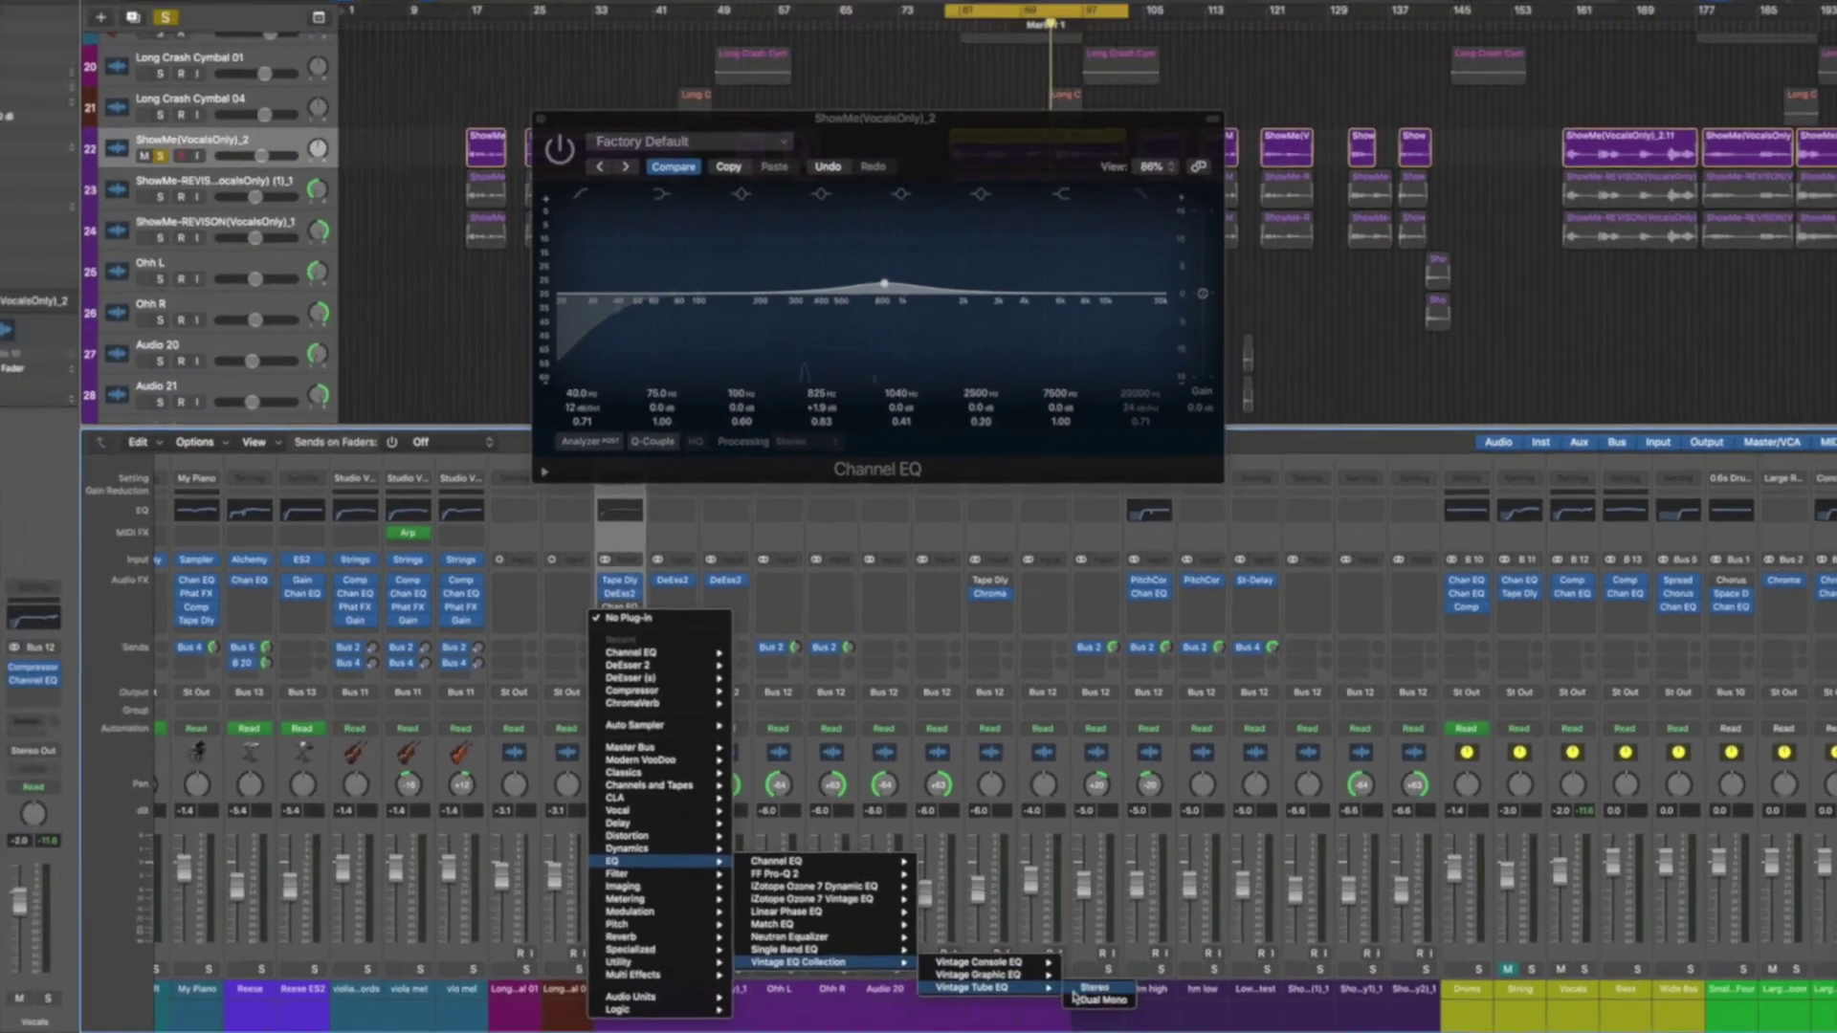
pyautogui.click(1089, 989)
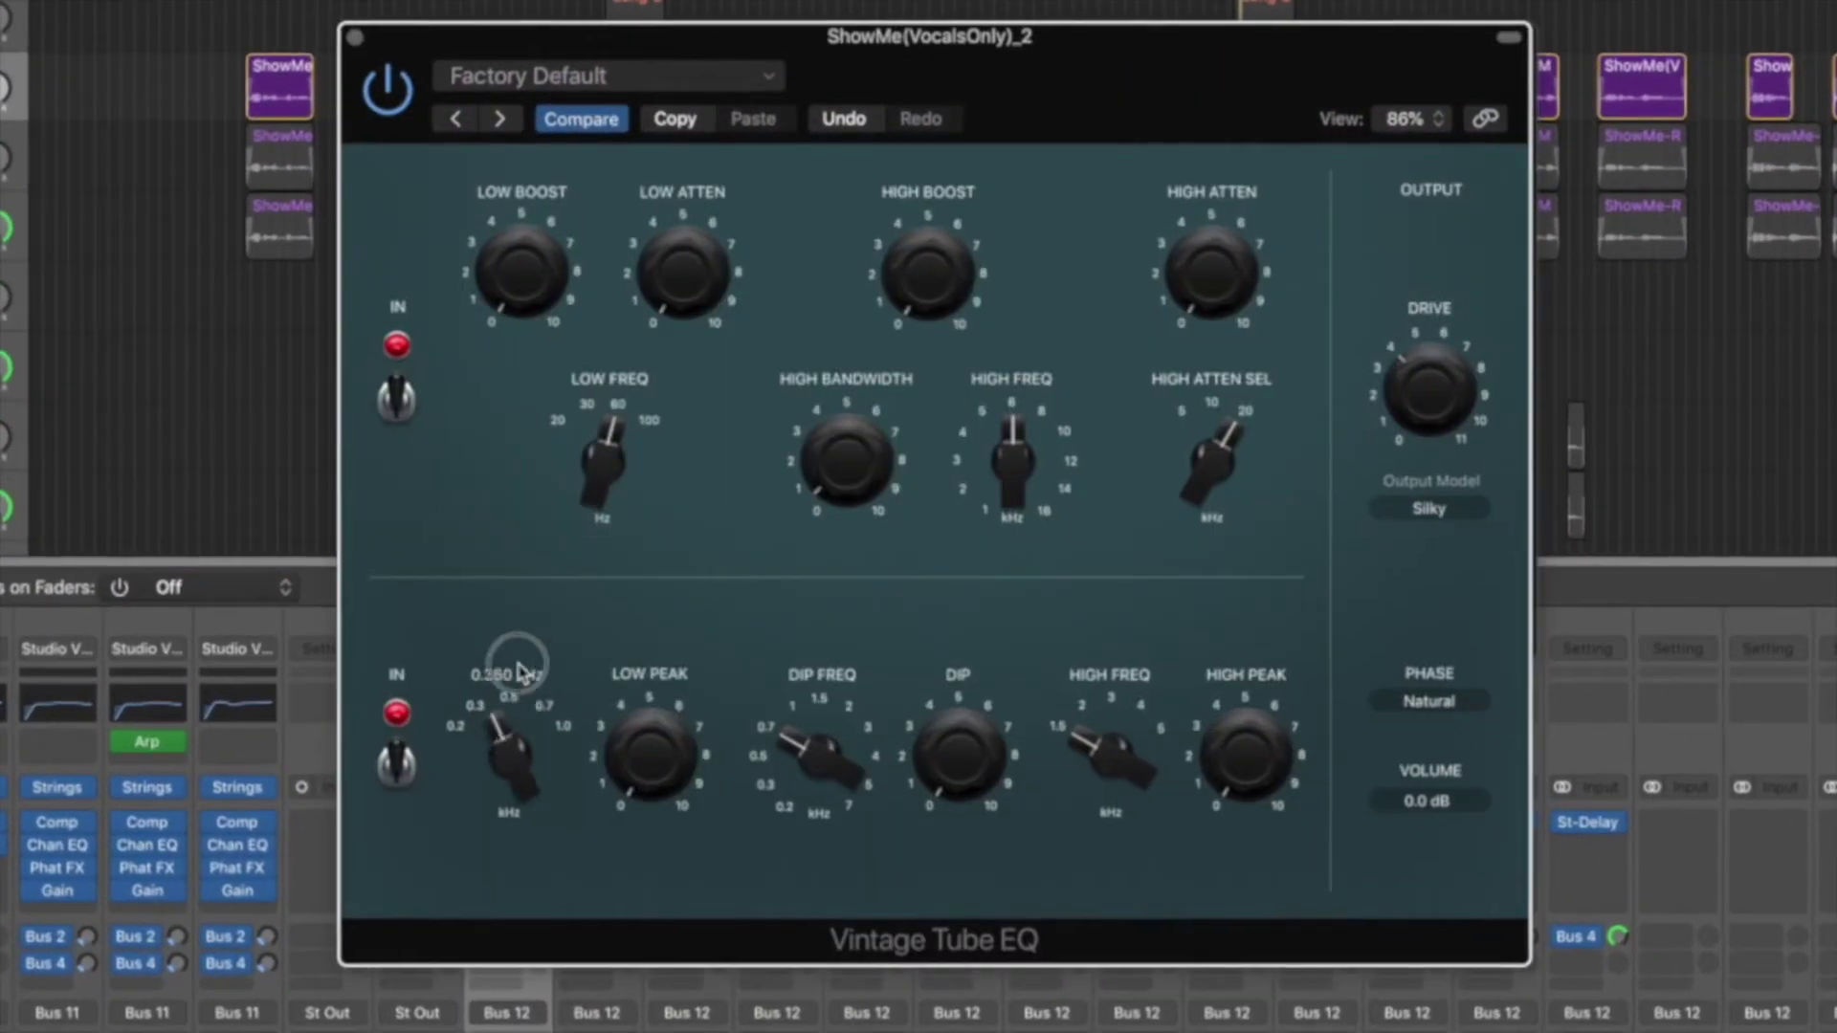
# Step: Raise the Tube EQ lower frequency to 0.820 kHz and low peak to 3.1, then A/B with bypass
pyautogui.moveTo(518, 669); pyautogui.dragTo(519, 504)
pyautogui.moveTo(687, 764)
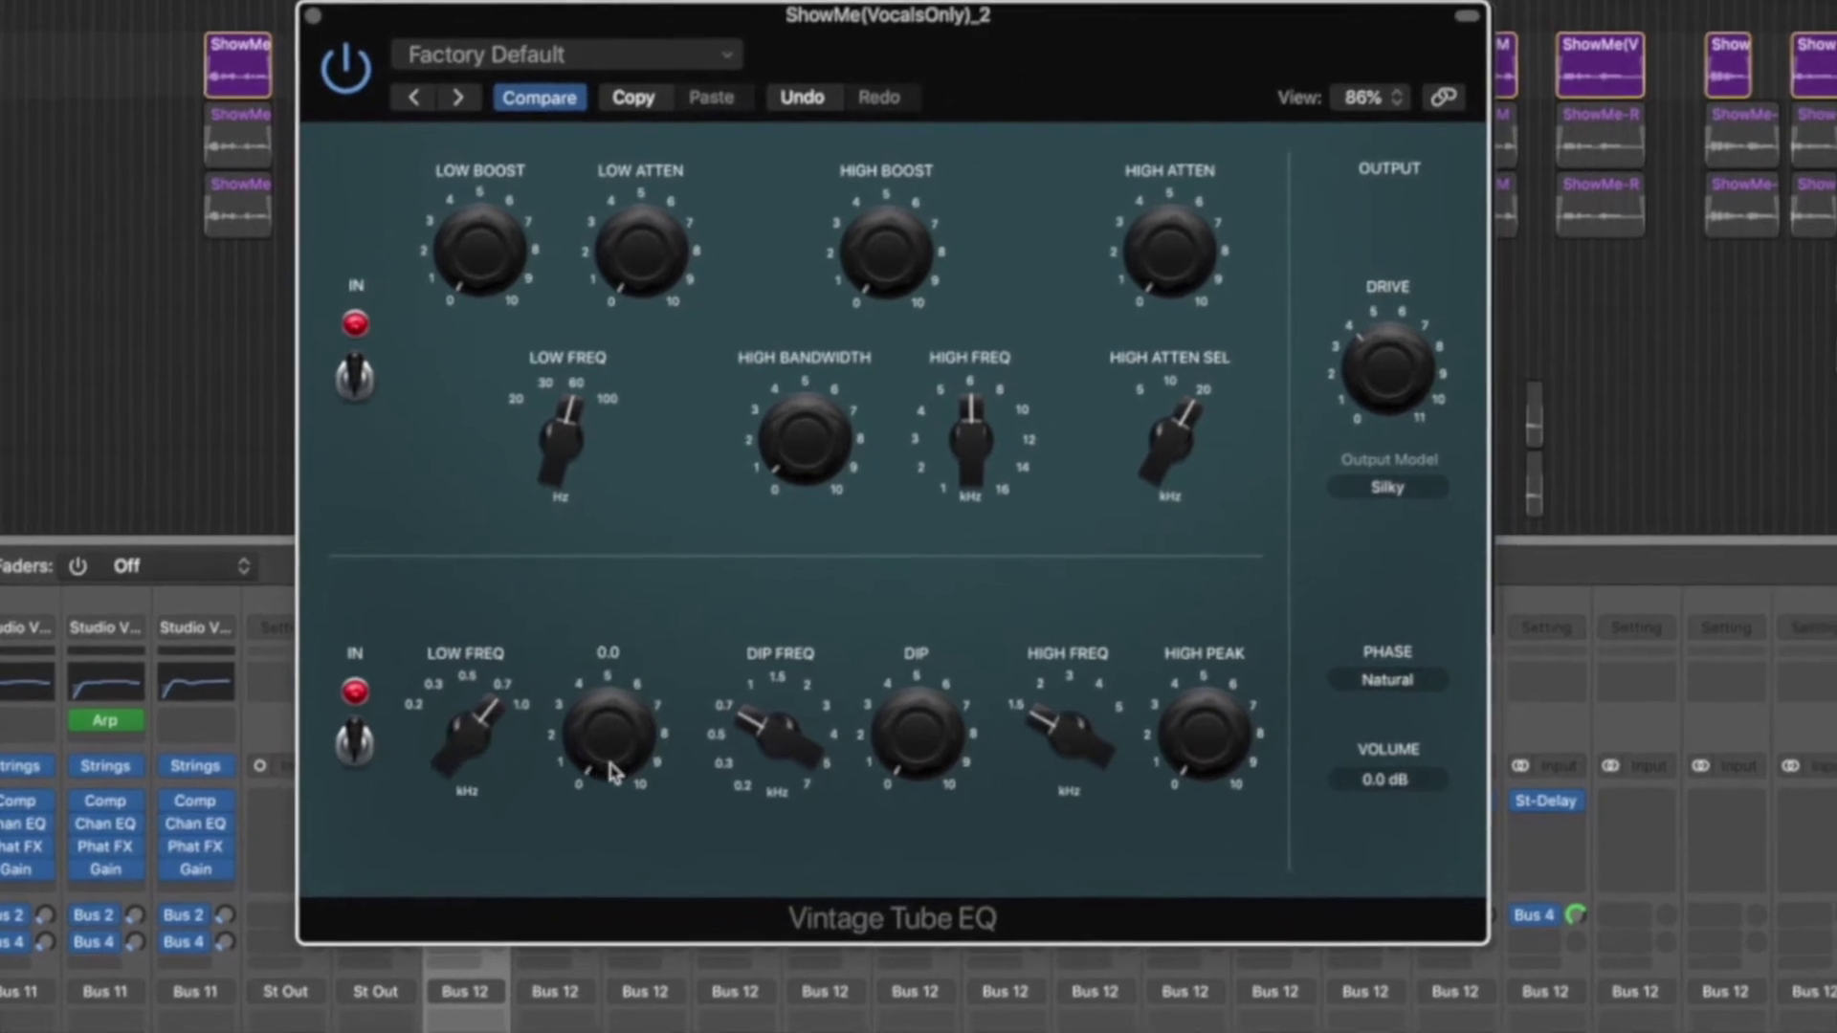
pyautogui.moveTo(613, 770); pyautogui.dragTo(591, 662)
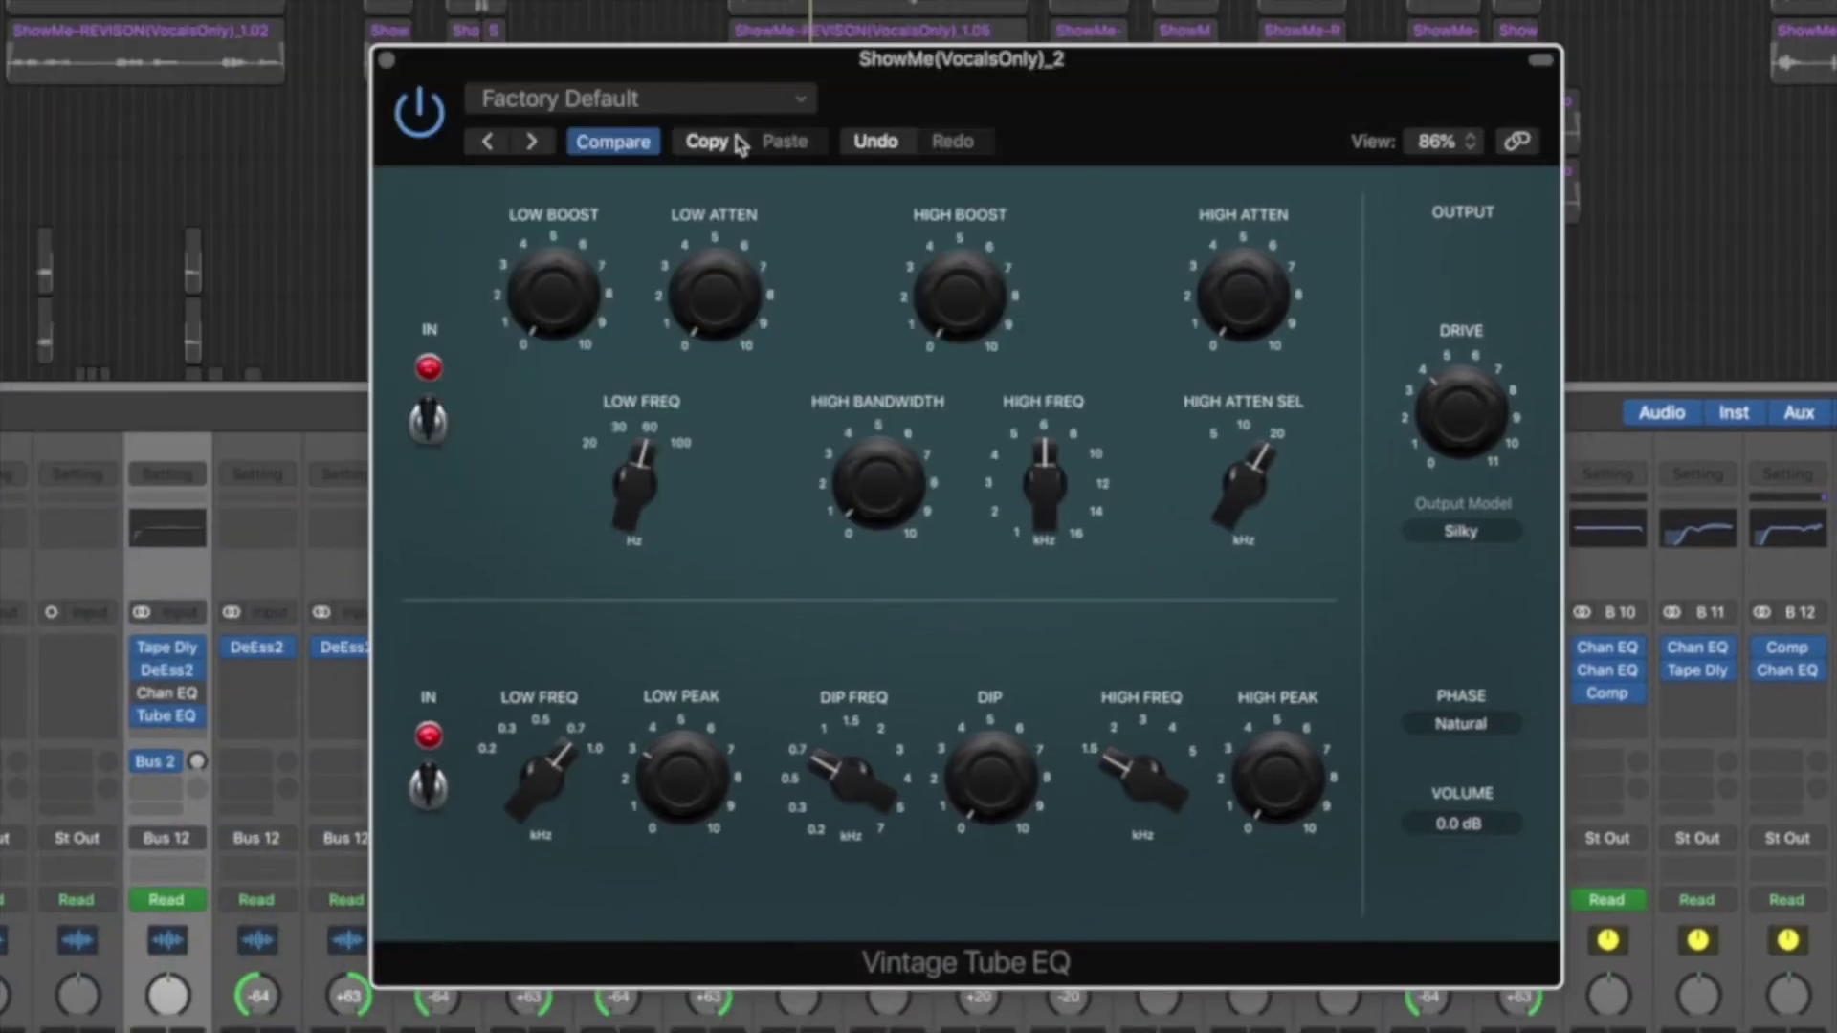
pyautogui.moveTo(886, 65); pyautogui.dragTo(898, 71)
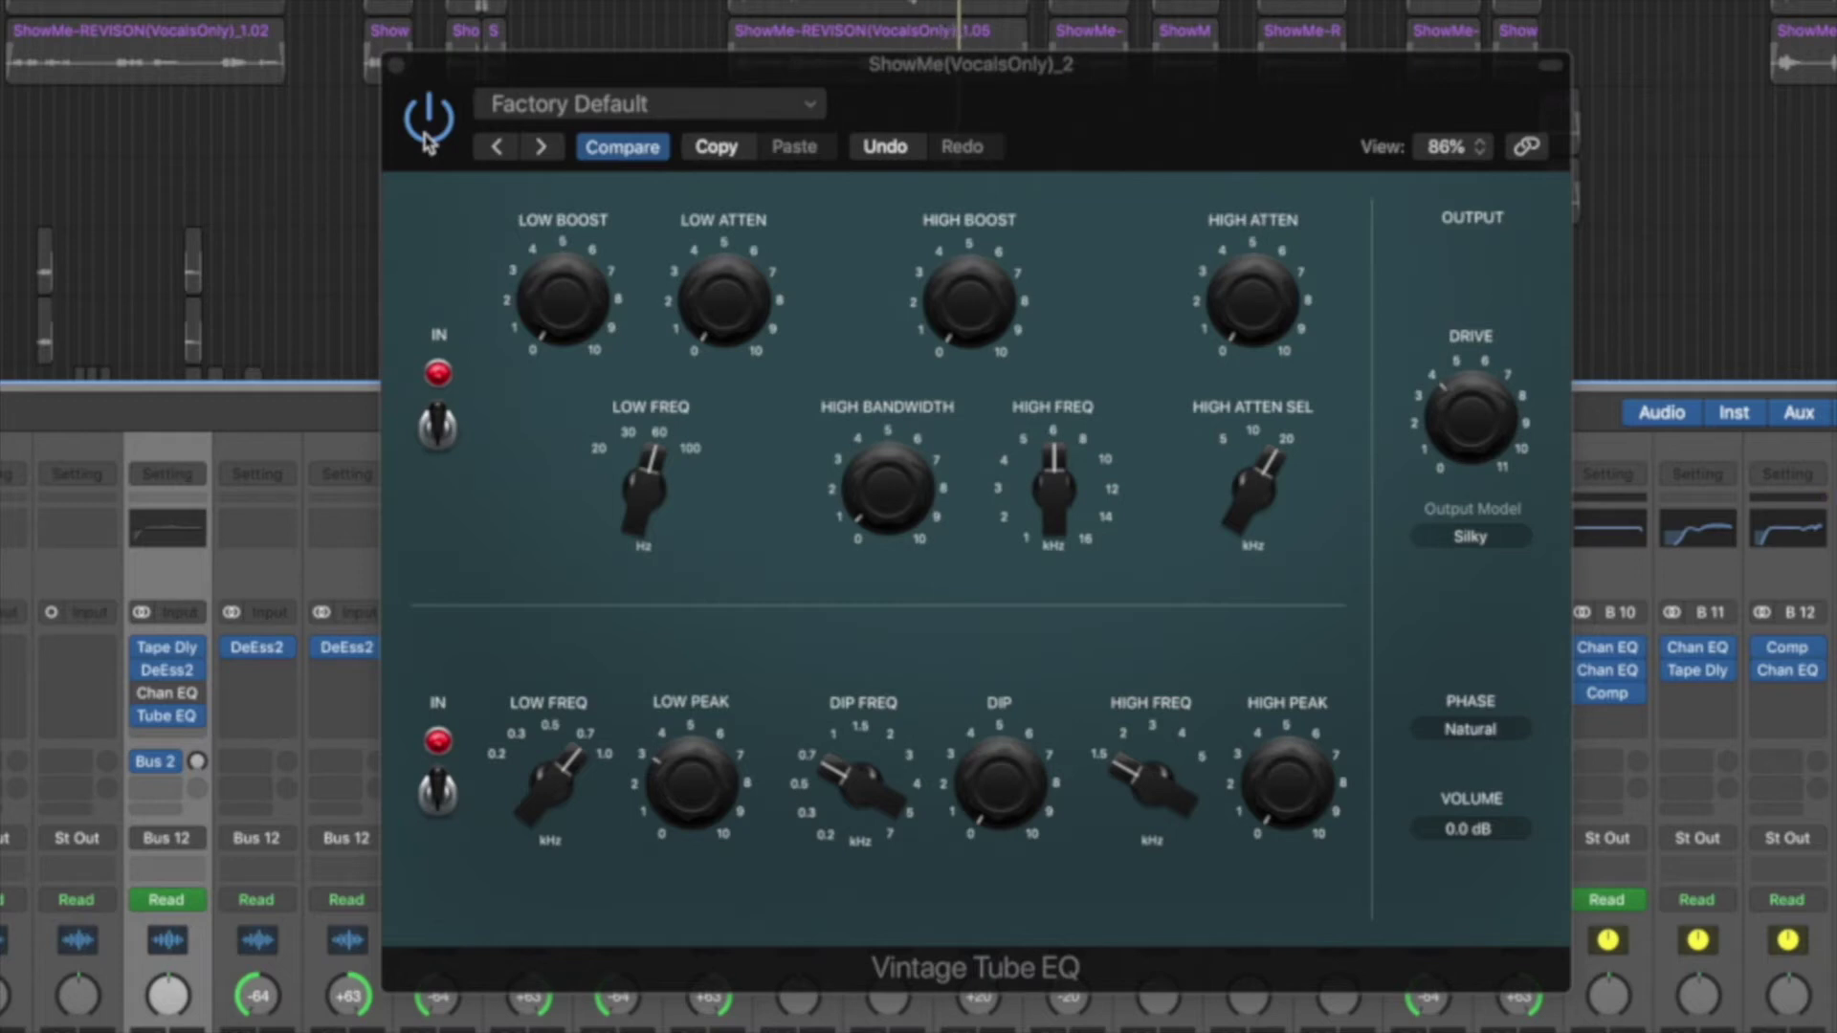
pyautogui.click(428, 134)
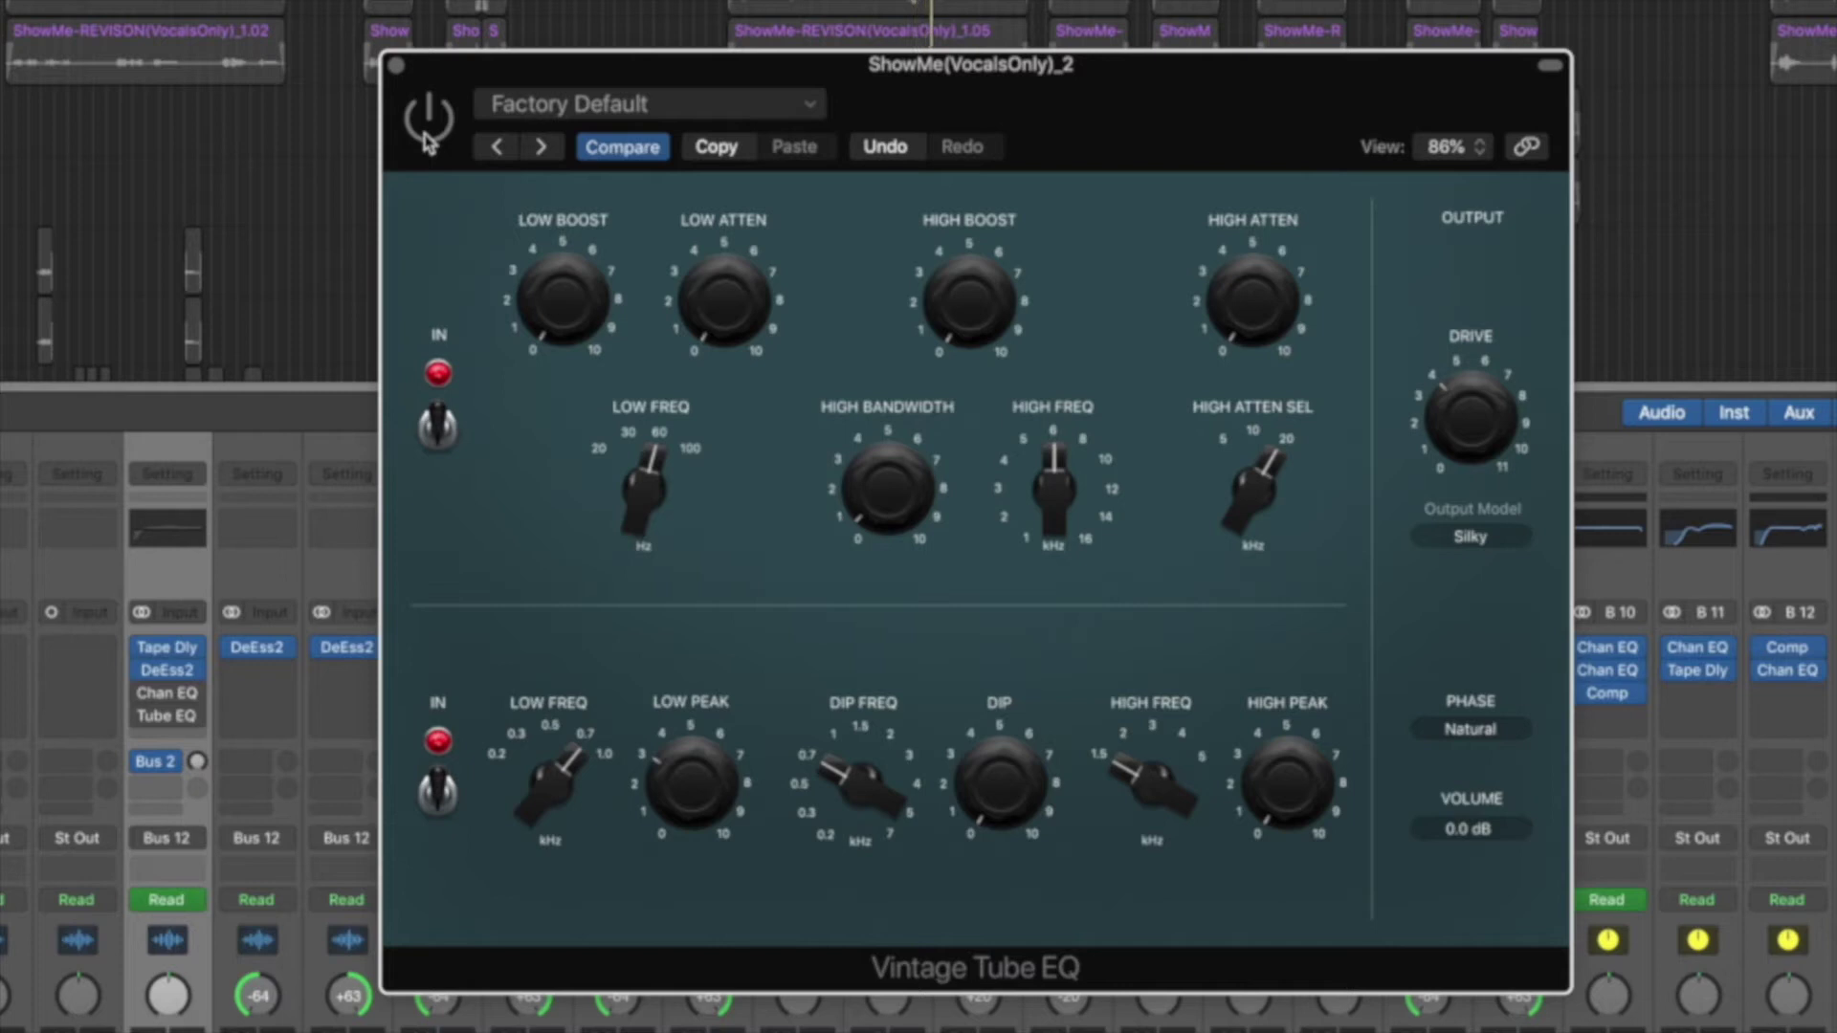
pyautogui.click(428, 134)
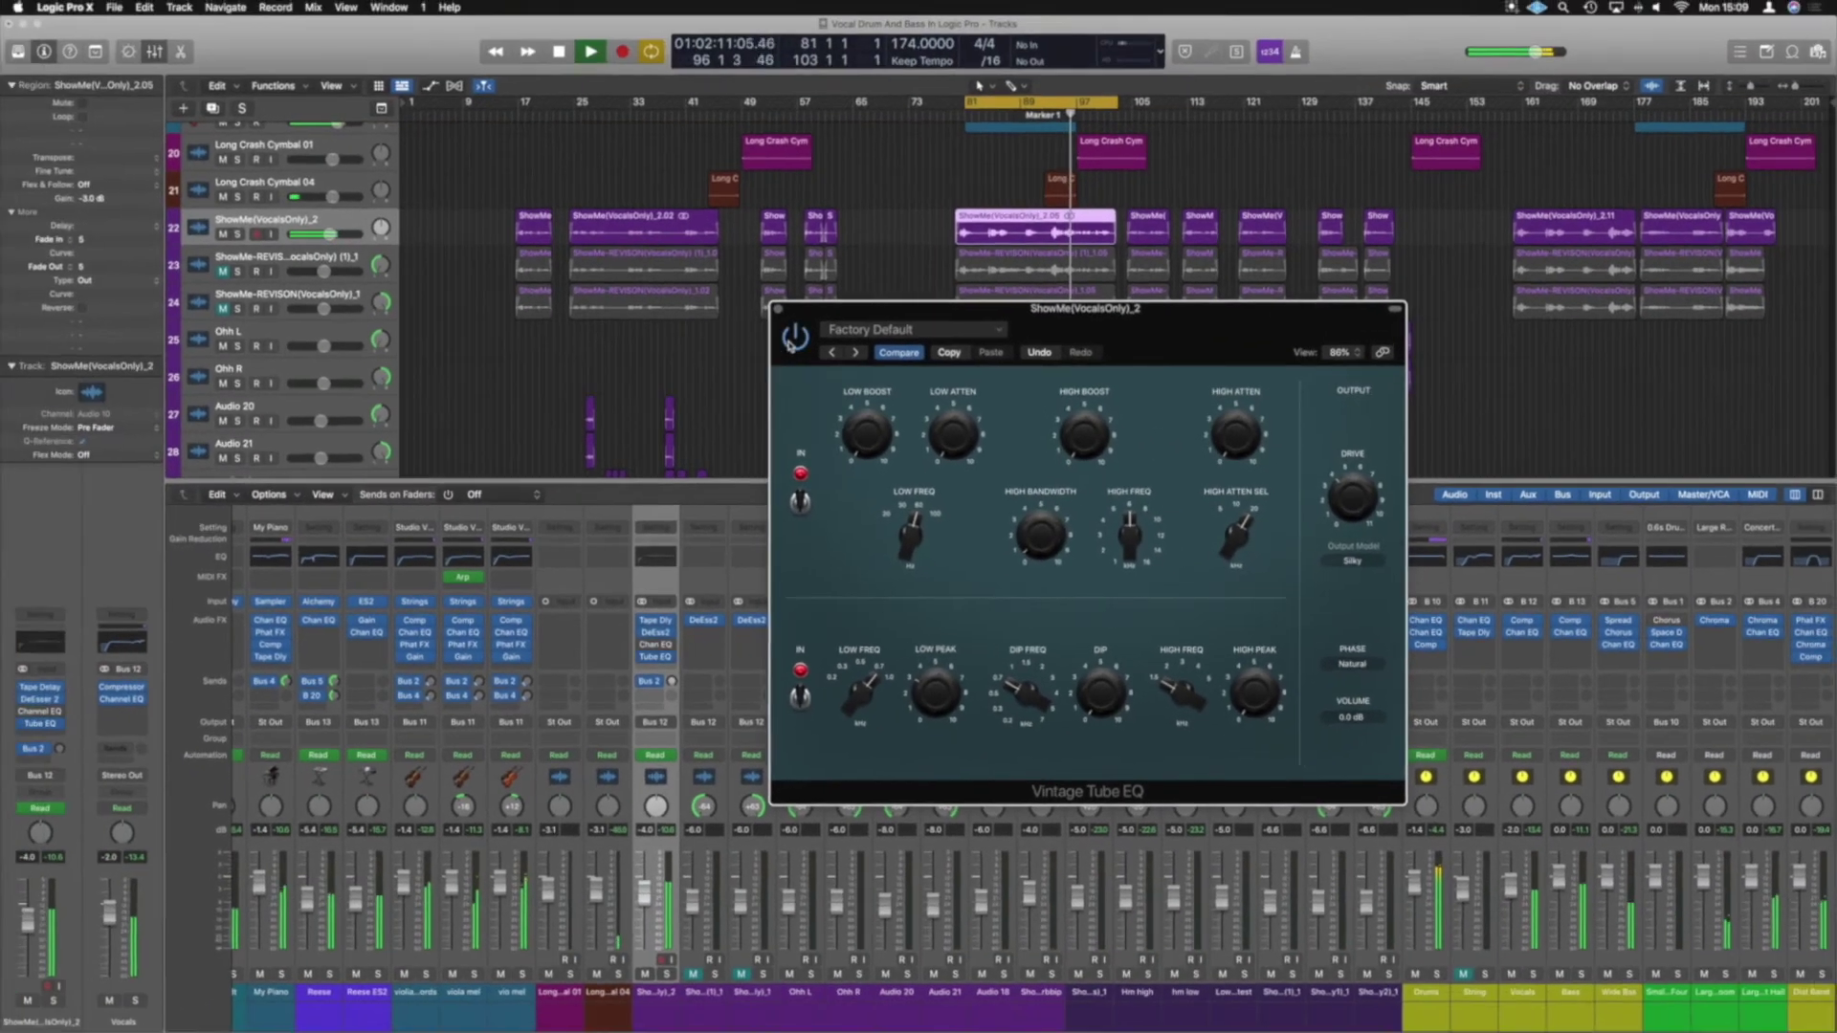
# Step: Close the Tube EQ and switch off the Channel EQ's 825 Hz band, keeping the low cut on
pyautogui.click(742, 286)
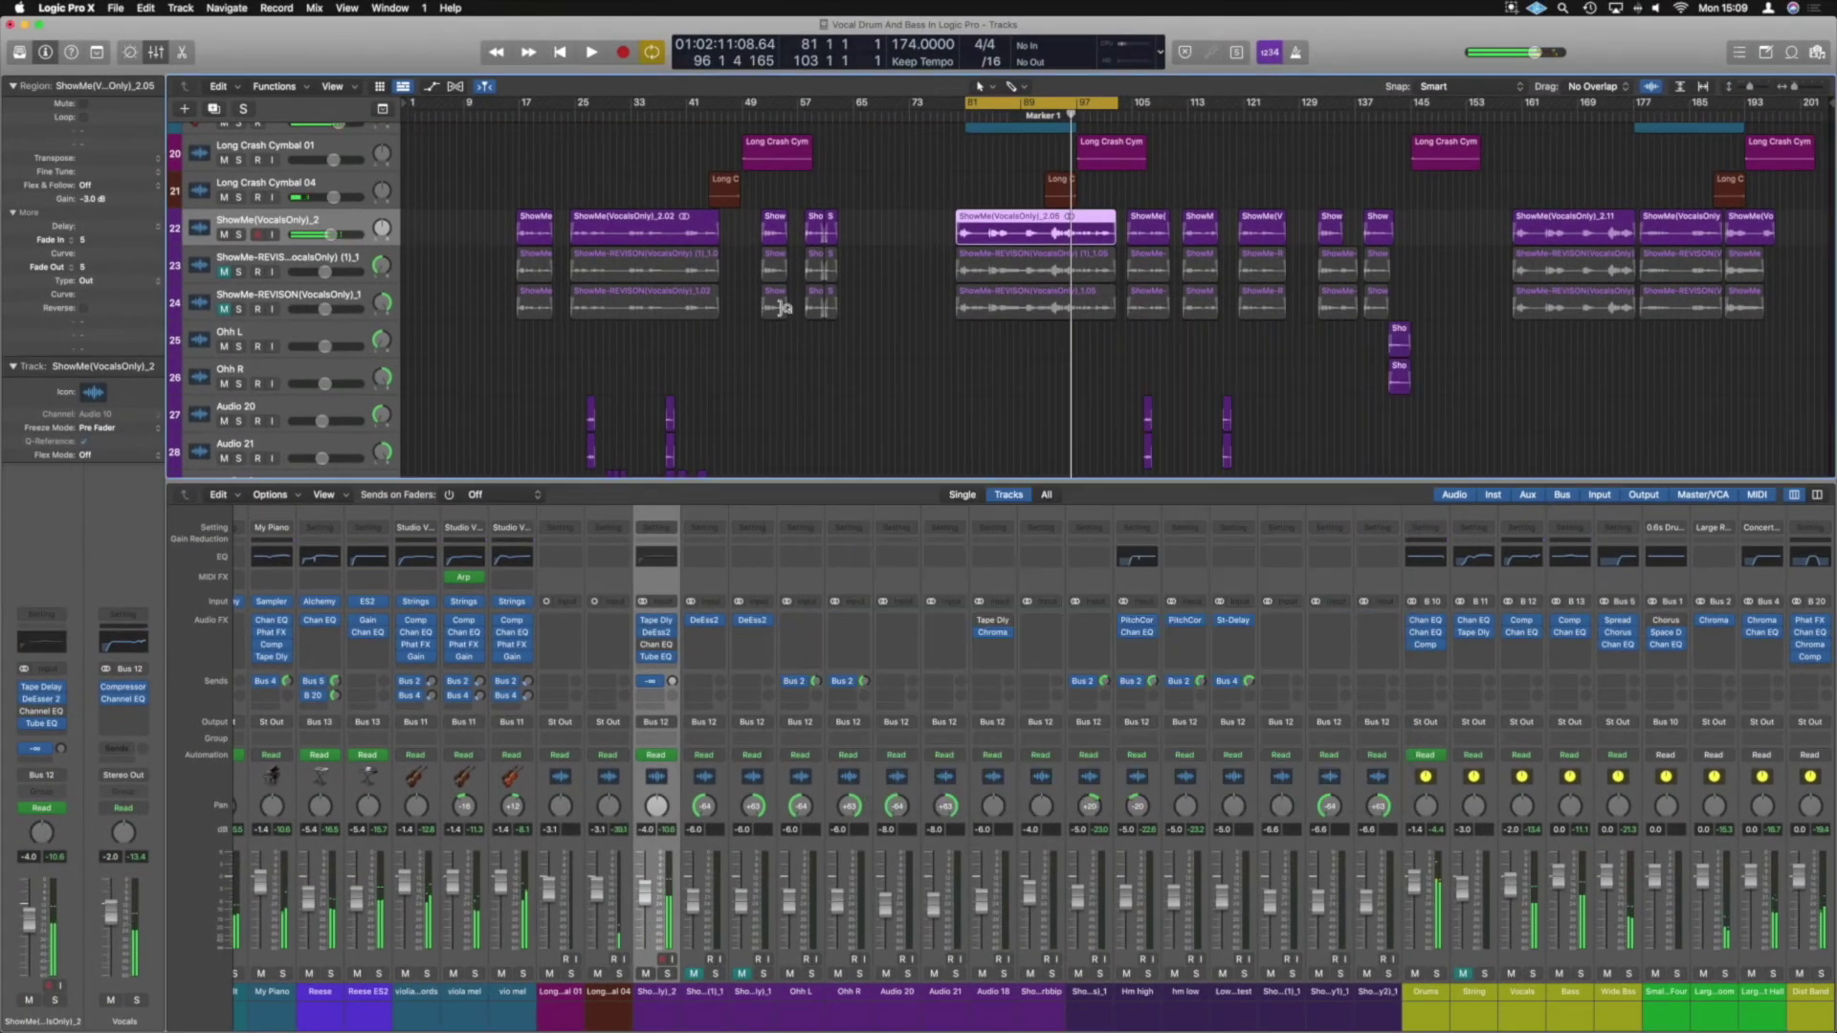
pyautogui.click(673, 644)
pyautogui.click(662, 651)
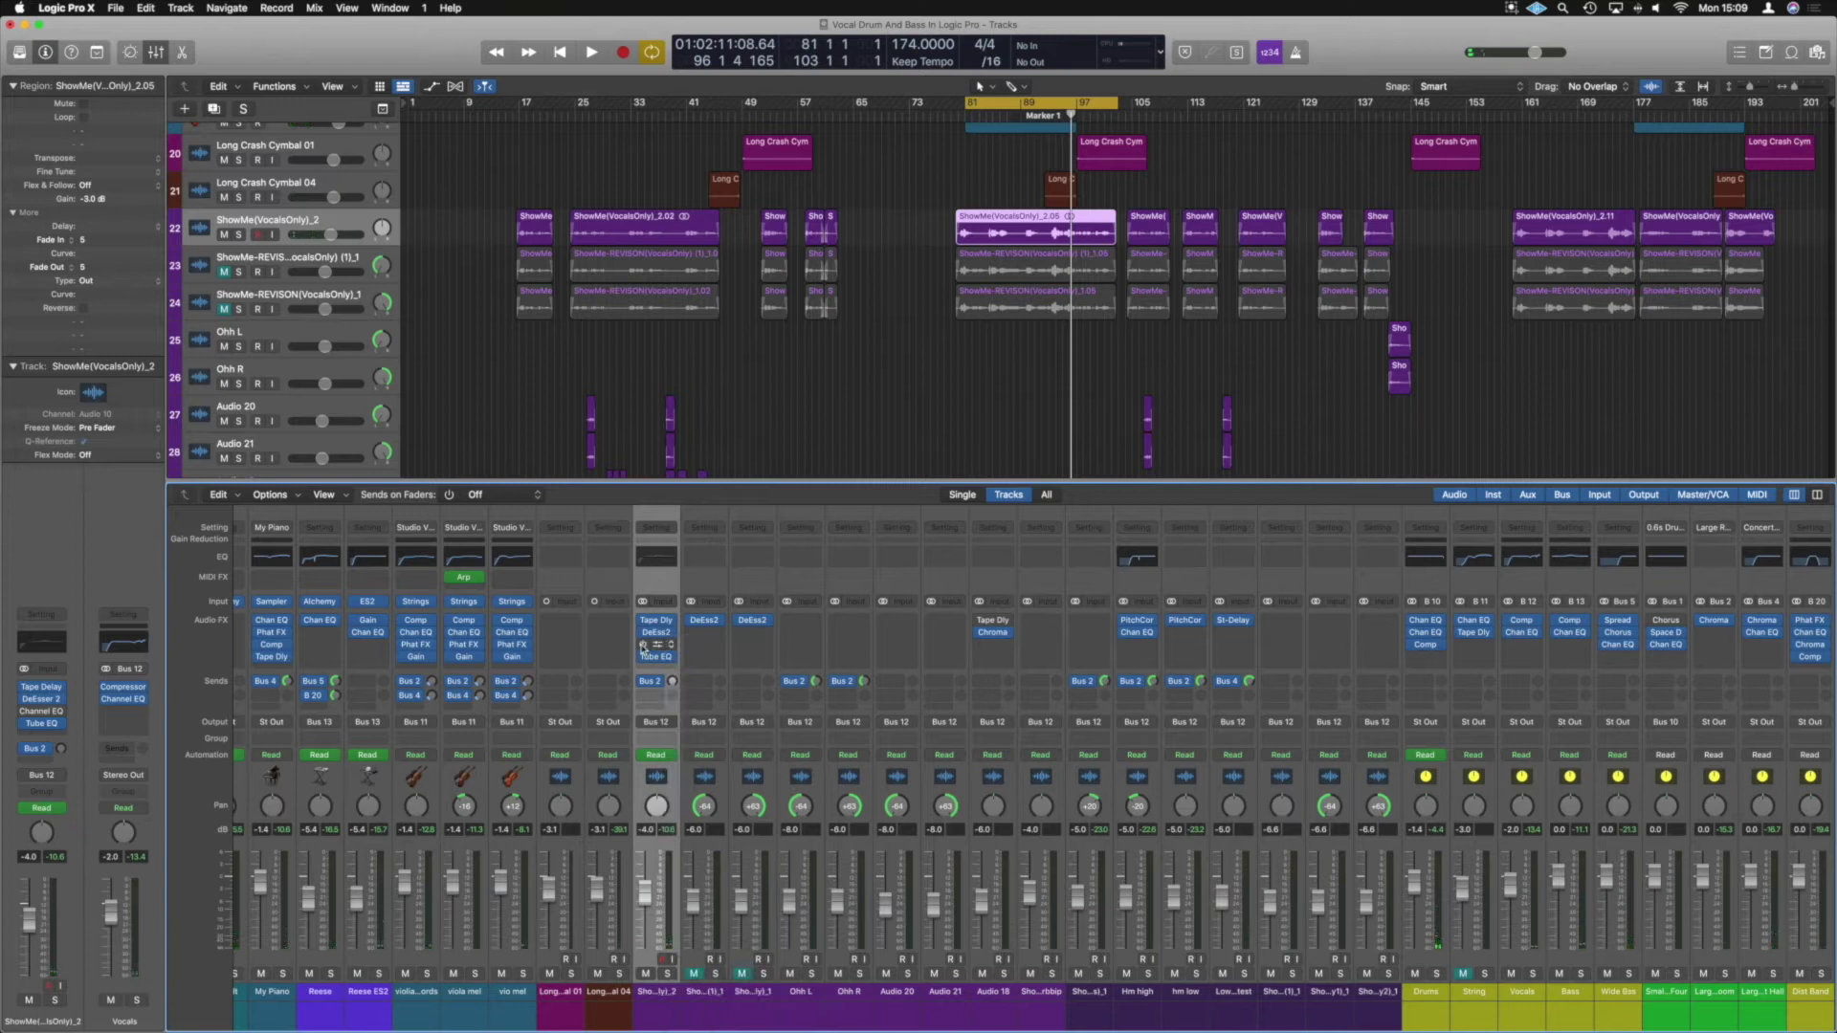
pyautogui.click(658, 647)
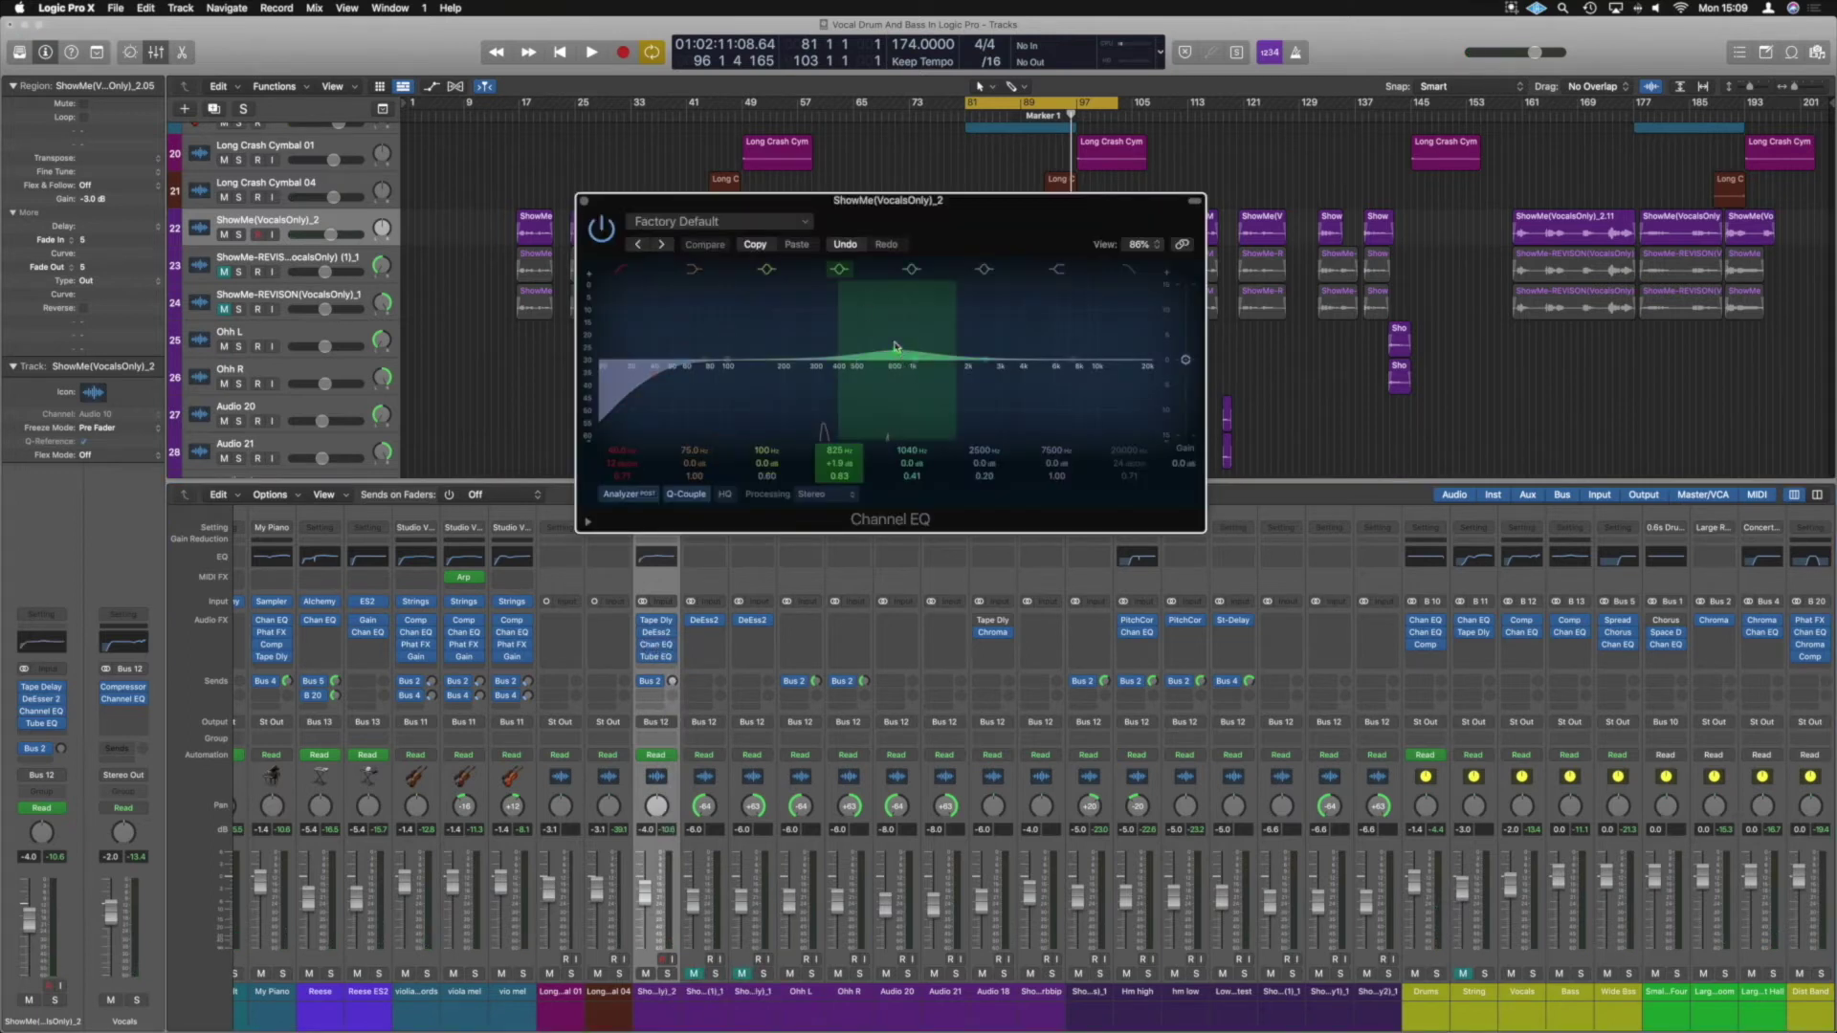
pyautogui.click(839, 269)
pyautogui.click(620, 269)
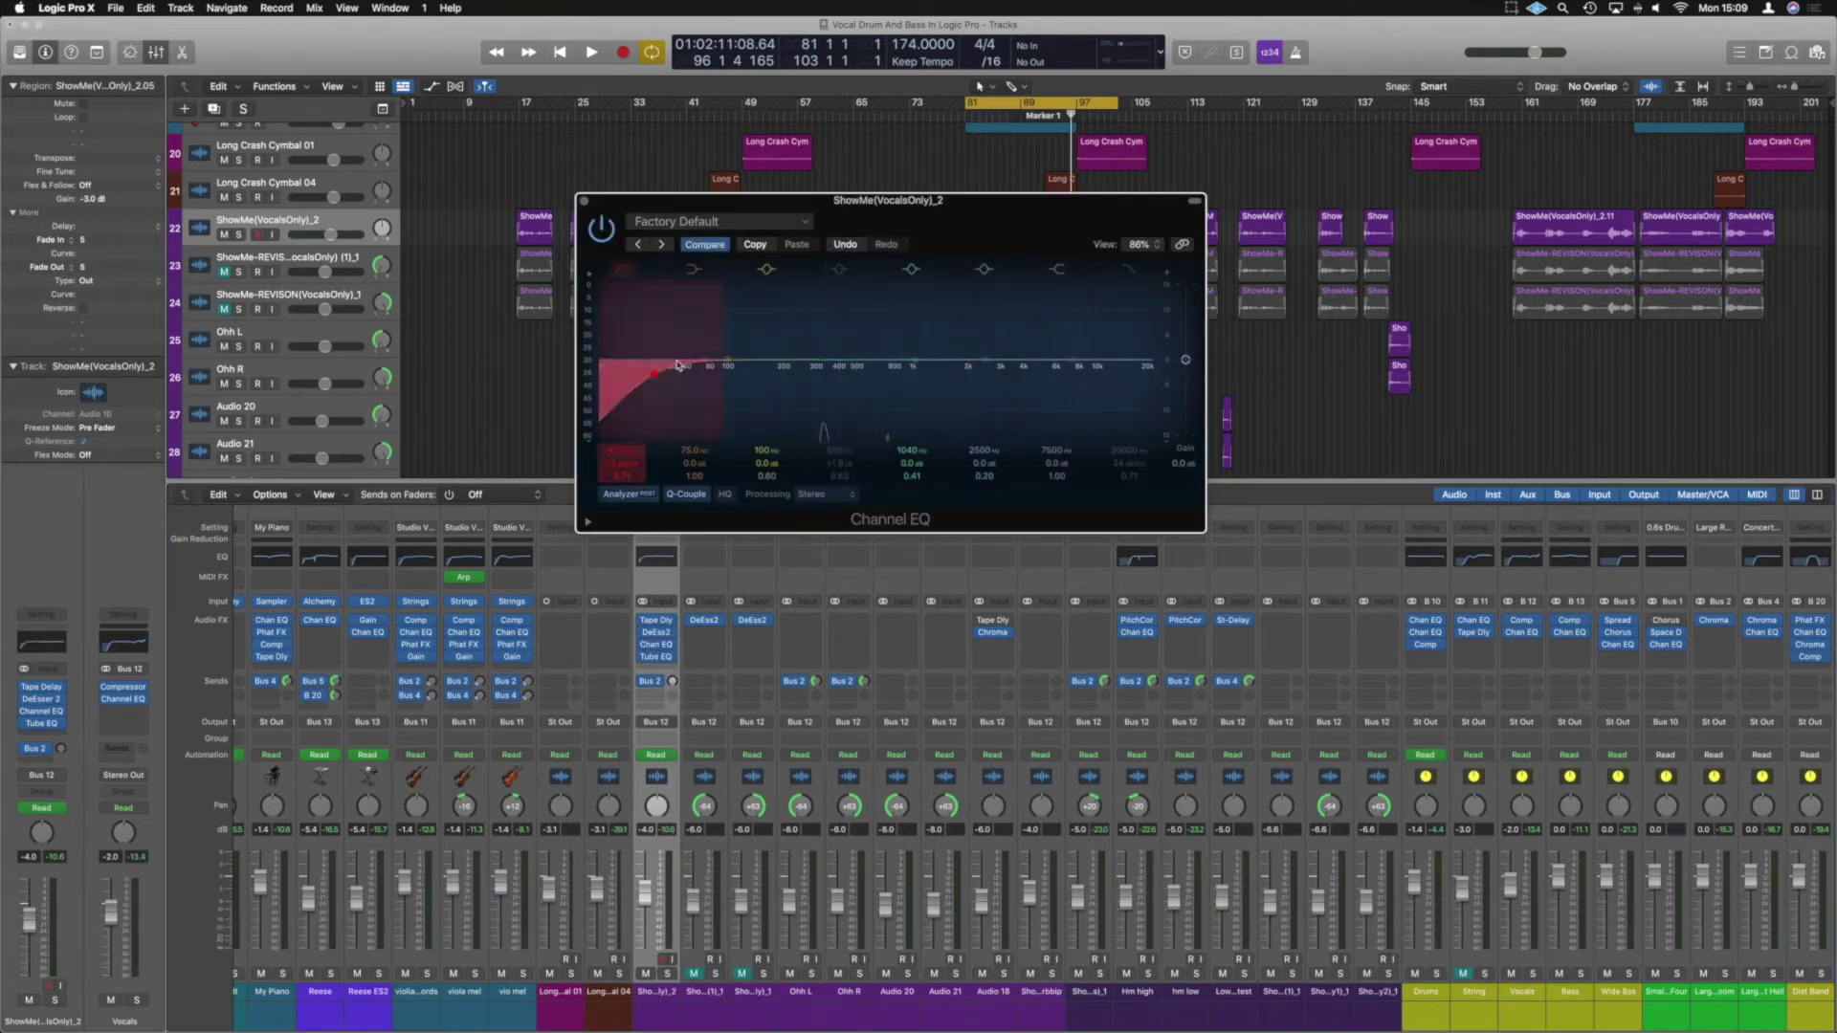
pyautogui.click(583, 203)
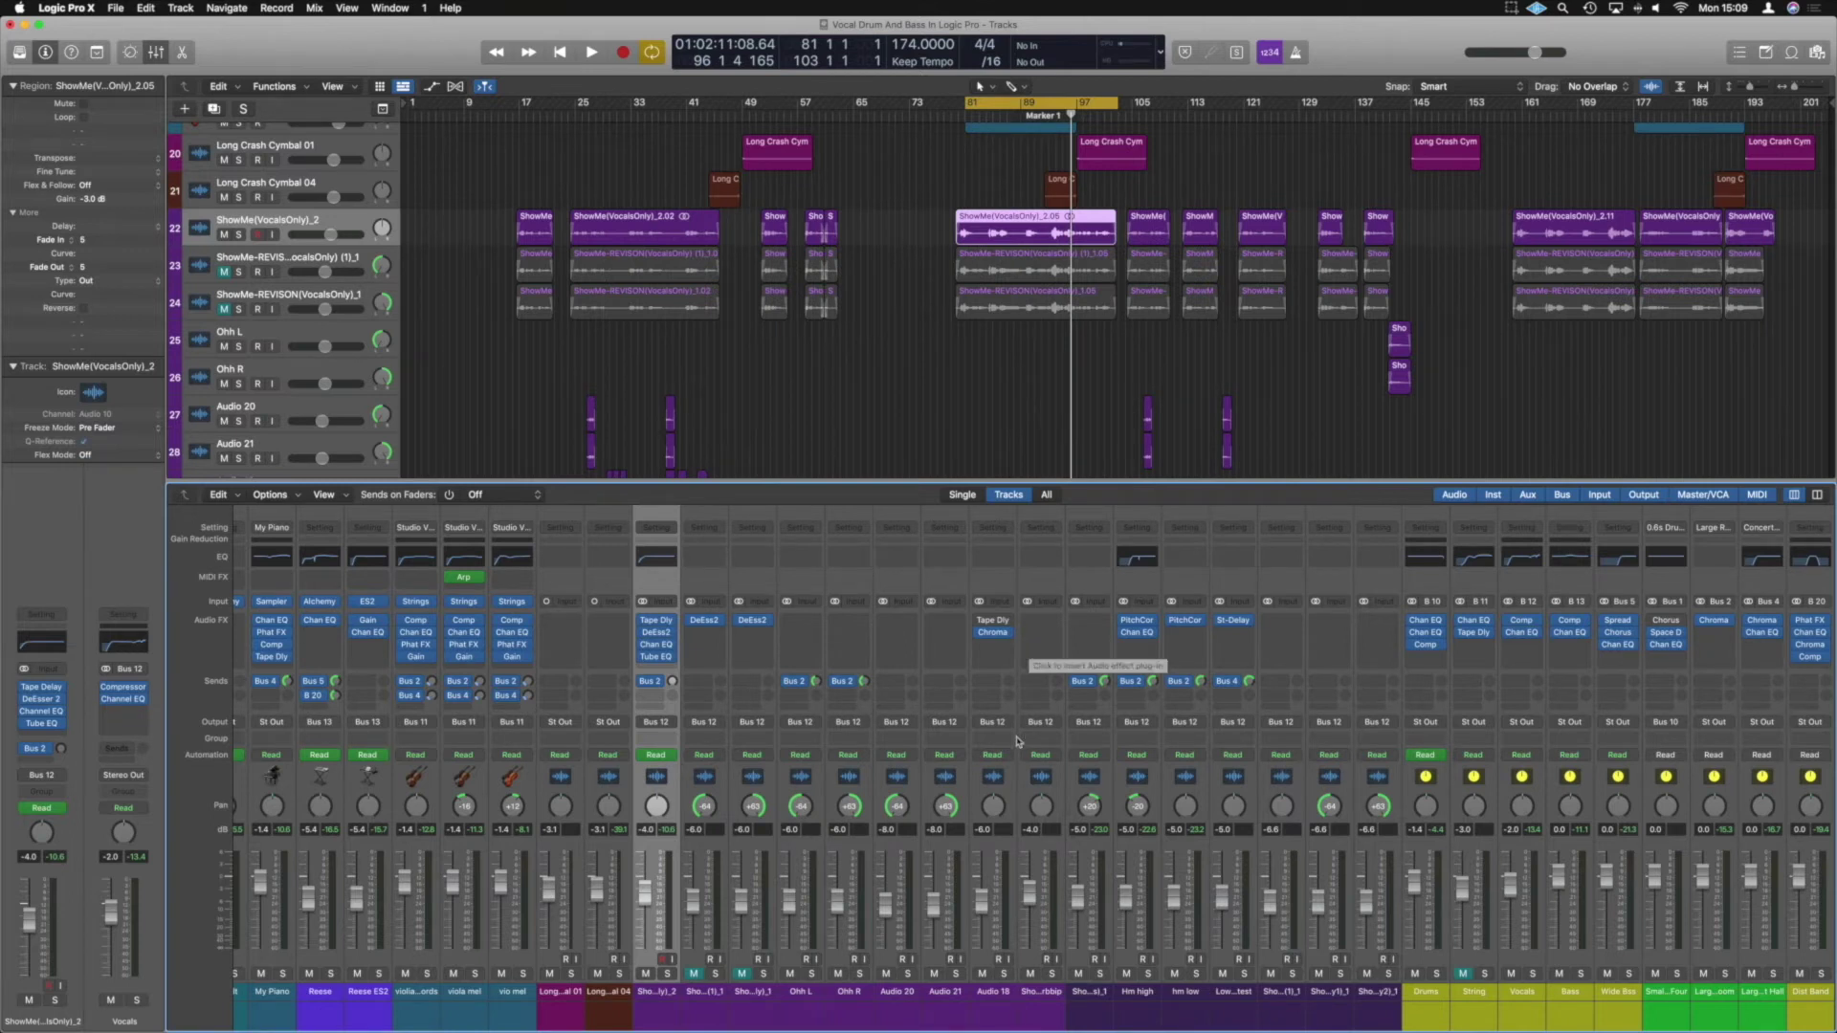
# Step: Set the My Piano channel volume to -2.5 dB and deselect its regions
pyautogui.scroll(5, 997, 335)
pyautogui.scroll(4, 997, 335)
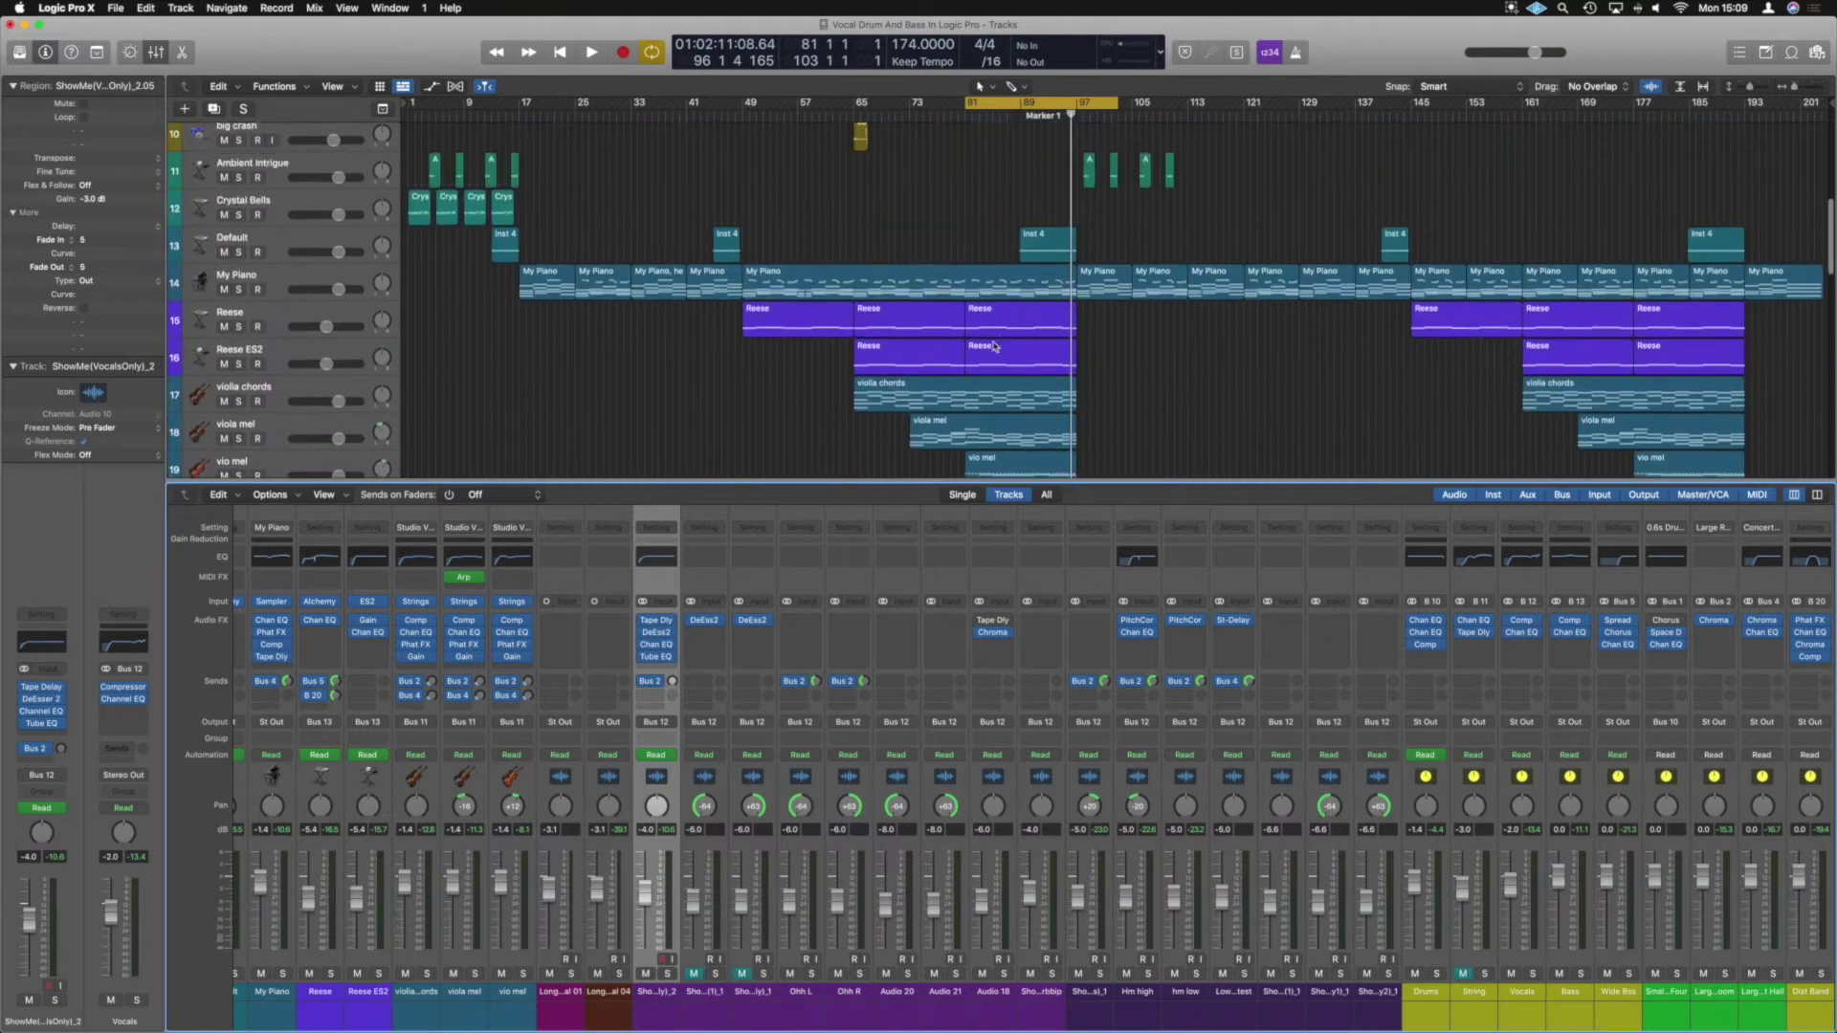
pyautogui.click(368, 298)
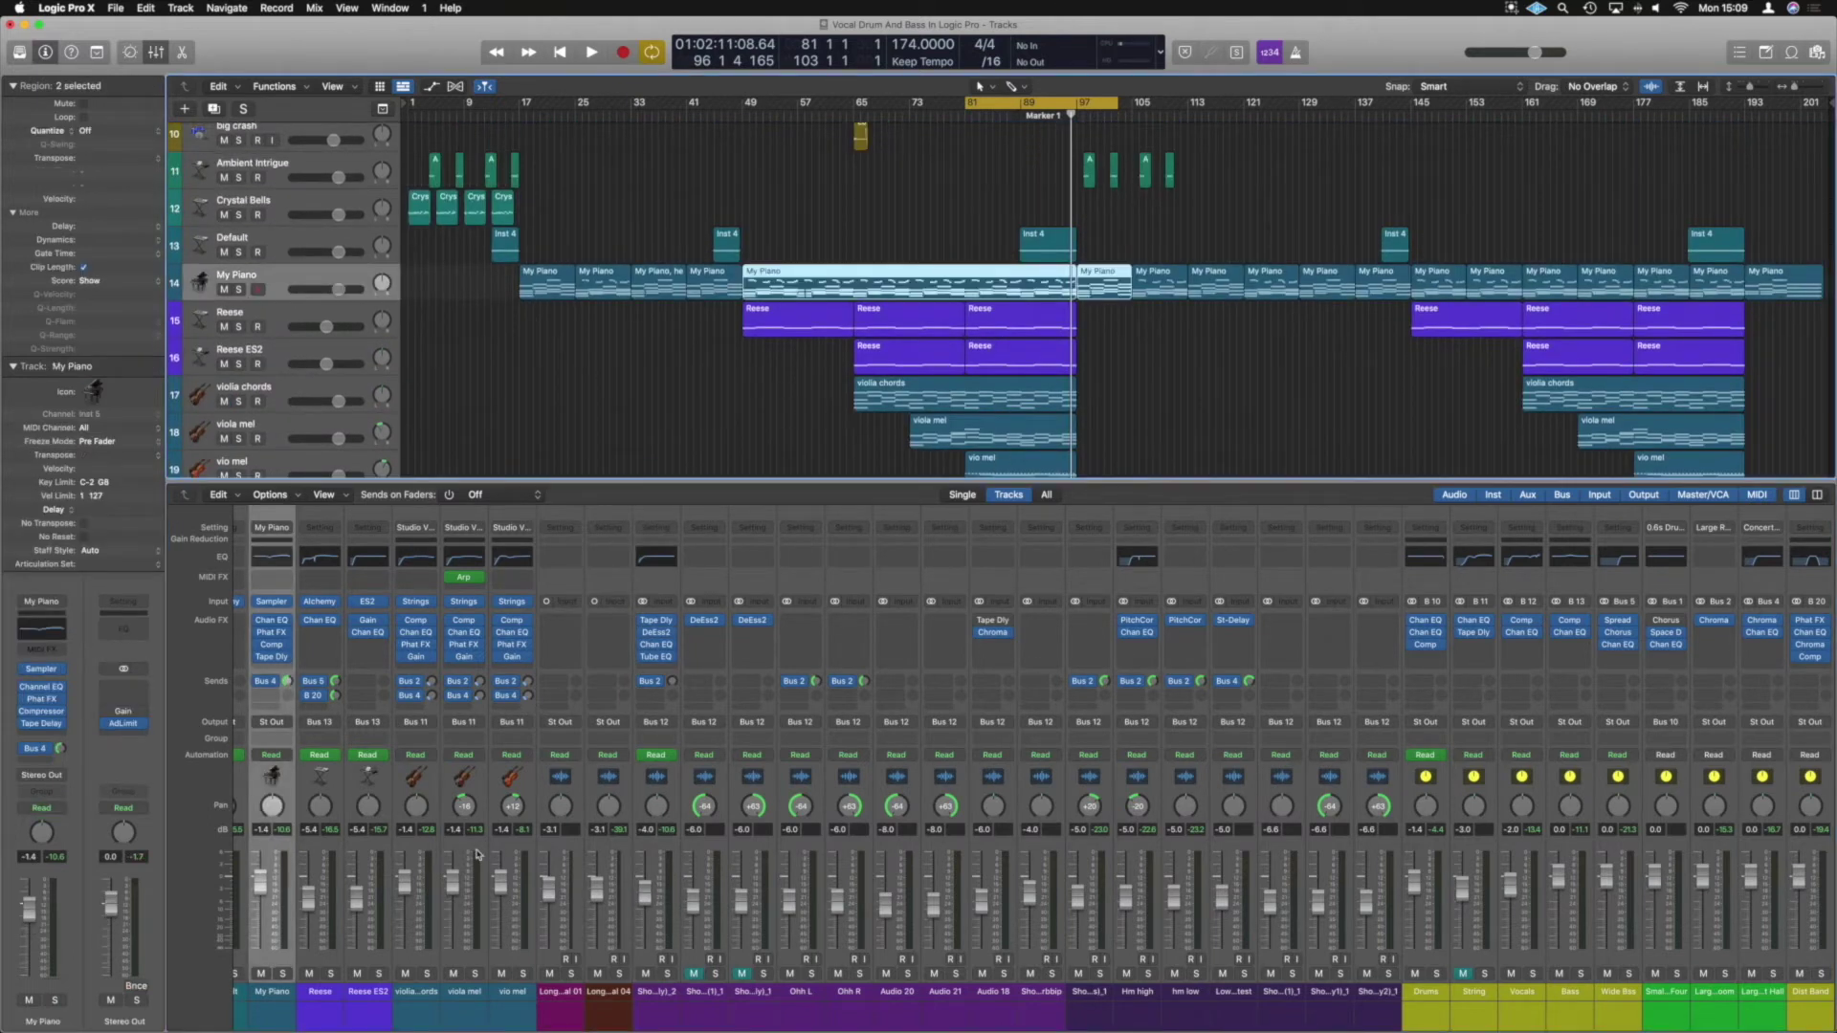
pyautogui.hscroll(-5, 421, 821)
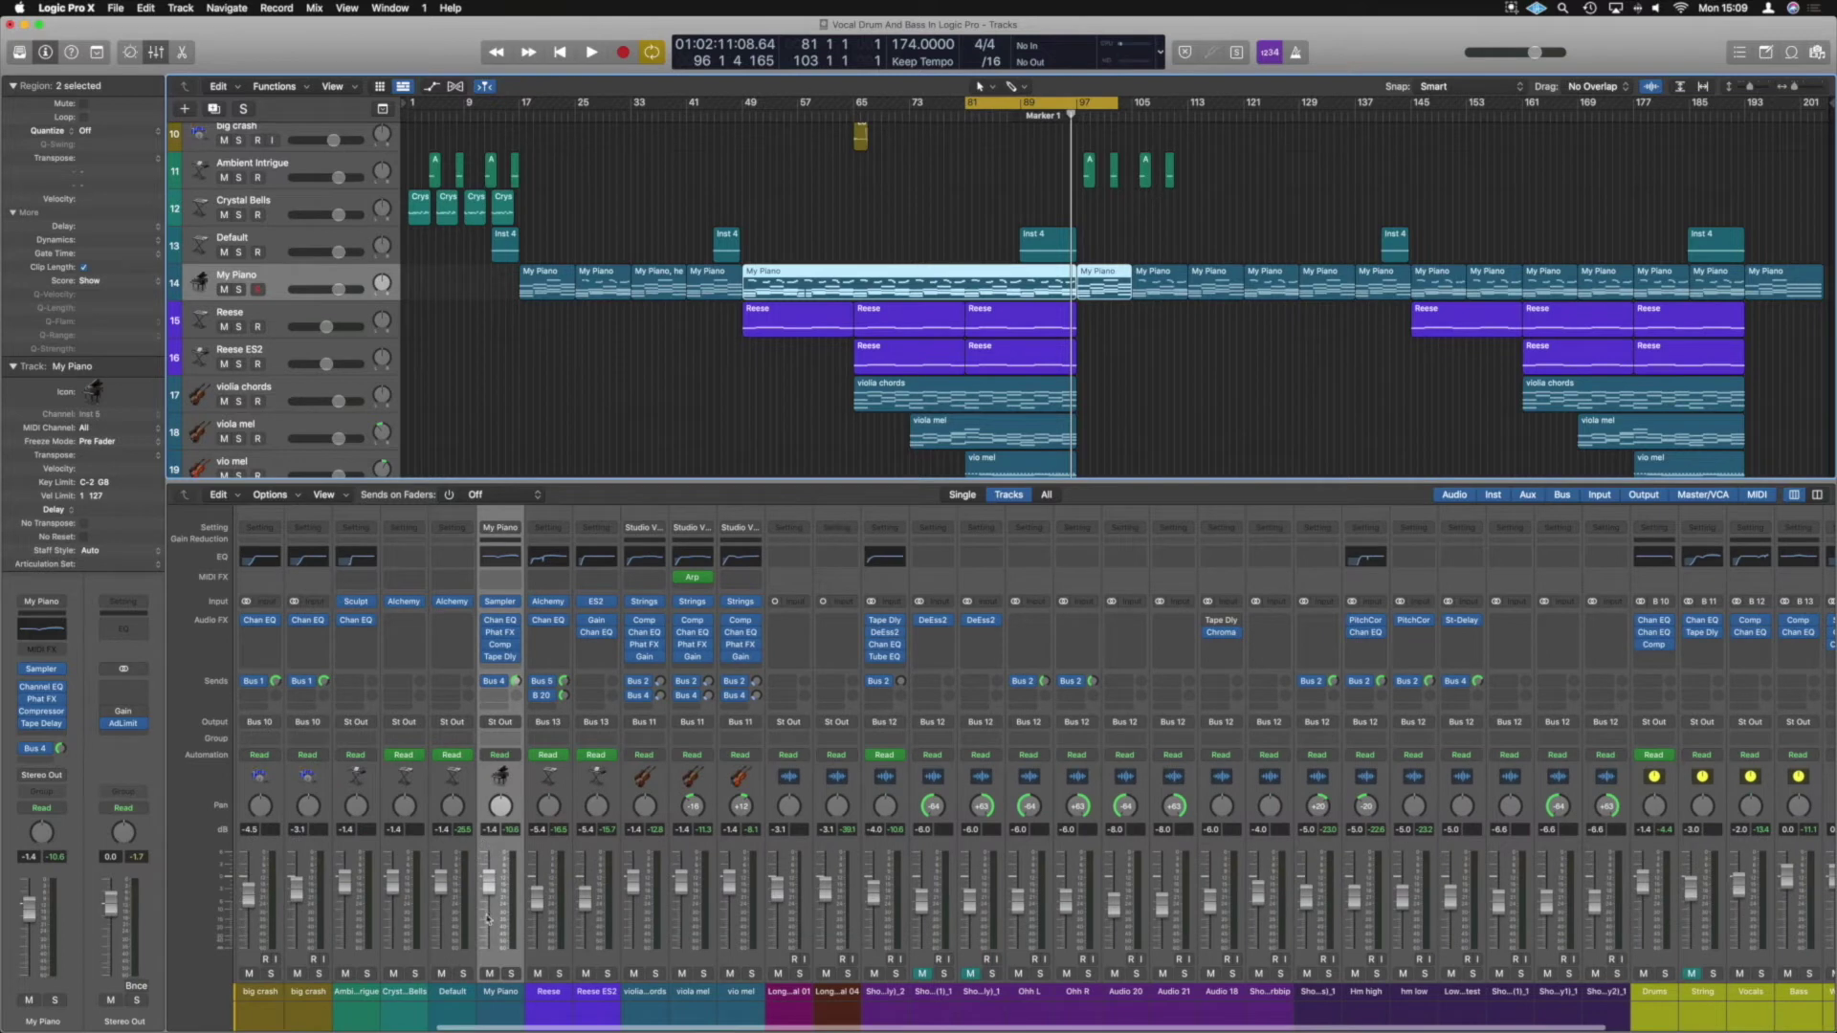
pyautogui.doubleClick(491, 831)
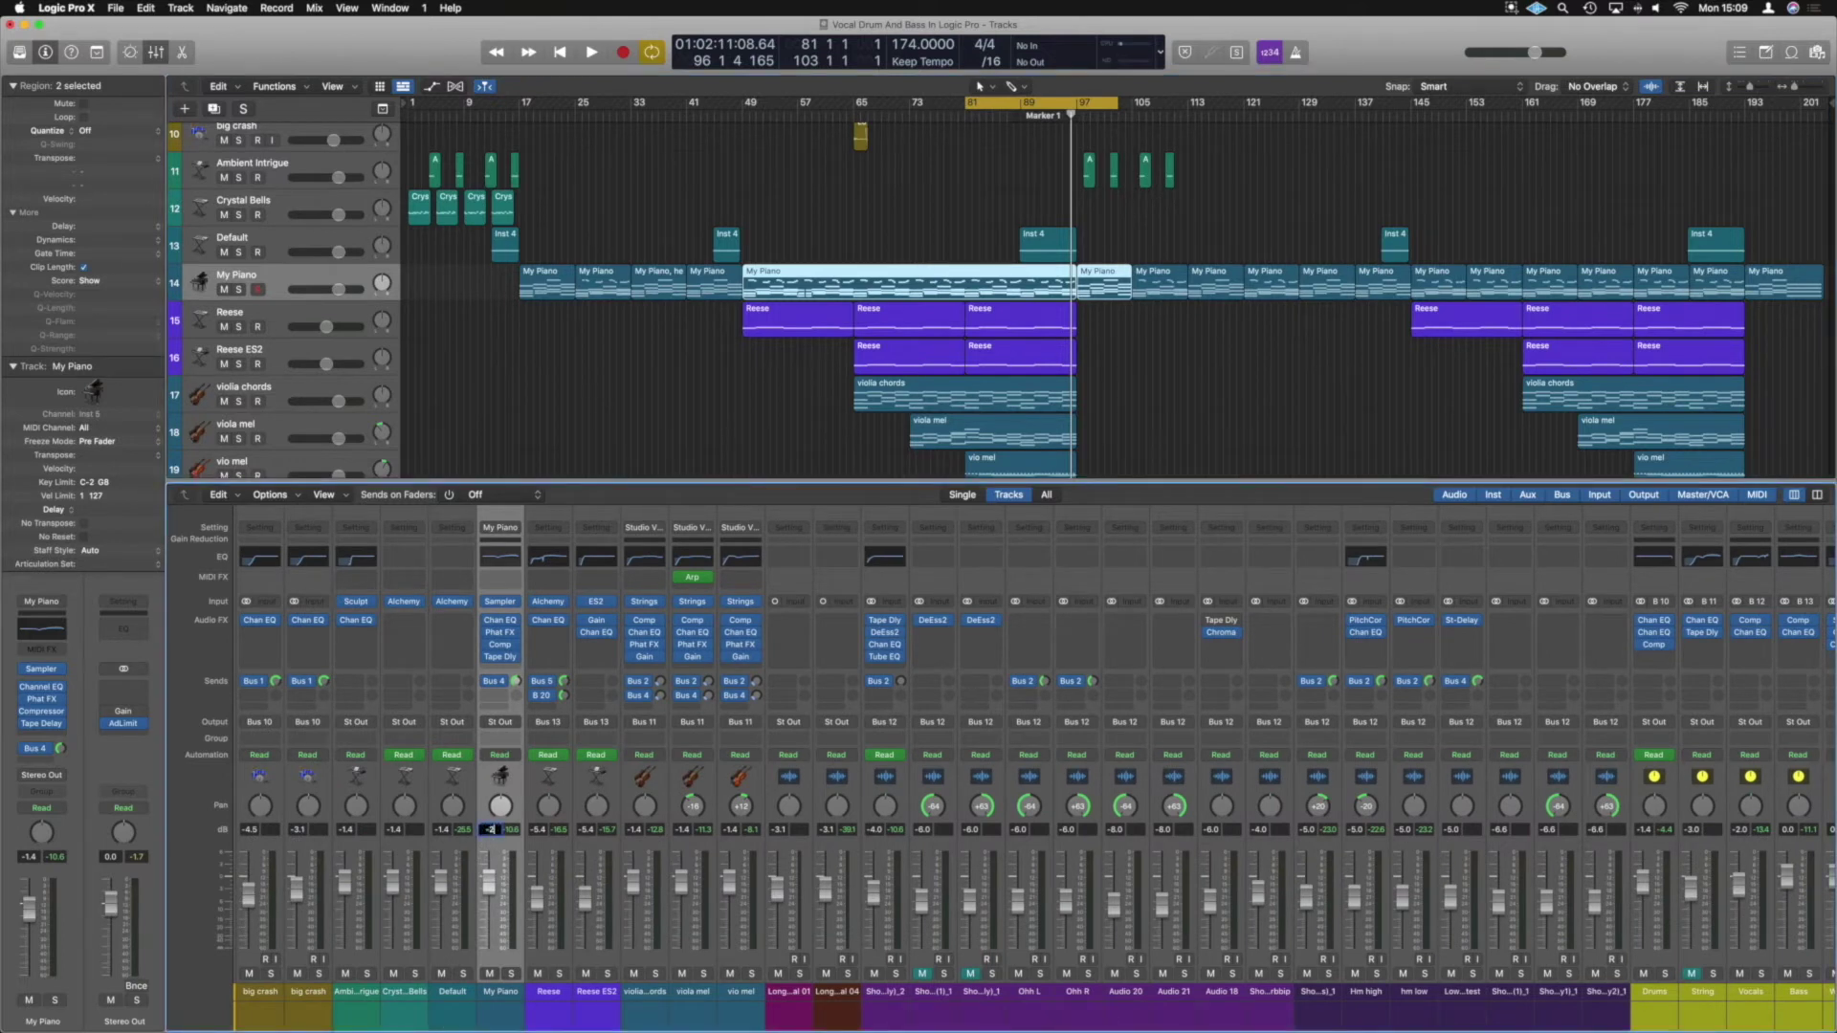
pyautogui.press('Return')
pyautogui.click(1148, 393)
pyautogui.scroll(-5, 1148, 393)
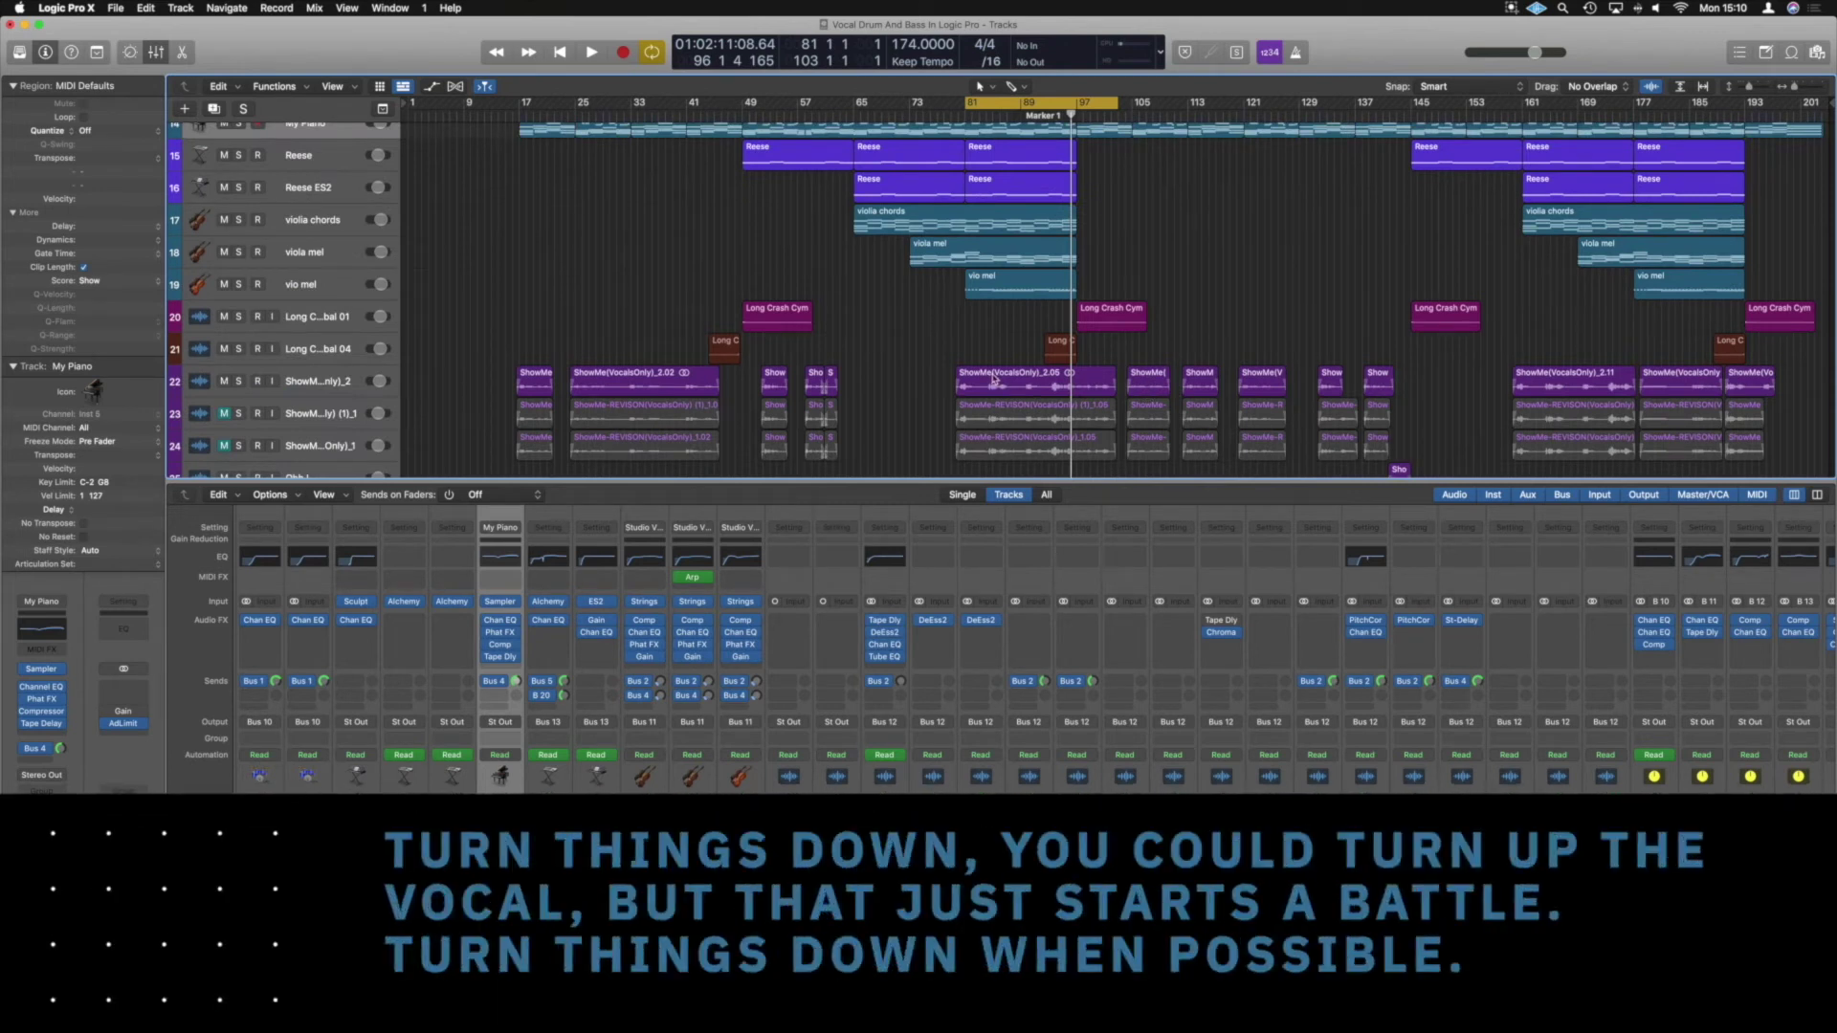
pyautogui.scroll(-1, 993, 379)
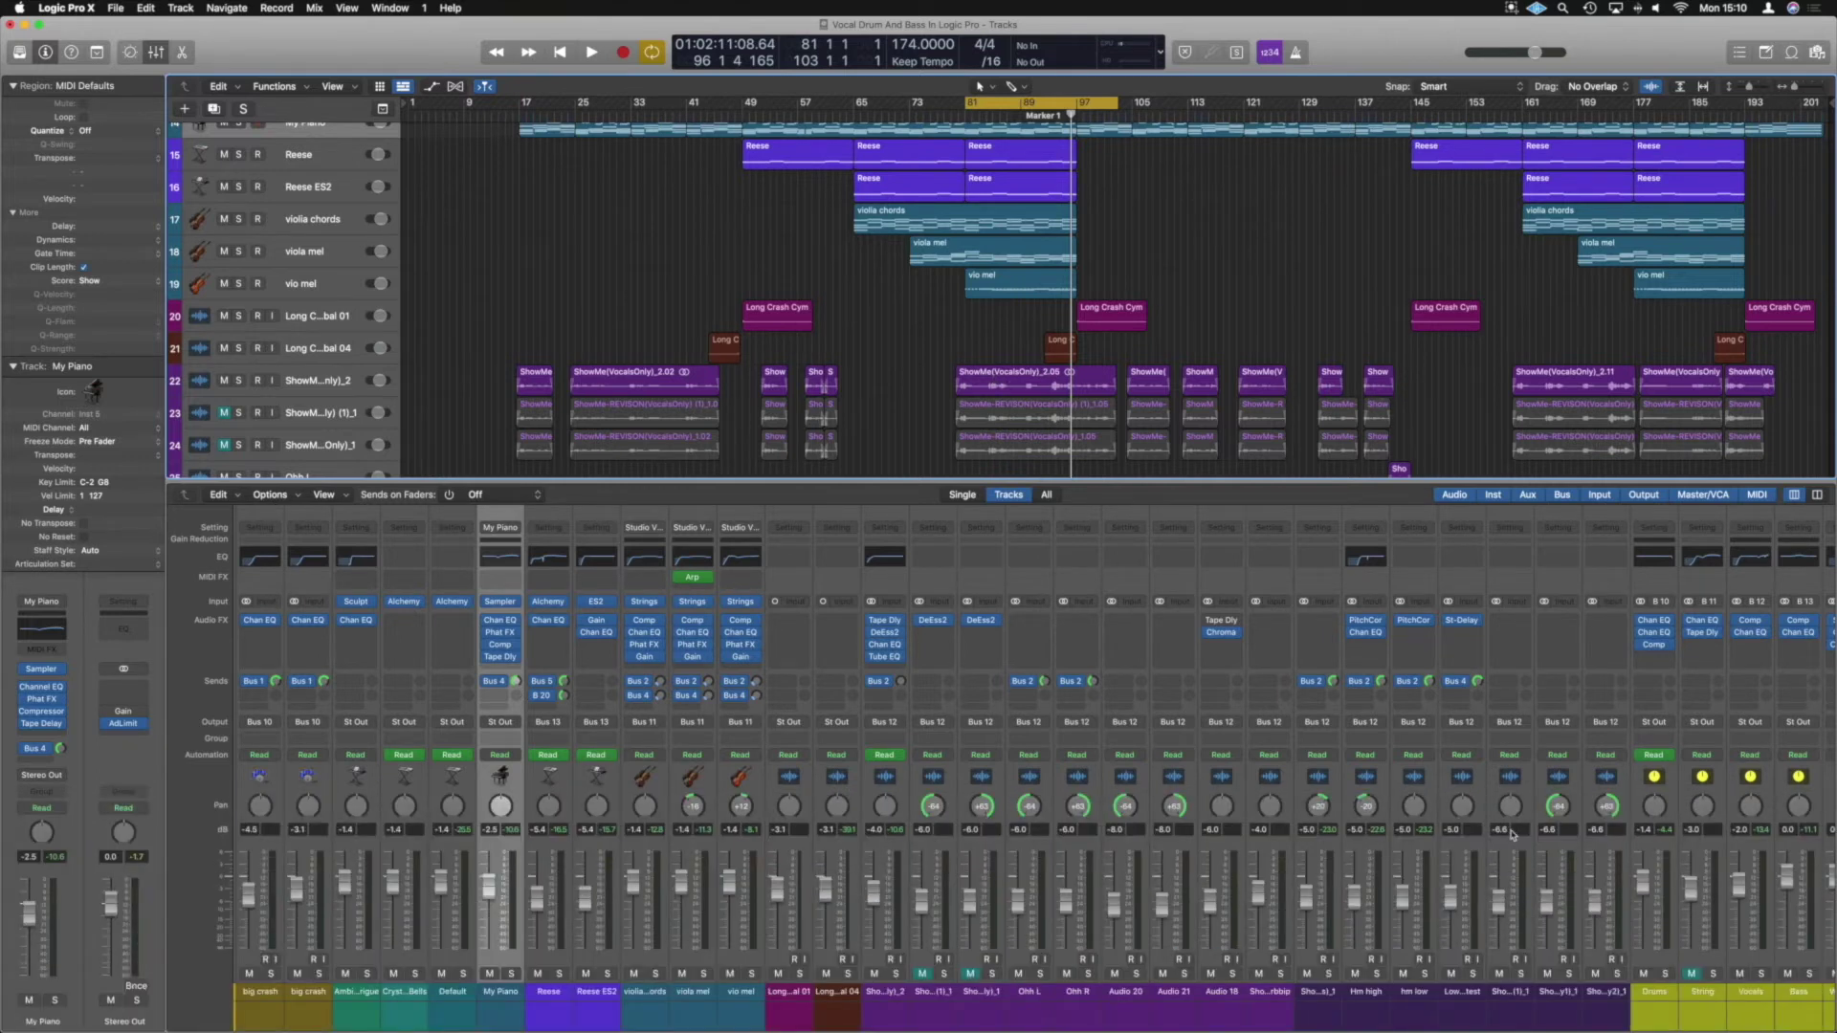
pyautogui.hscroll(5, 1512, 834)
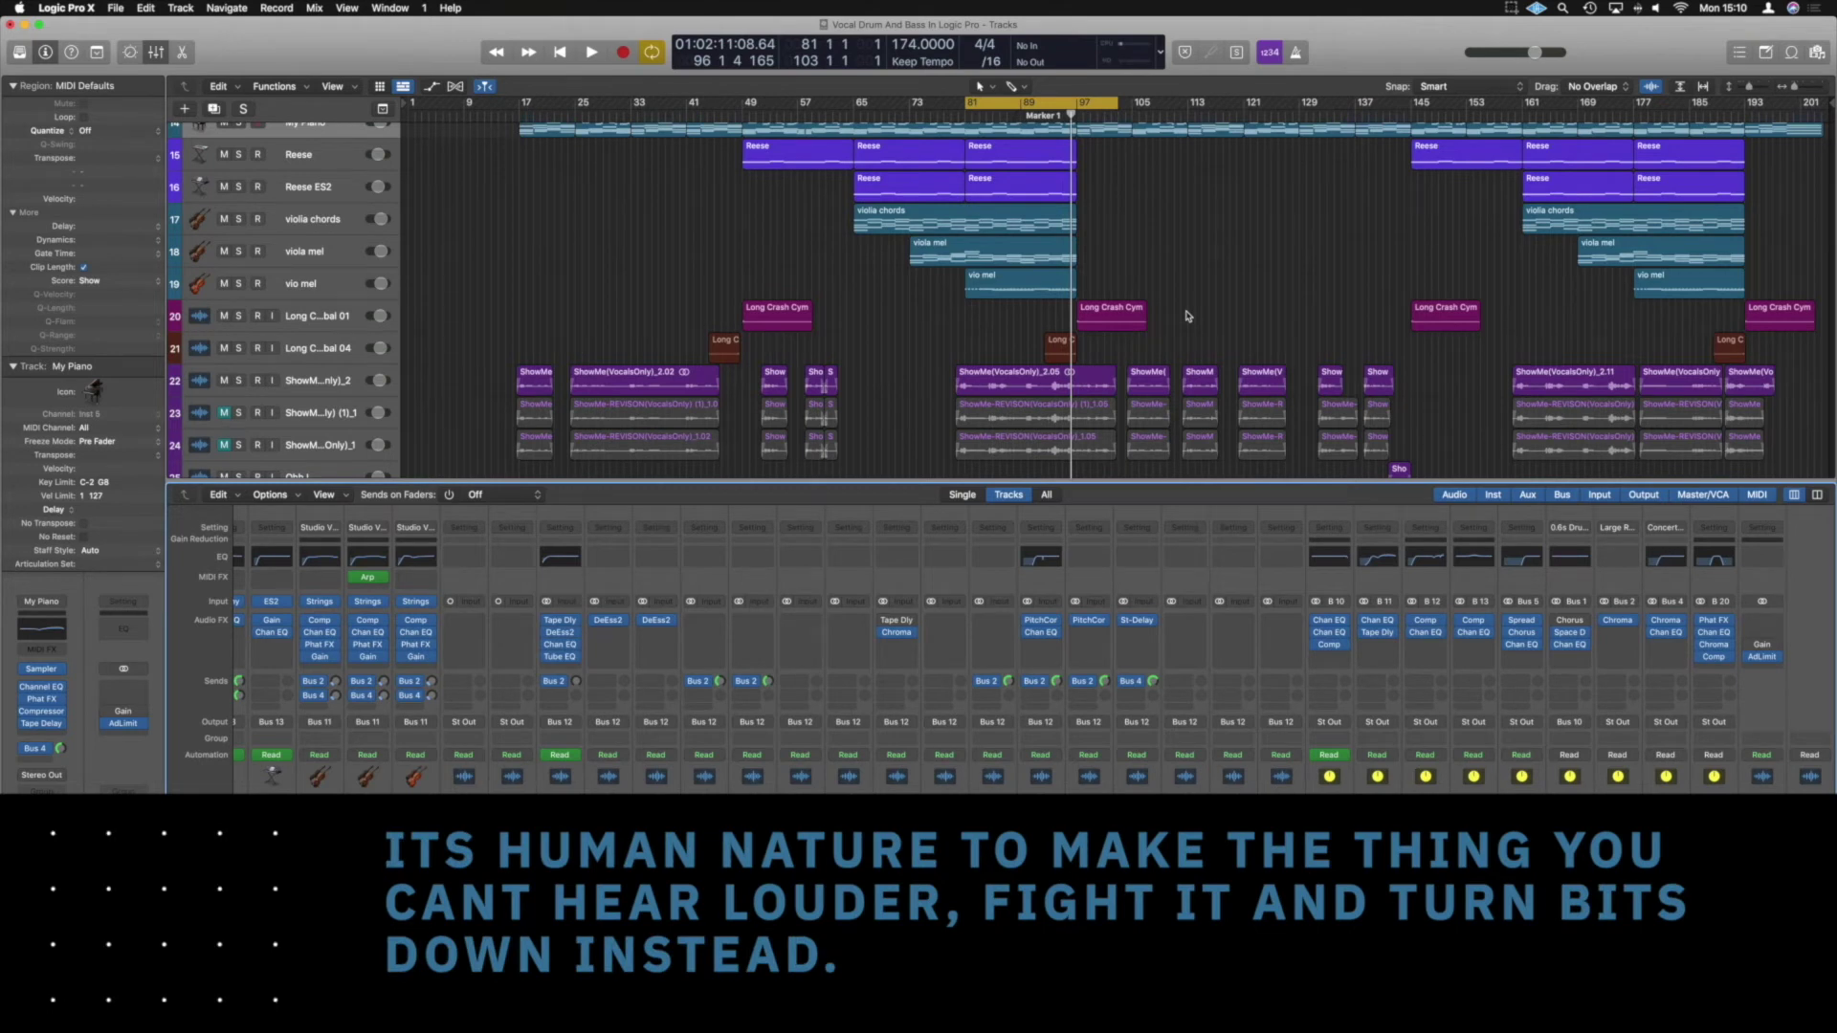
pyautogui.press('space')
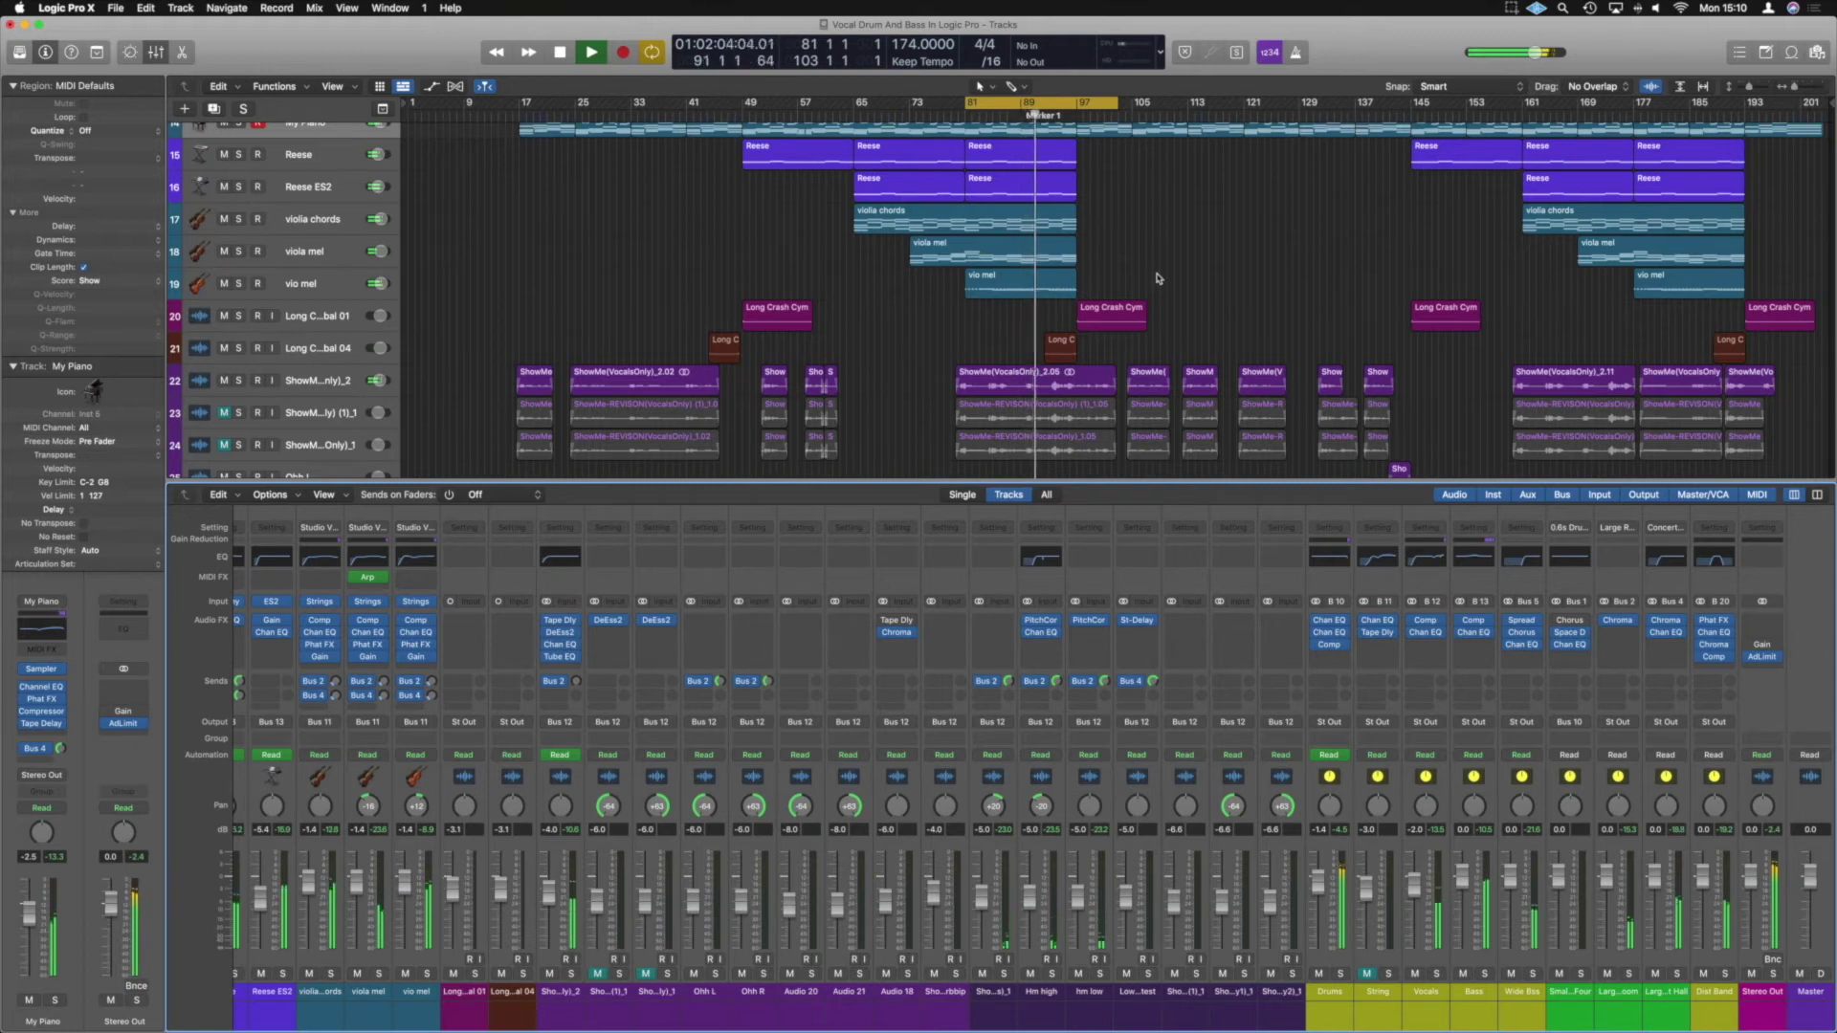
pyautogui.scroll(2, 1157, 278)
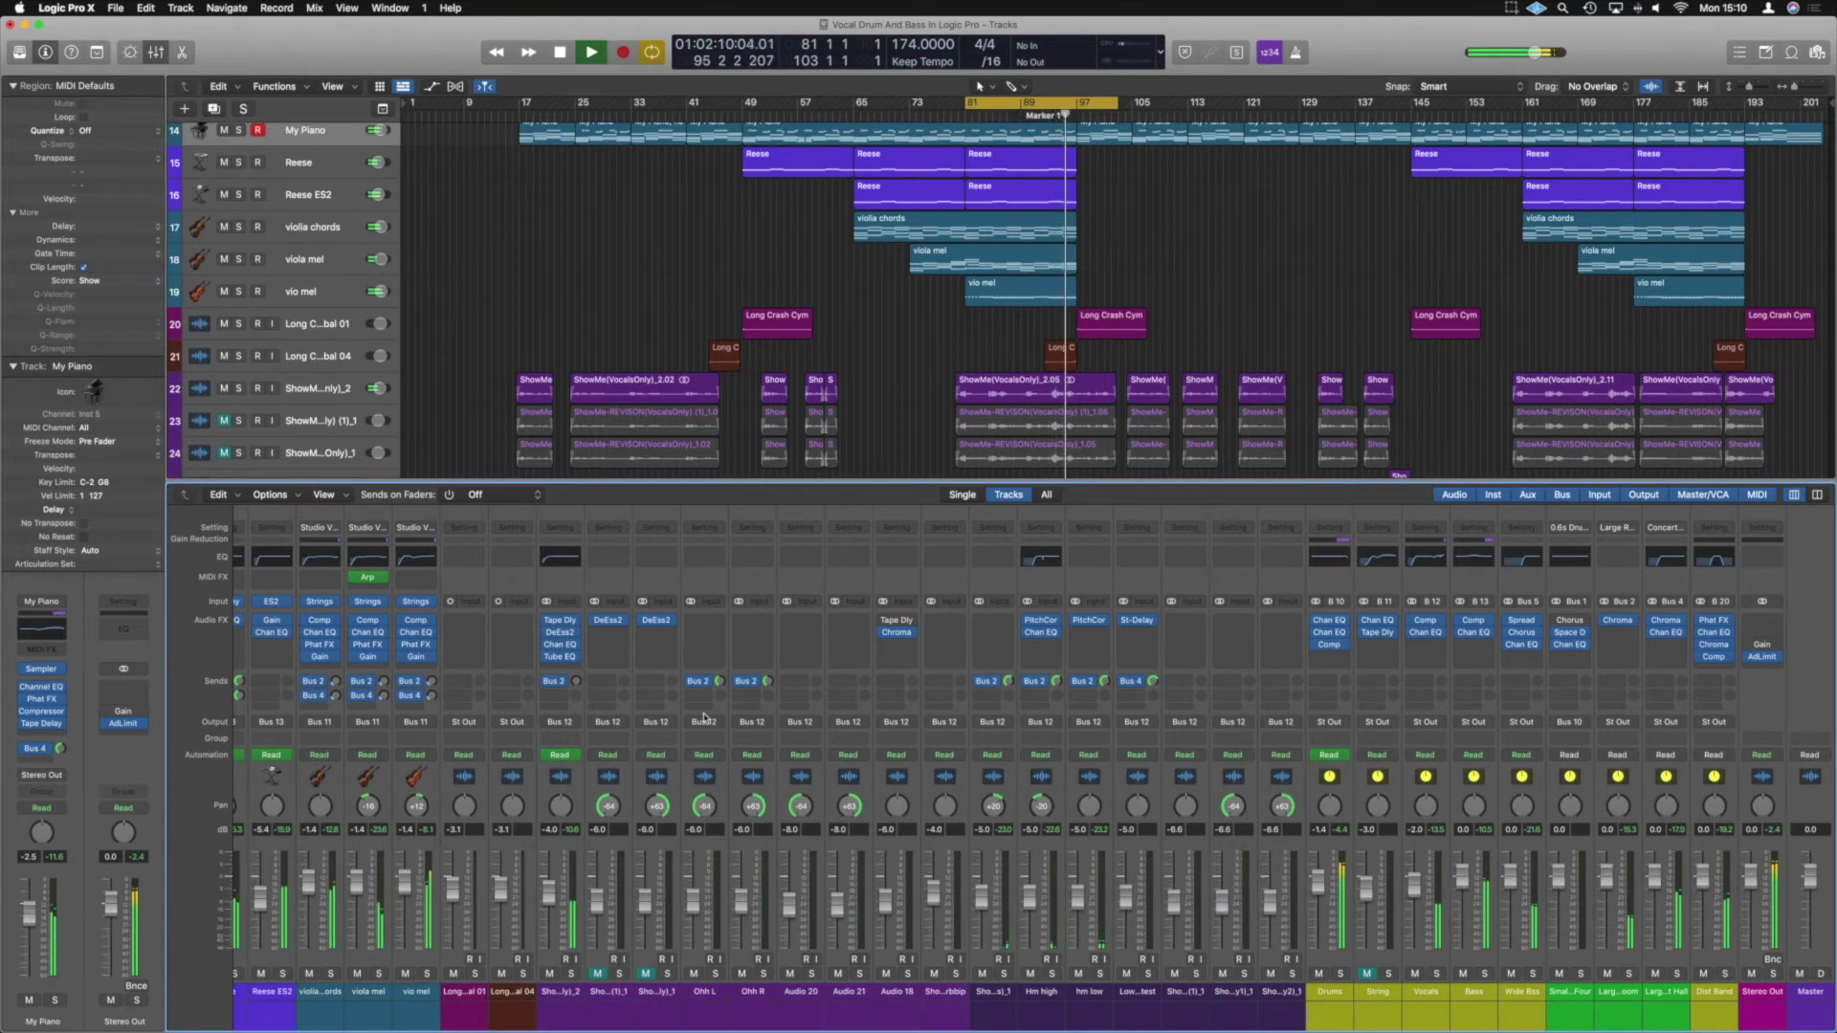
pyautogui.press('space')
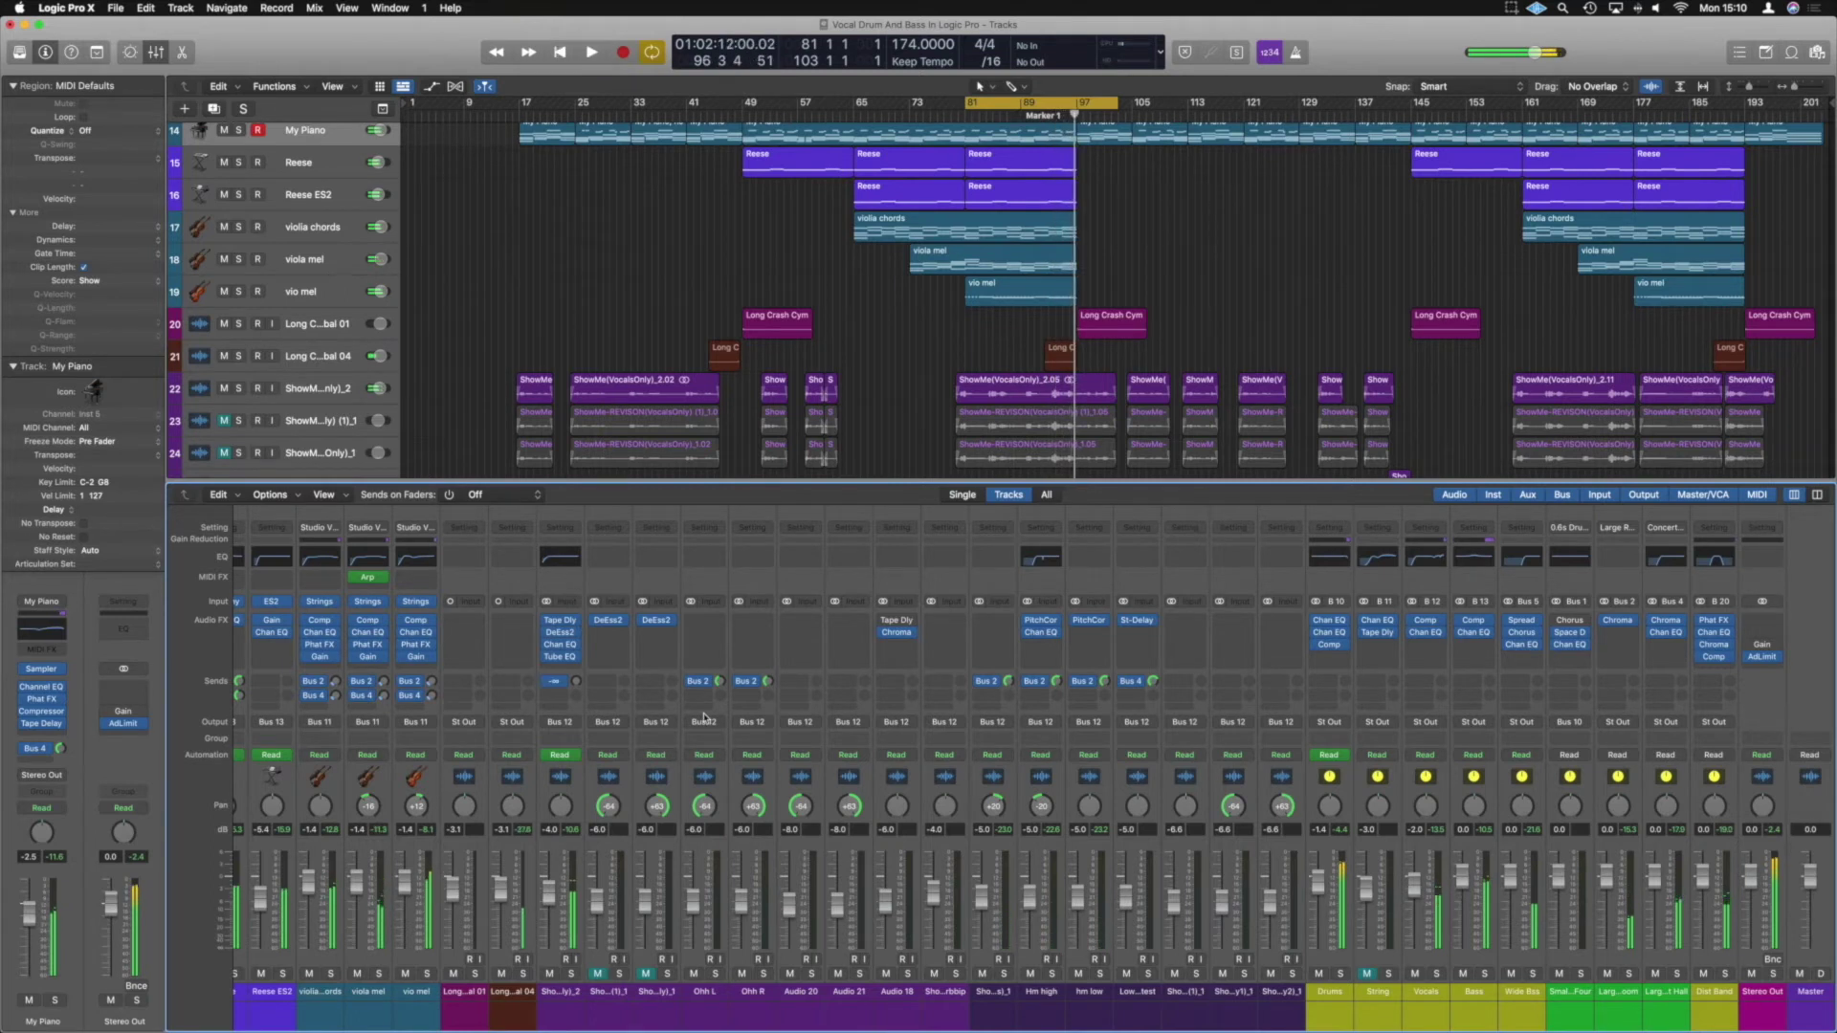
# Step: Unmute side vocal tracks 23 and 24 and copy the Tube EQ to the next vocal channel
pyautogui.click(597, 973)
pyautogui.click(645, 974)
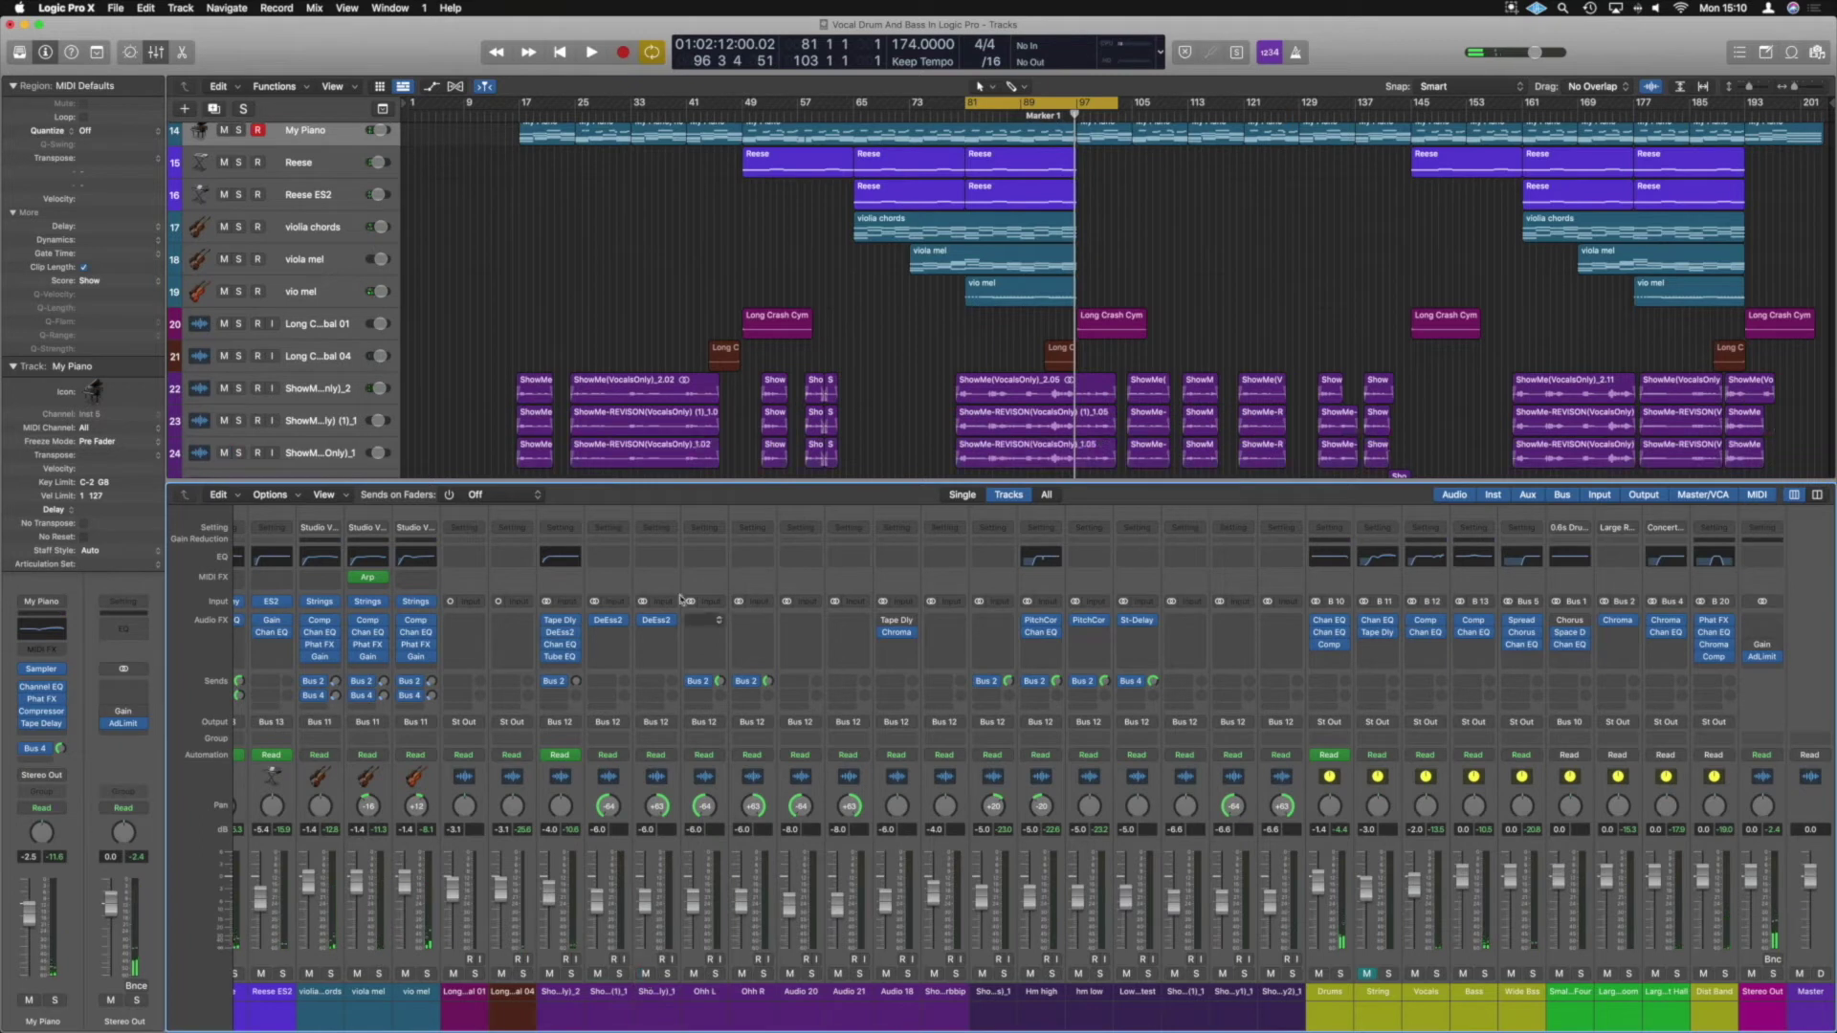
pyautogui.moveTo(560, 656); pyautogui.dragTo(609, 635)
pyautogui.click(609, 633)
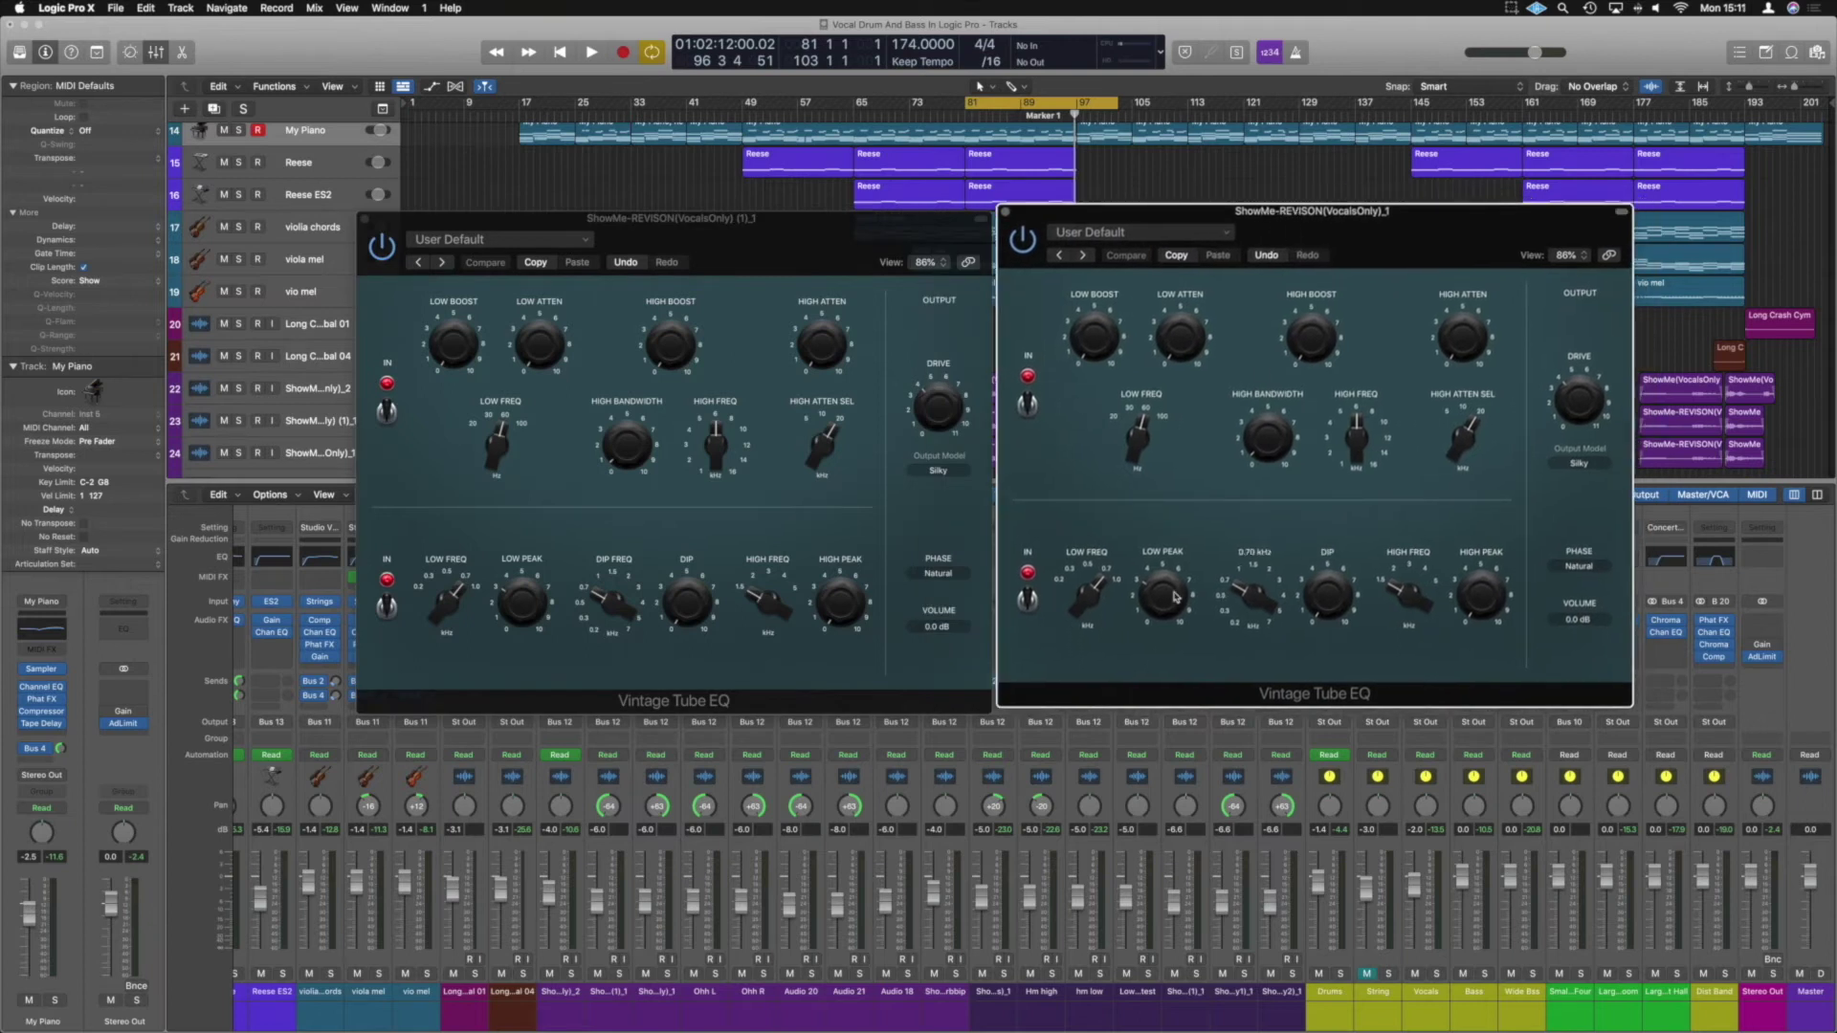
# Step: Set the two Tube EQs' highs: bandwidth 7.5 and 2.0, boost 6.1 and 6.2, second at 1 kHz
pyautogui.moveTo(1176, 596); pyautogui.dragTo(1168, 693)
pyautogui.click(558, 608)
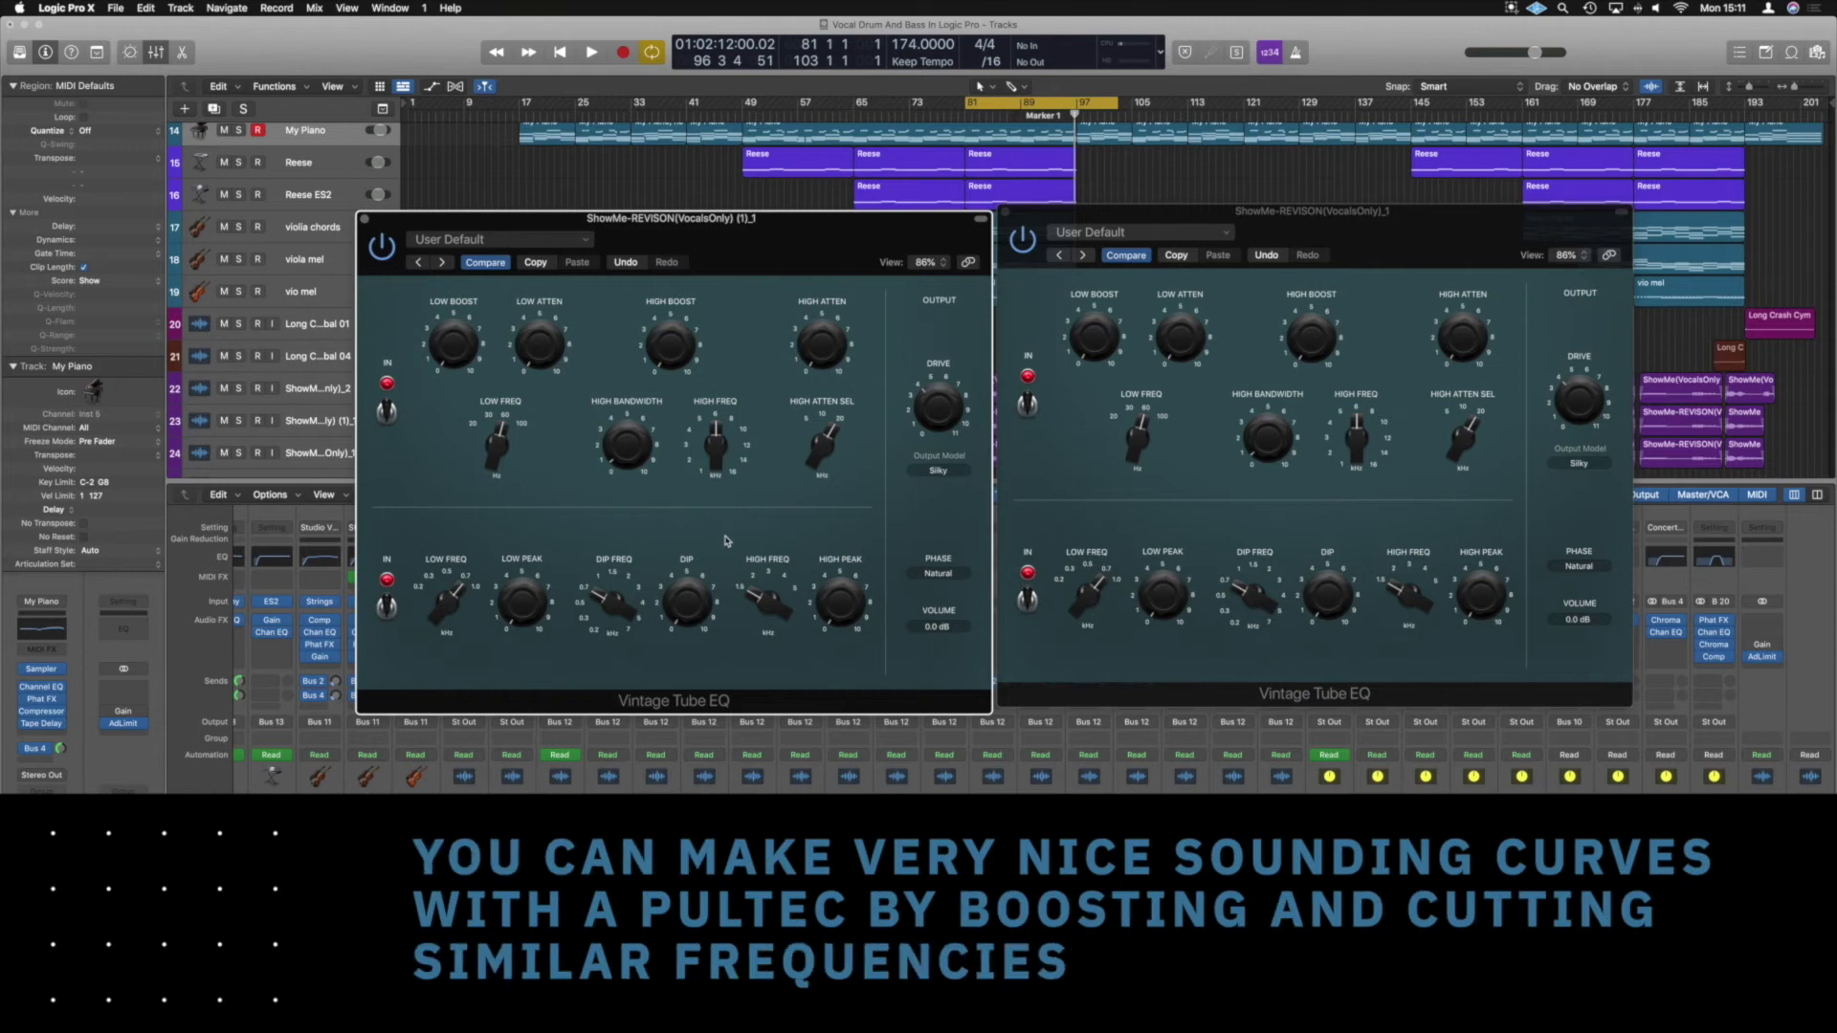
pyautogui.moveTo(686, 328)
pyautogui.moveTo(1306, 238); pyautogui.dragTo(1308, 251)
pyautogui.moveTo(1270, 460)
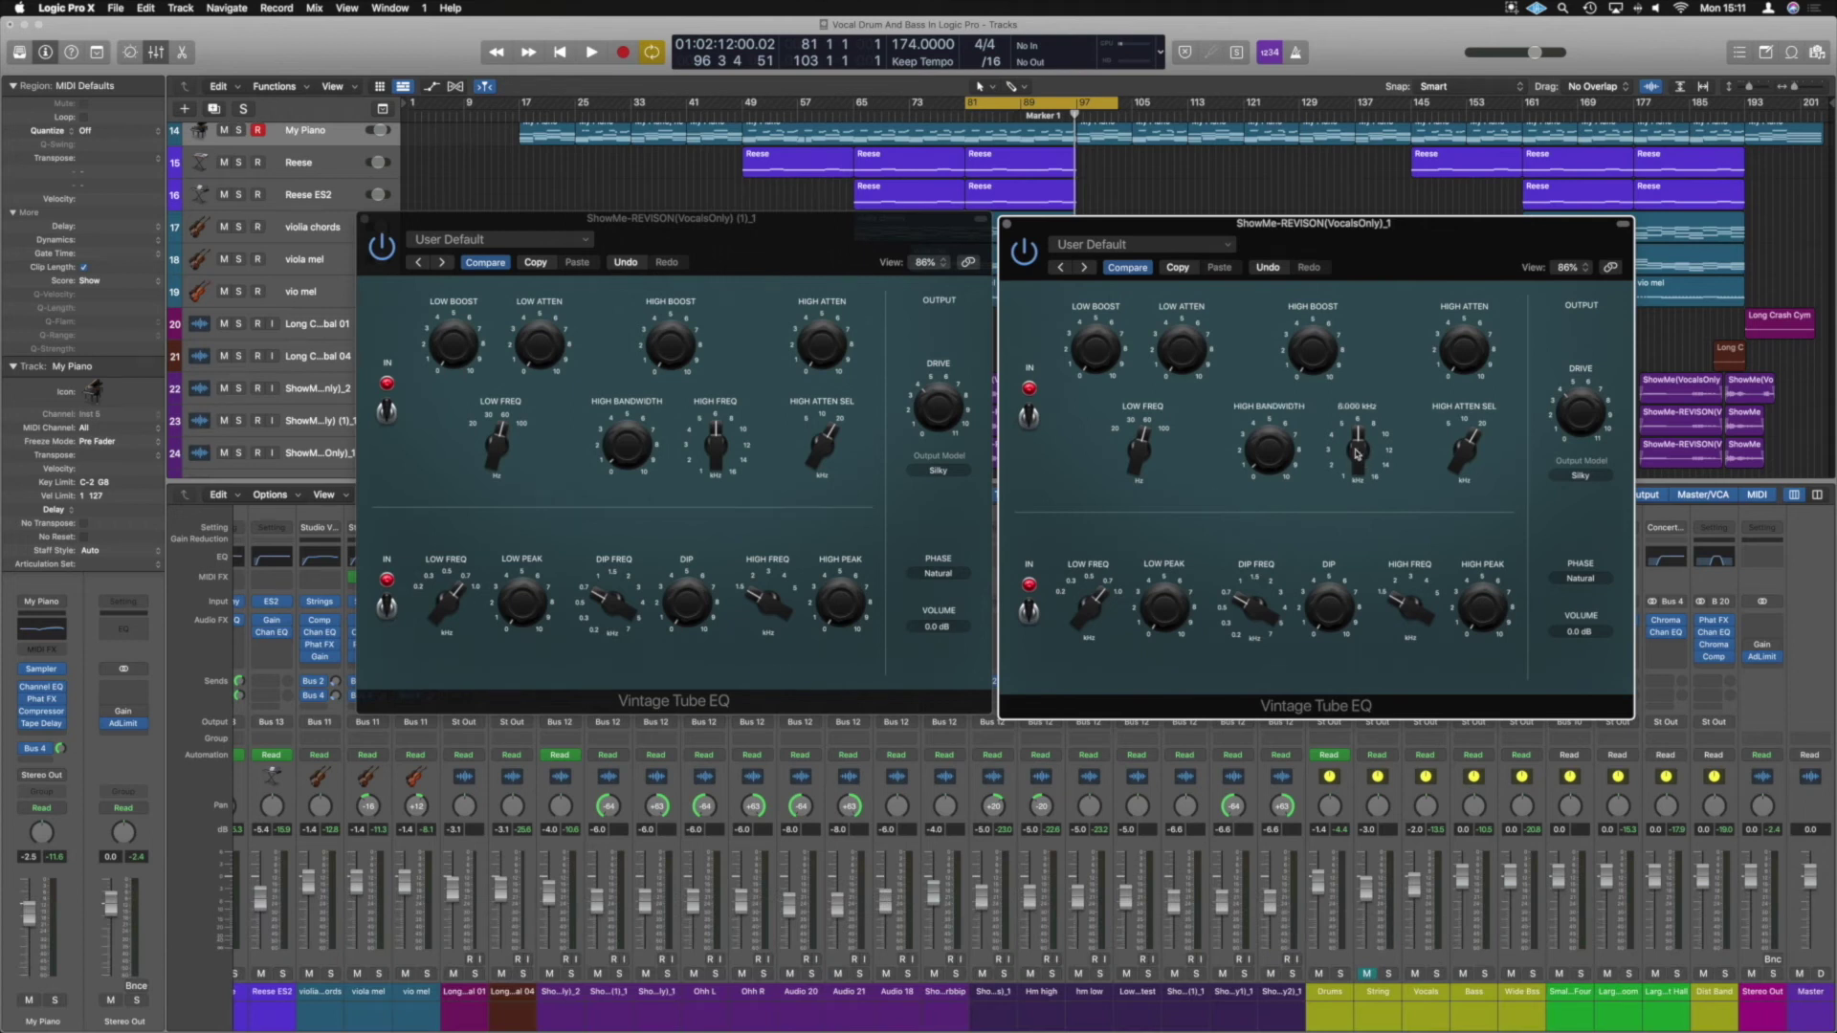
pyautogui.moveTo(1357, 453); pyautogui.dragTo(1355, 526)
pyautogui.click(716, 435)
pyautogui.moveTo(622, 442); pyautogui.dragTo(624, 412)
pyautogui.moveTo(1265, 456); pyautogui.dragTo(1266, 418)
pyautogui.moveTo(674, 362); pyautogui.dragTo(689, 256)
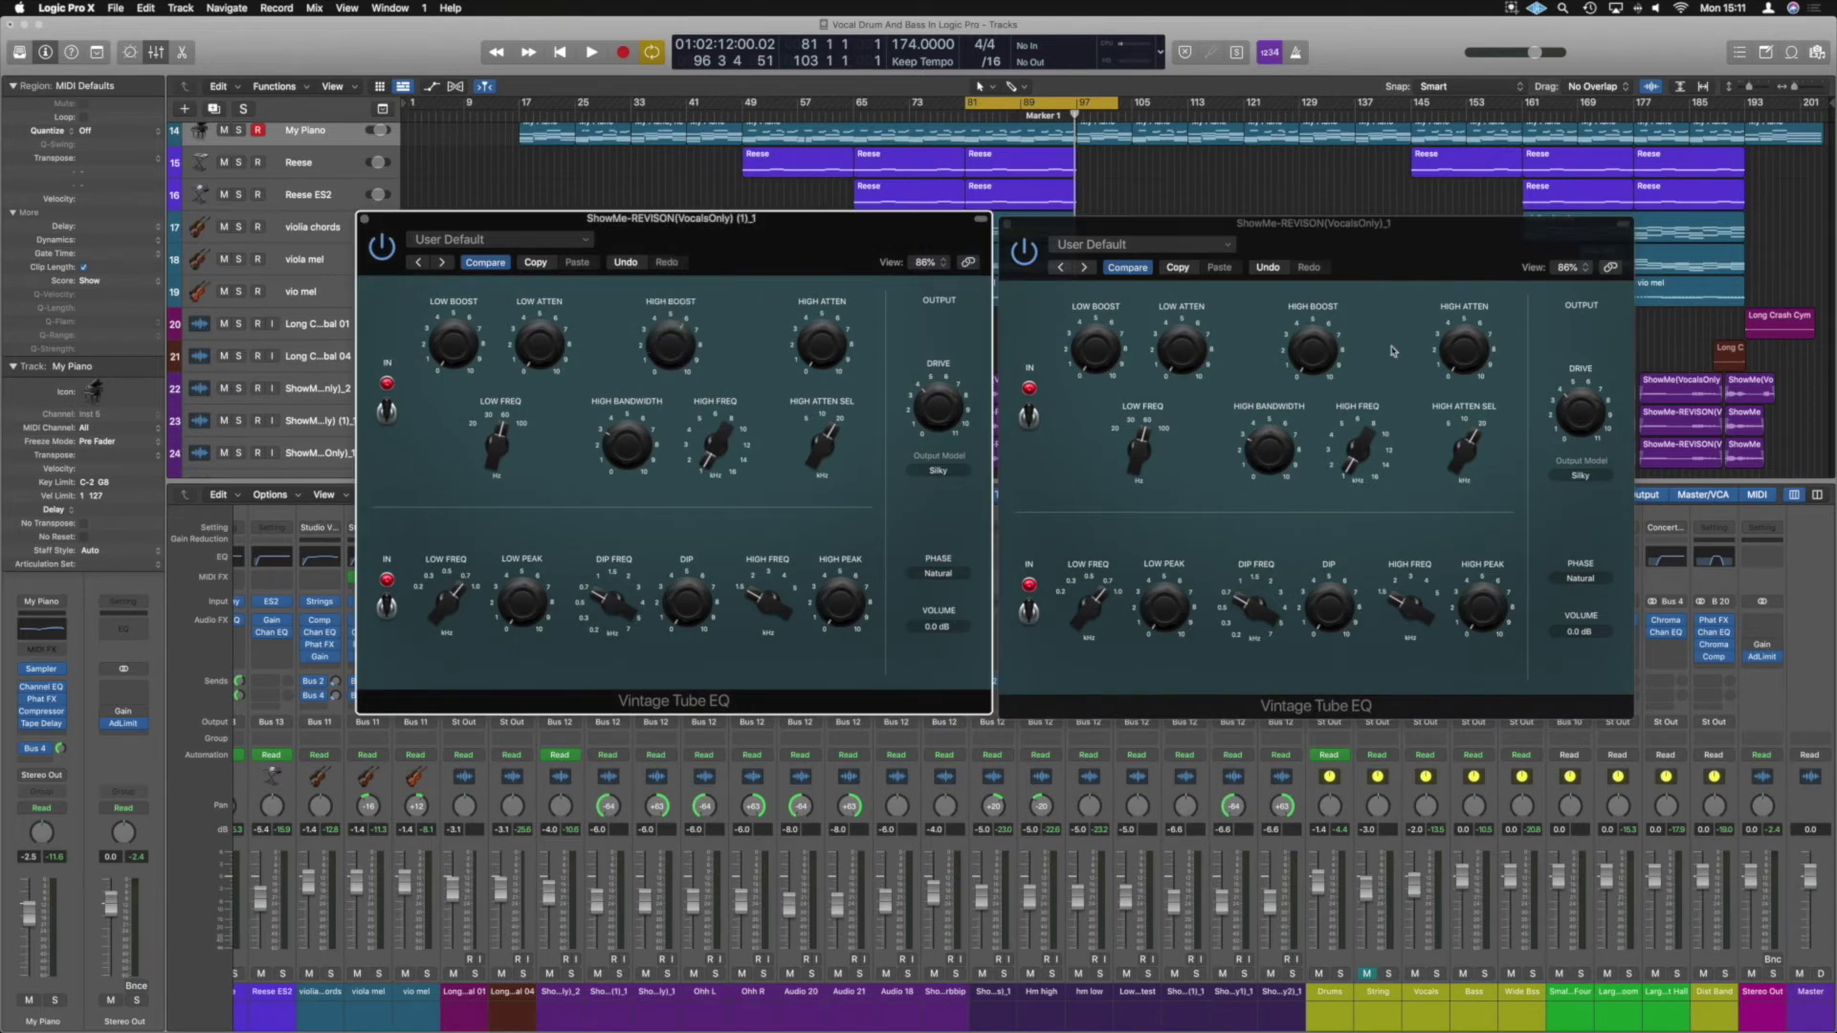
pyautogui.moveTo(1313, 351); pyautogui.dragTo(1311, 253)
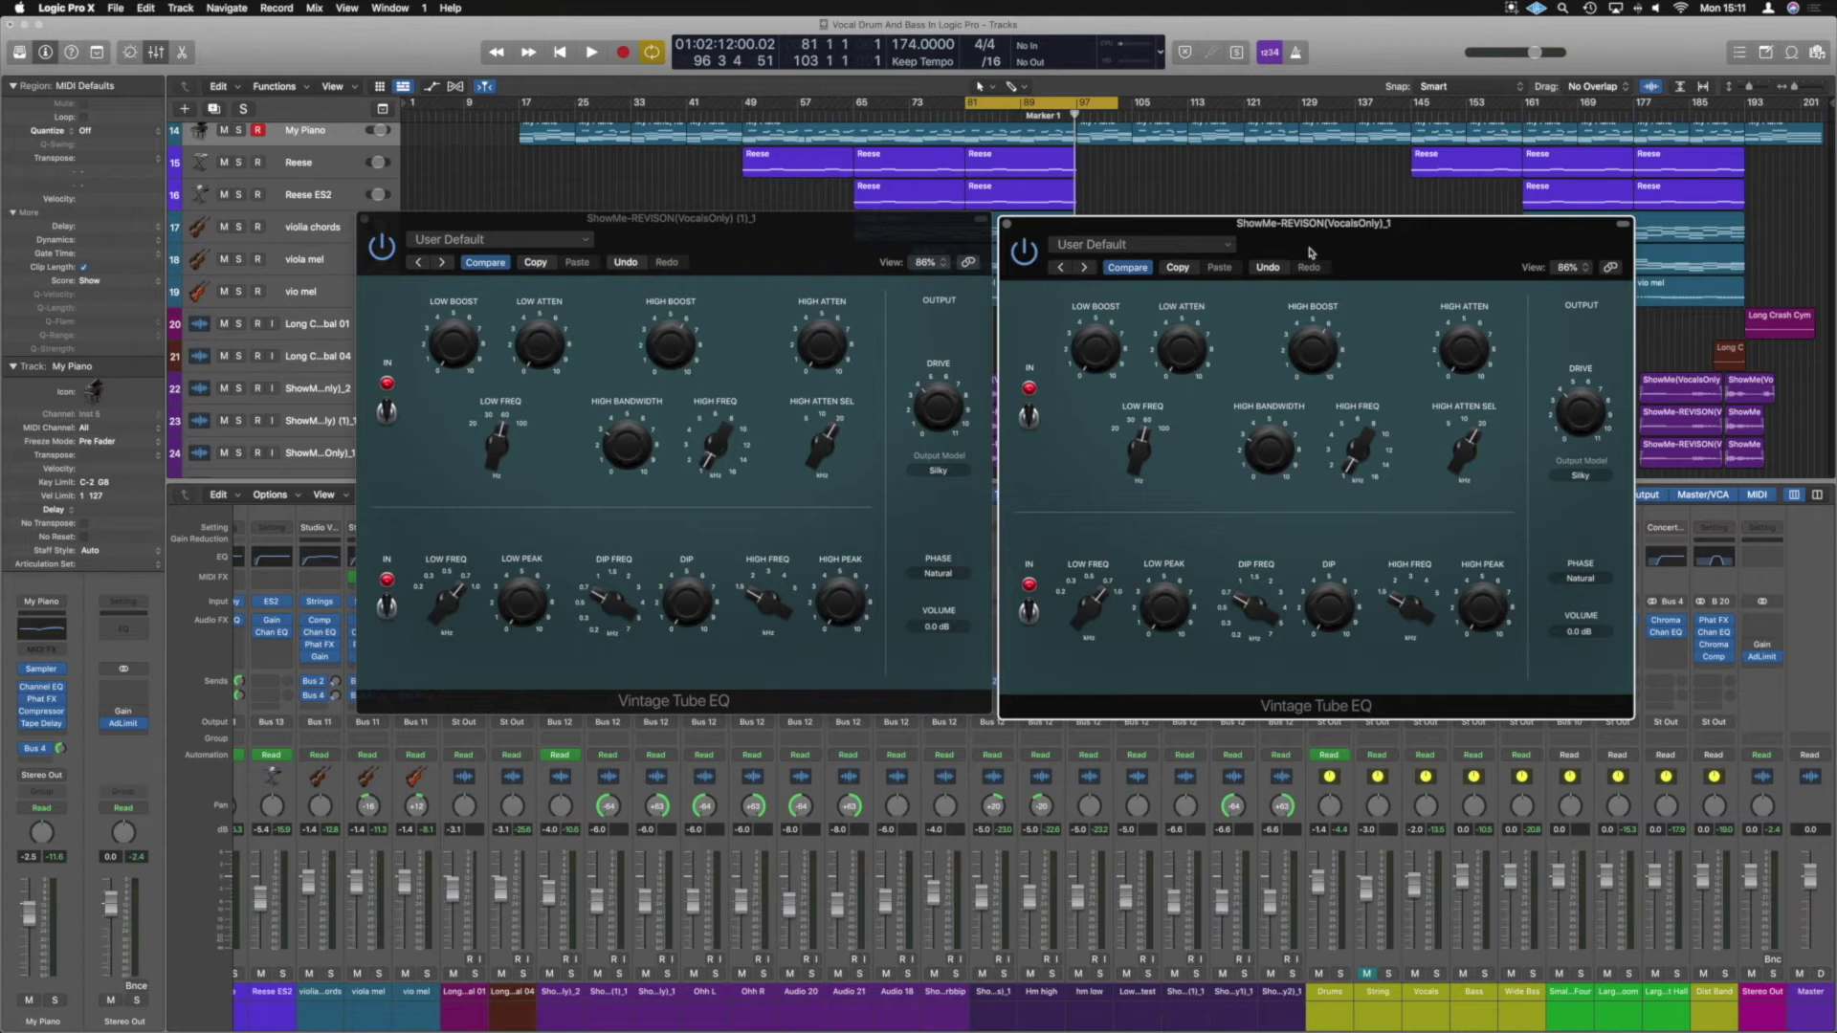
# Step: Play the section to audition the boosted highs on both vocal channels
pyautogui.moveTo(1187, 643)
pyautogui.press('space')
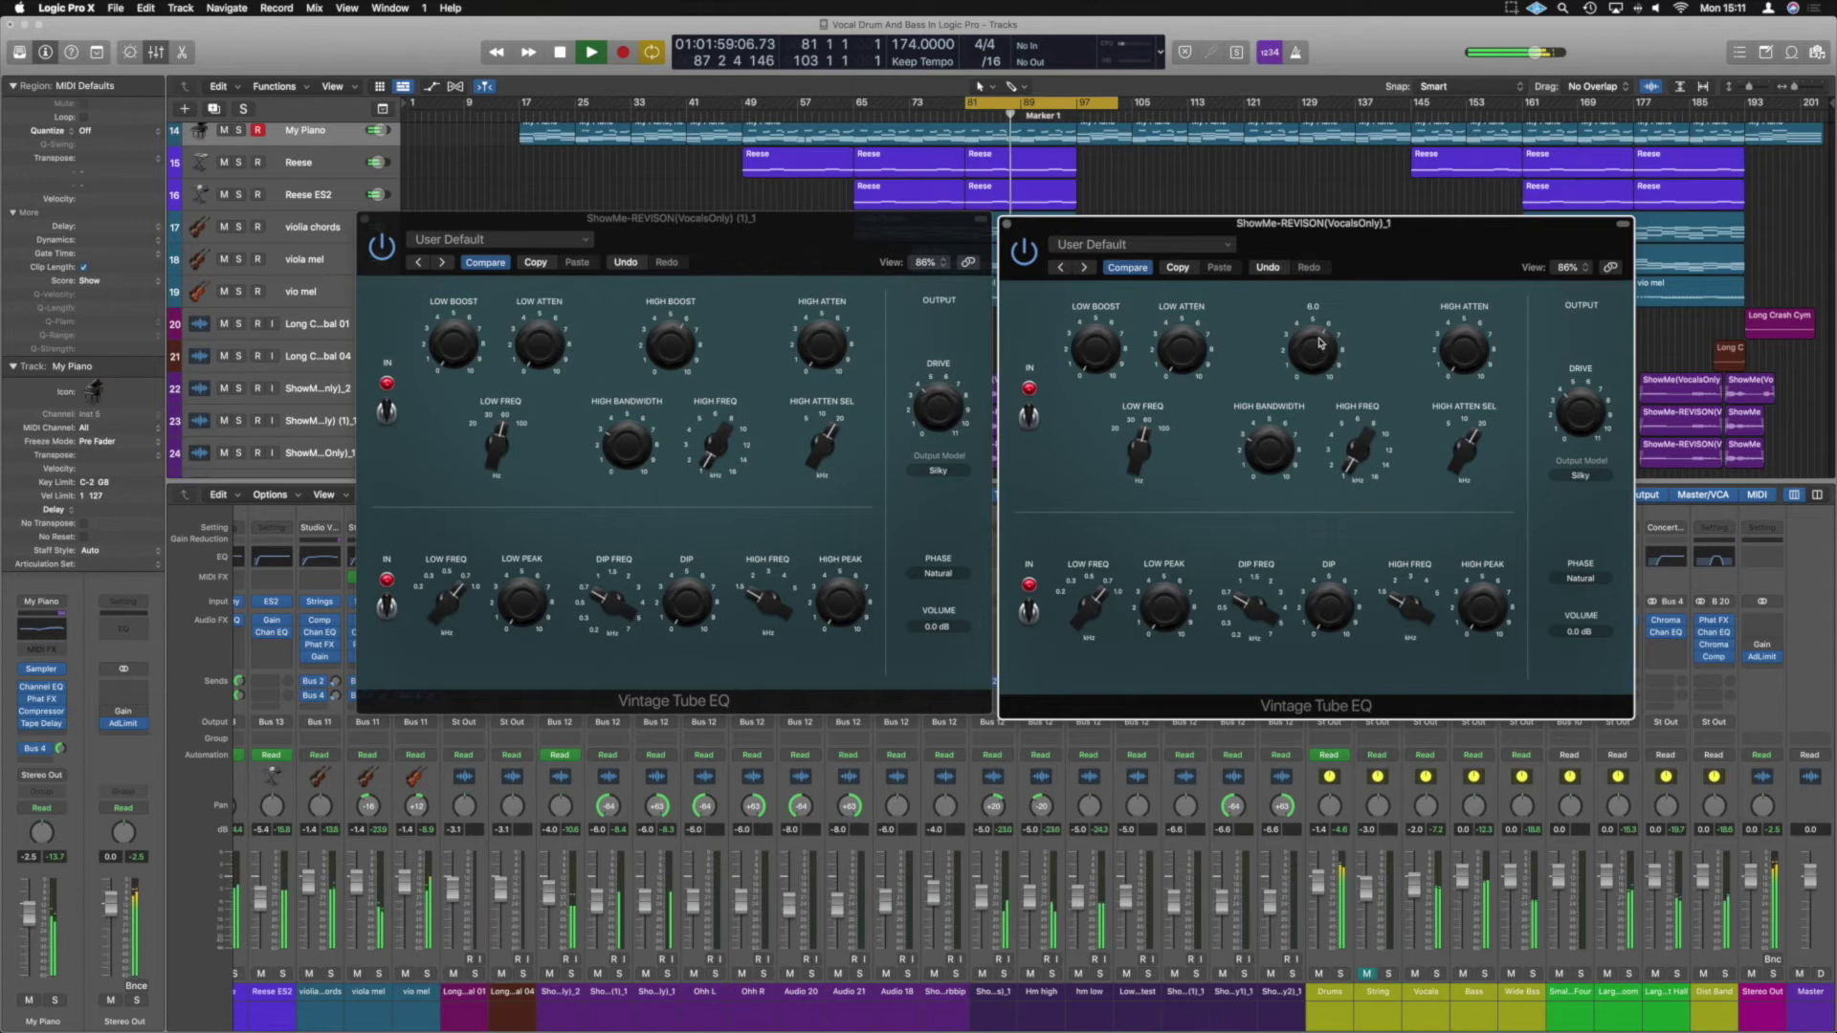
pyautogui.click(675, 343)
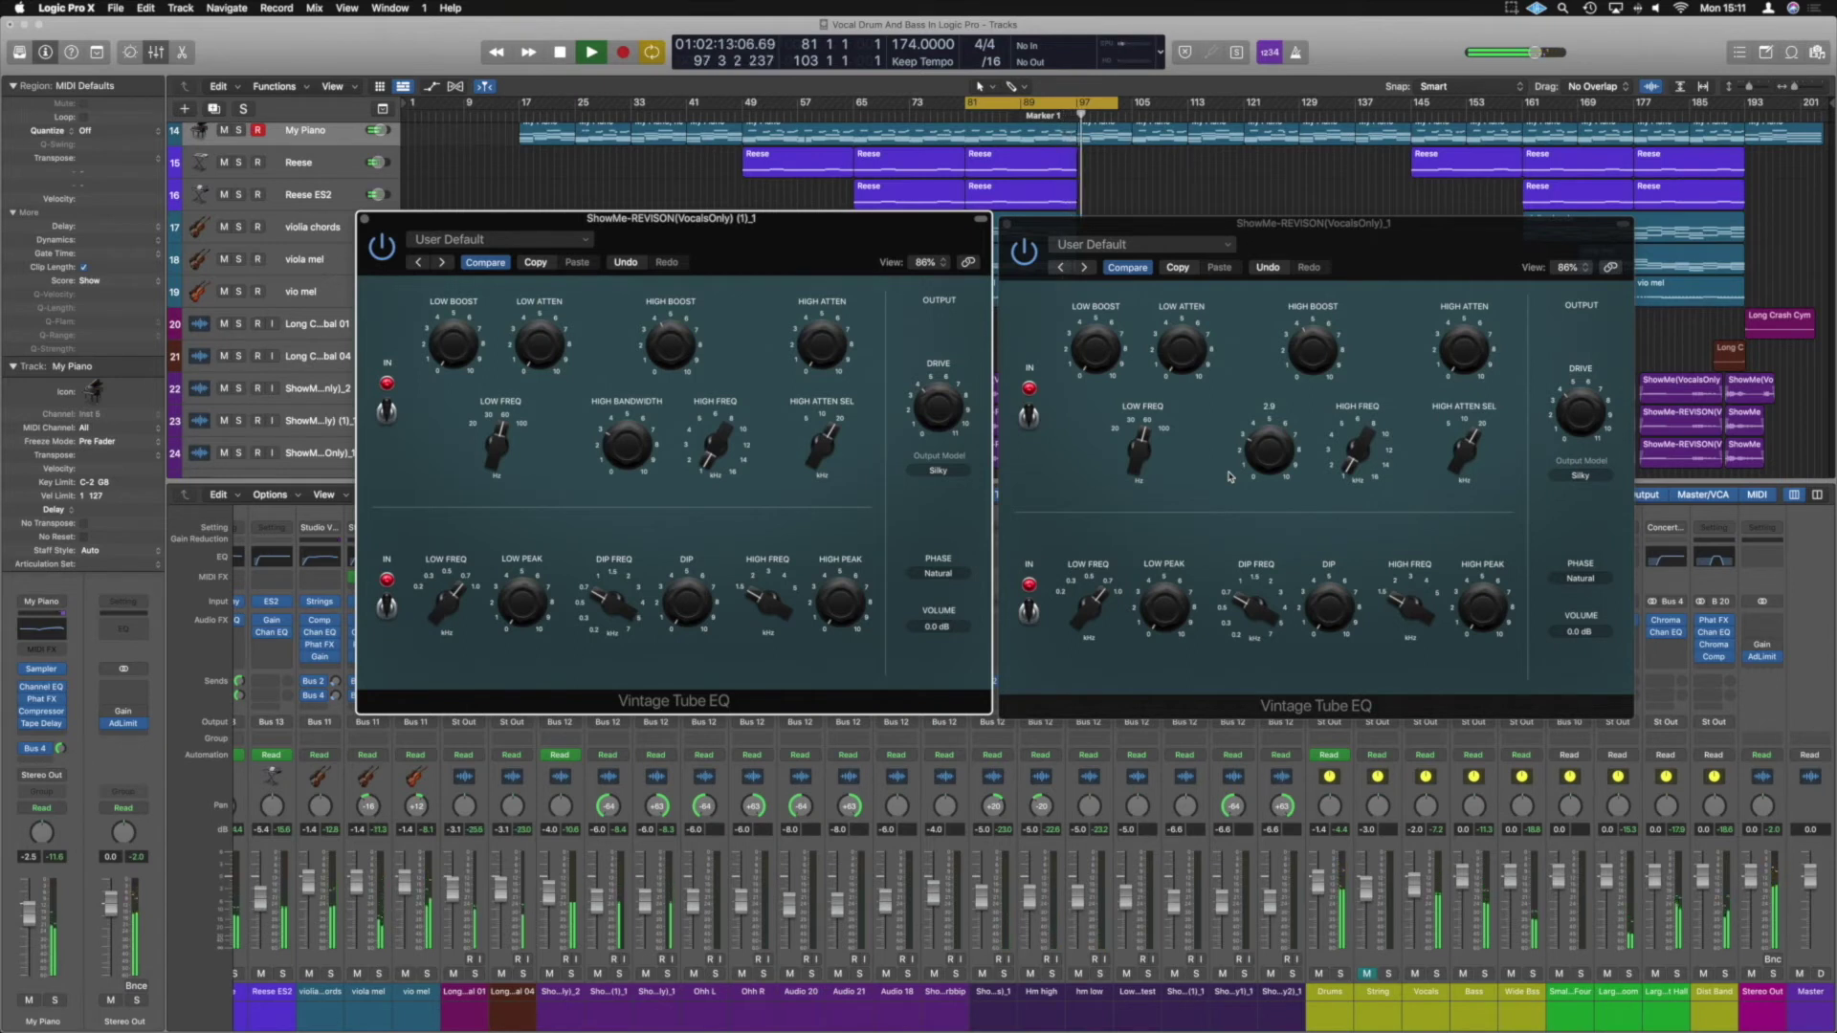
pyautogui.press('space')
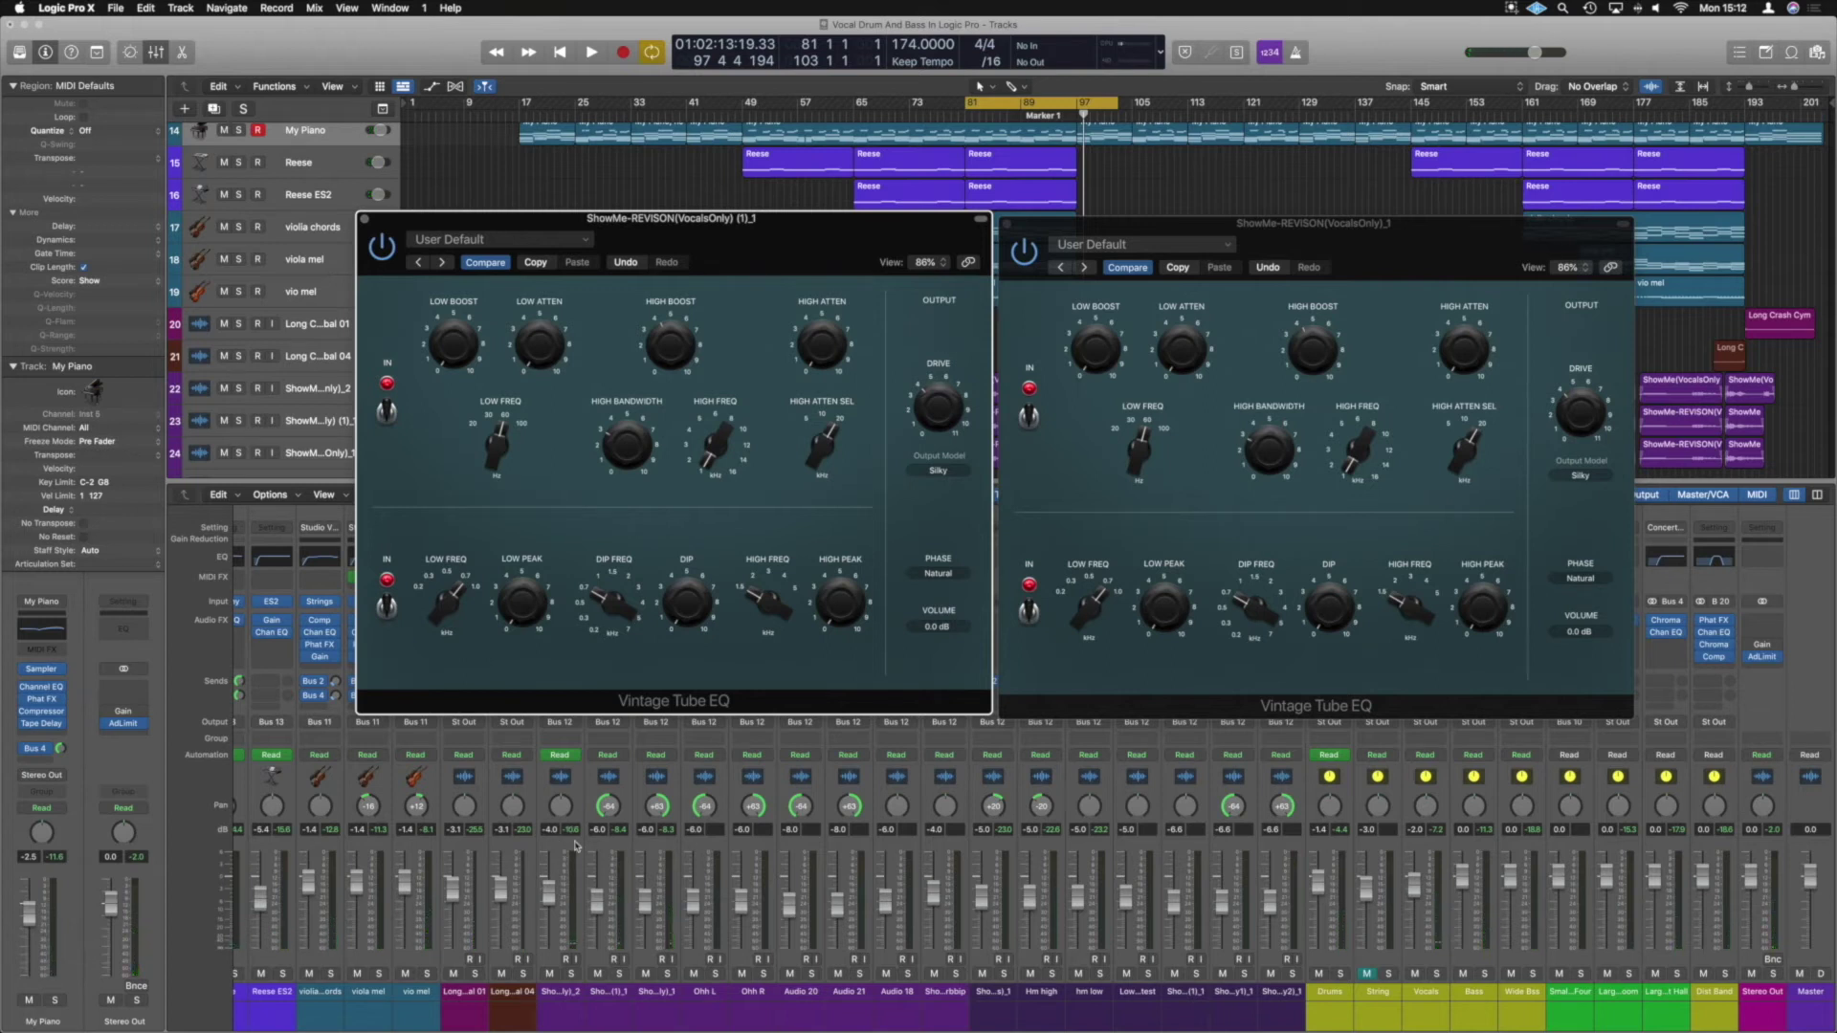
# Step: Solo each EQ'd vocal channel in turn and play it alone
pyautogui.click(571, 974)
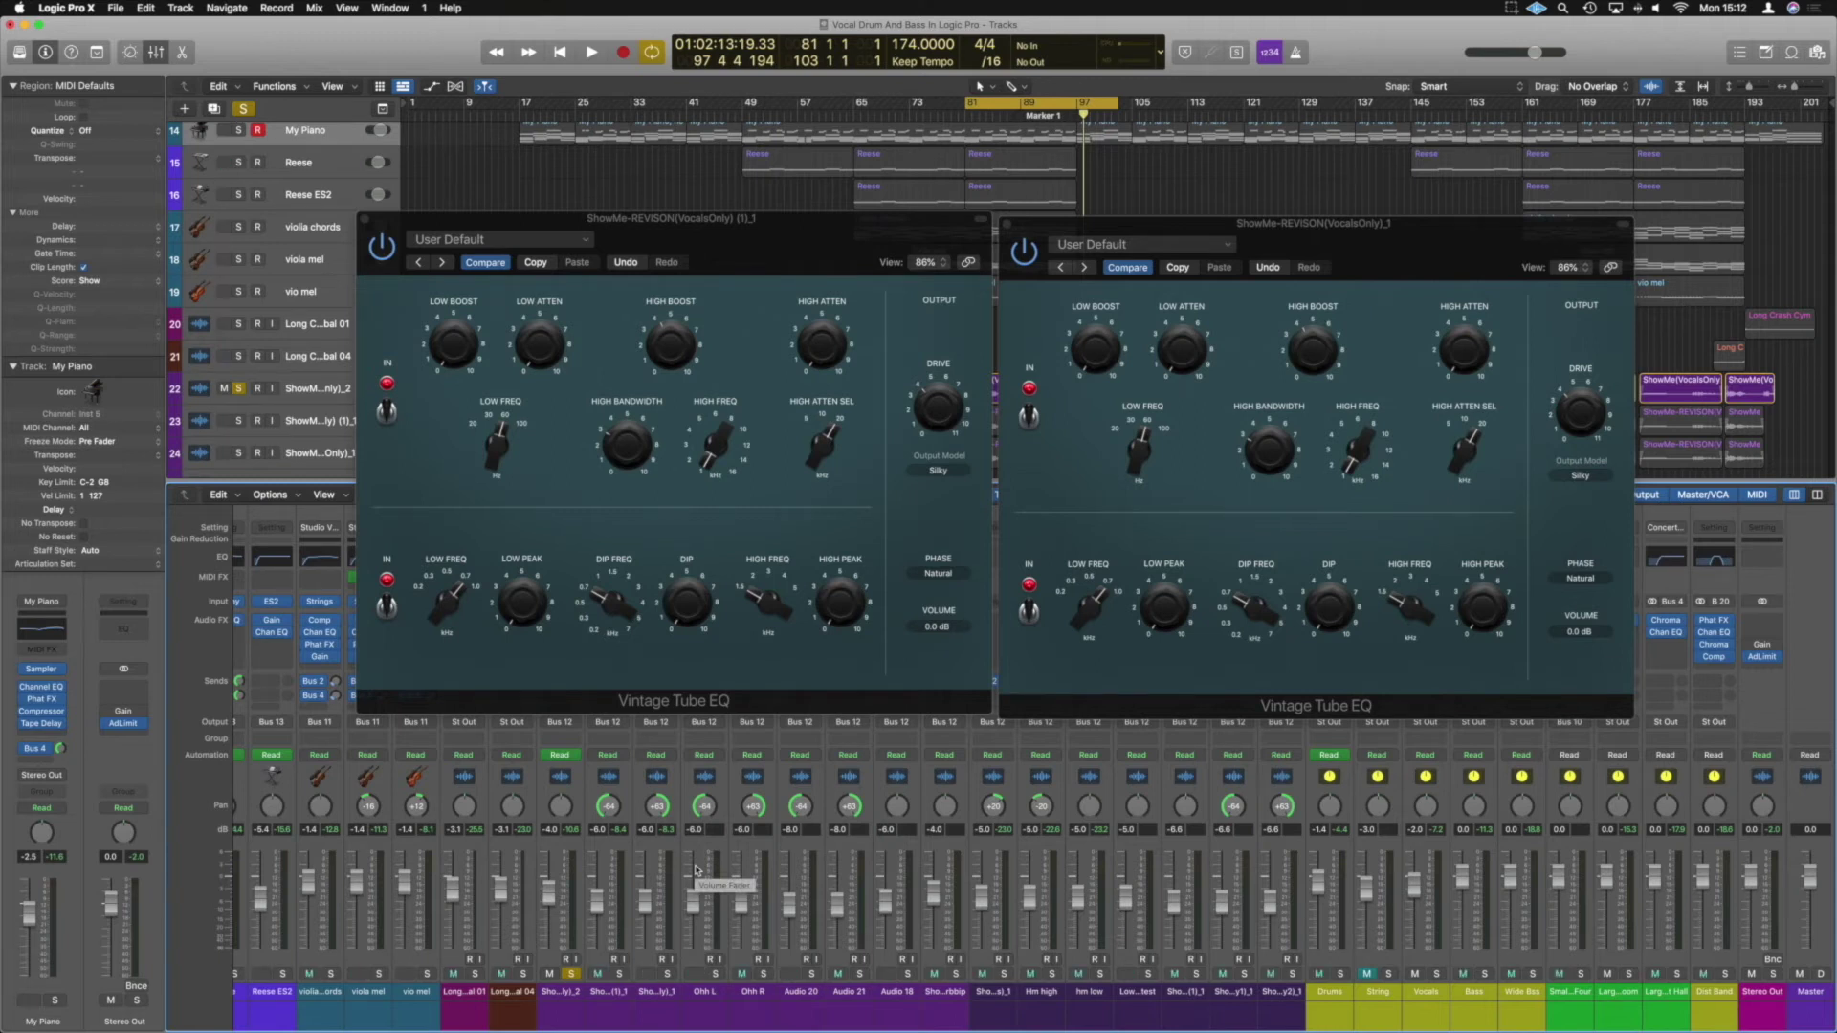
pyautogui.click(574, 974)
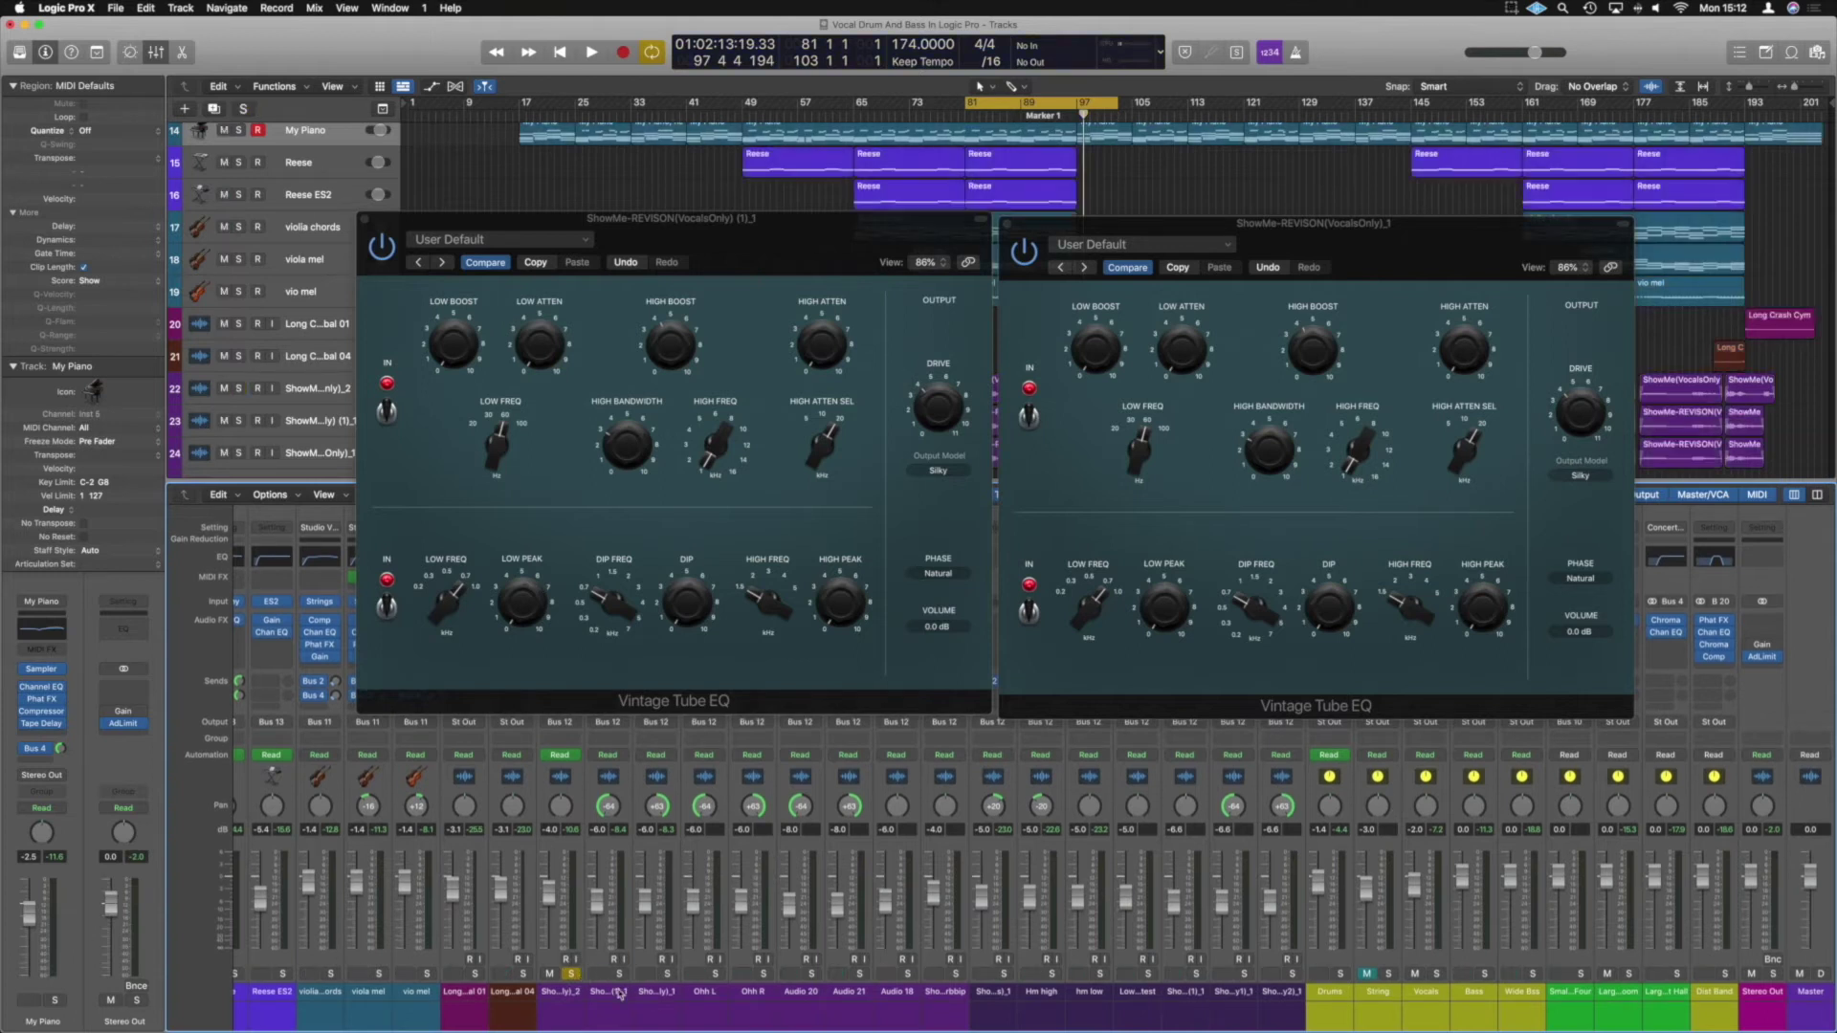
pyautogui.click(668, 974)
pyautogui.press('space')
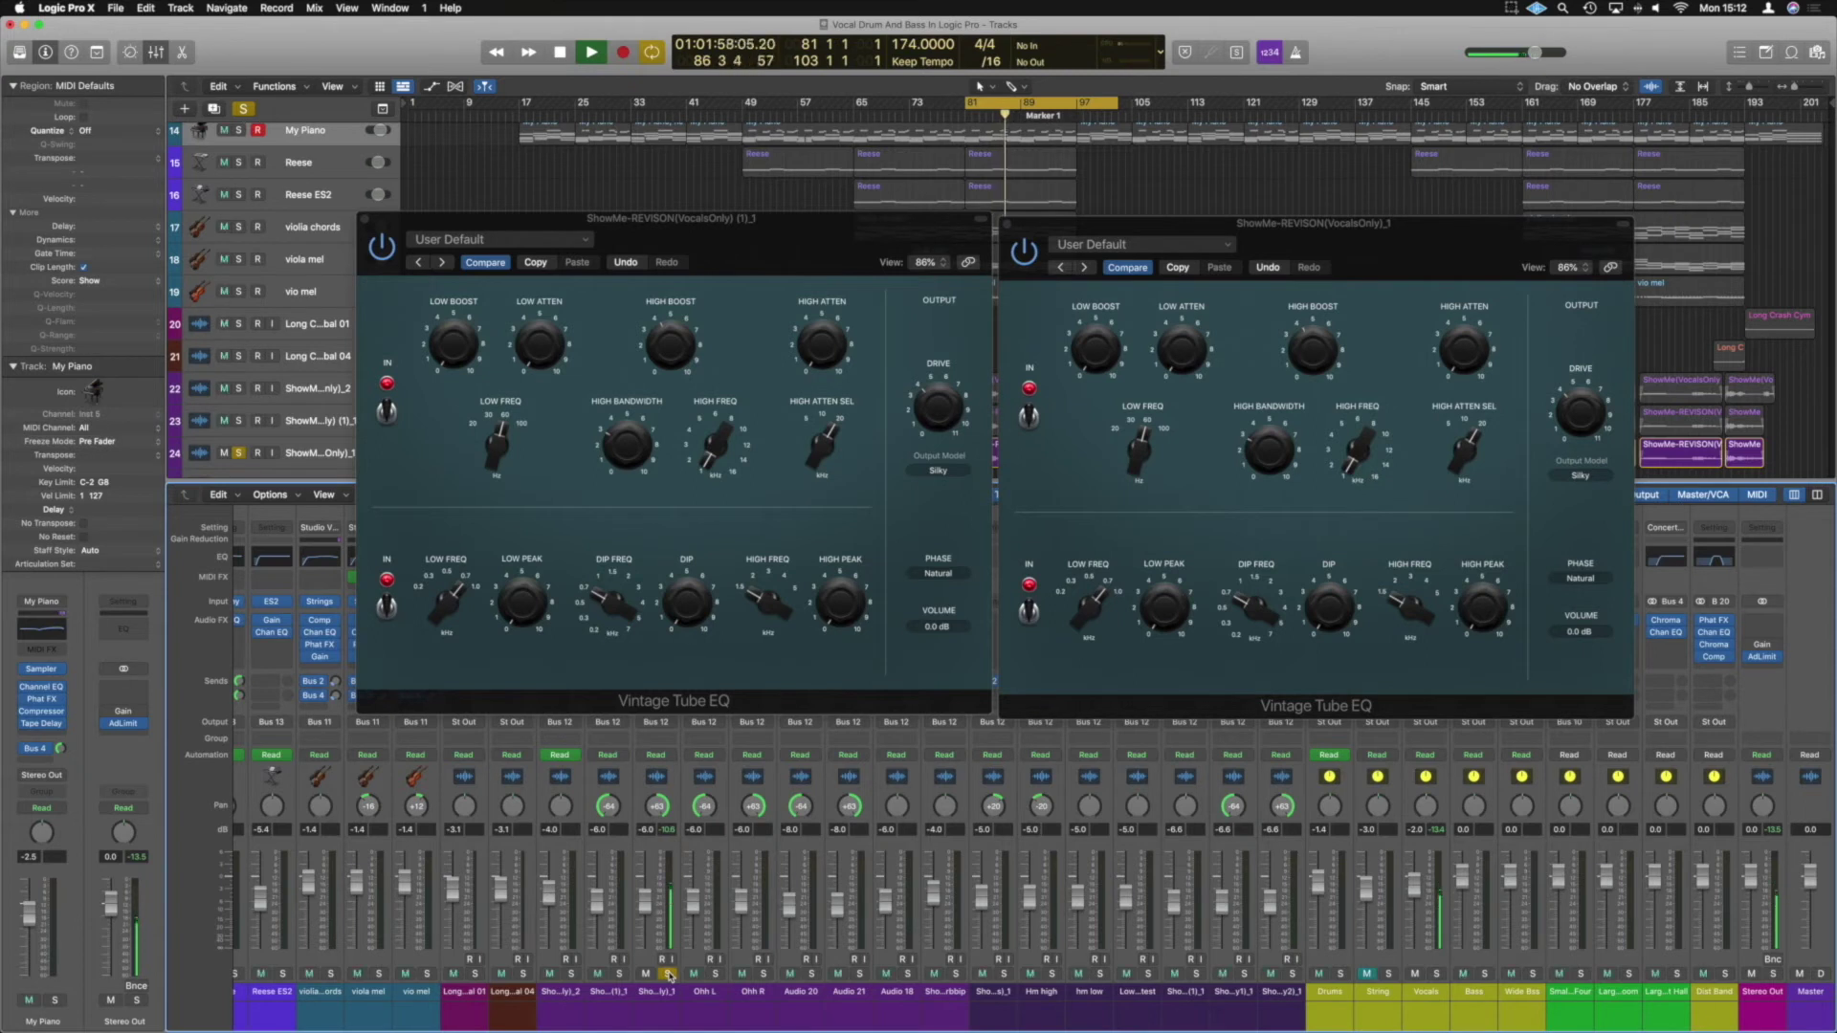
pyautogui.press('space')
pyautogui.click(669, 974)
pyautogui.click(571, 975)
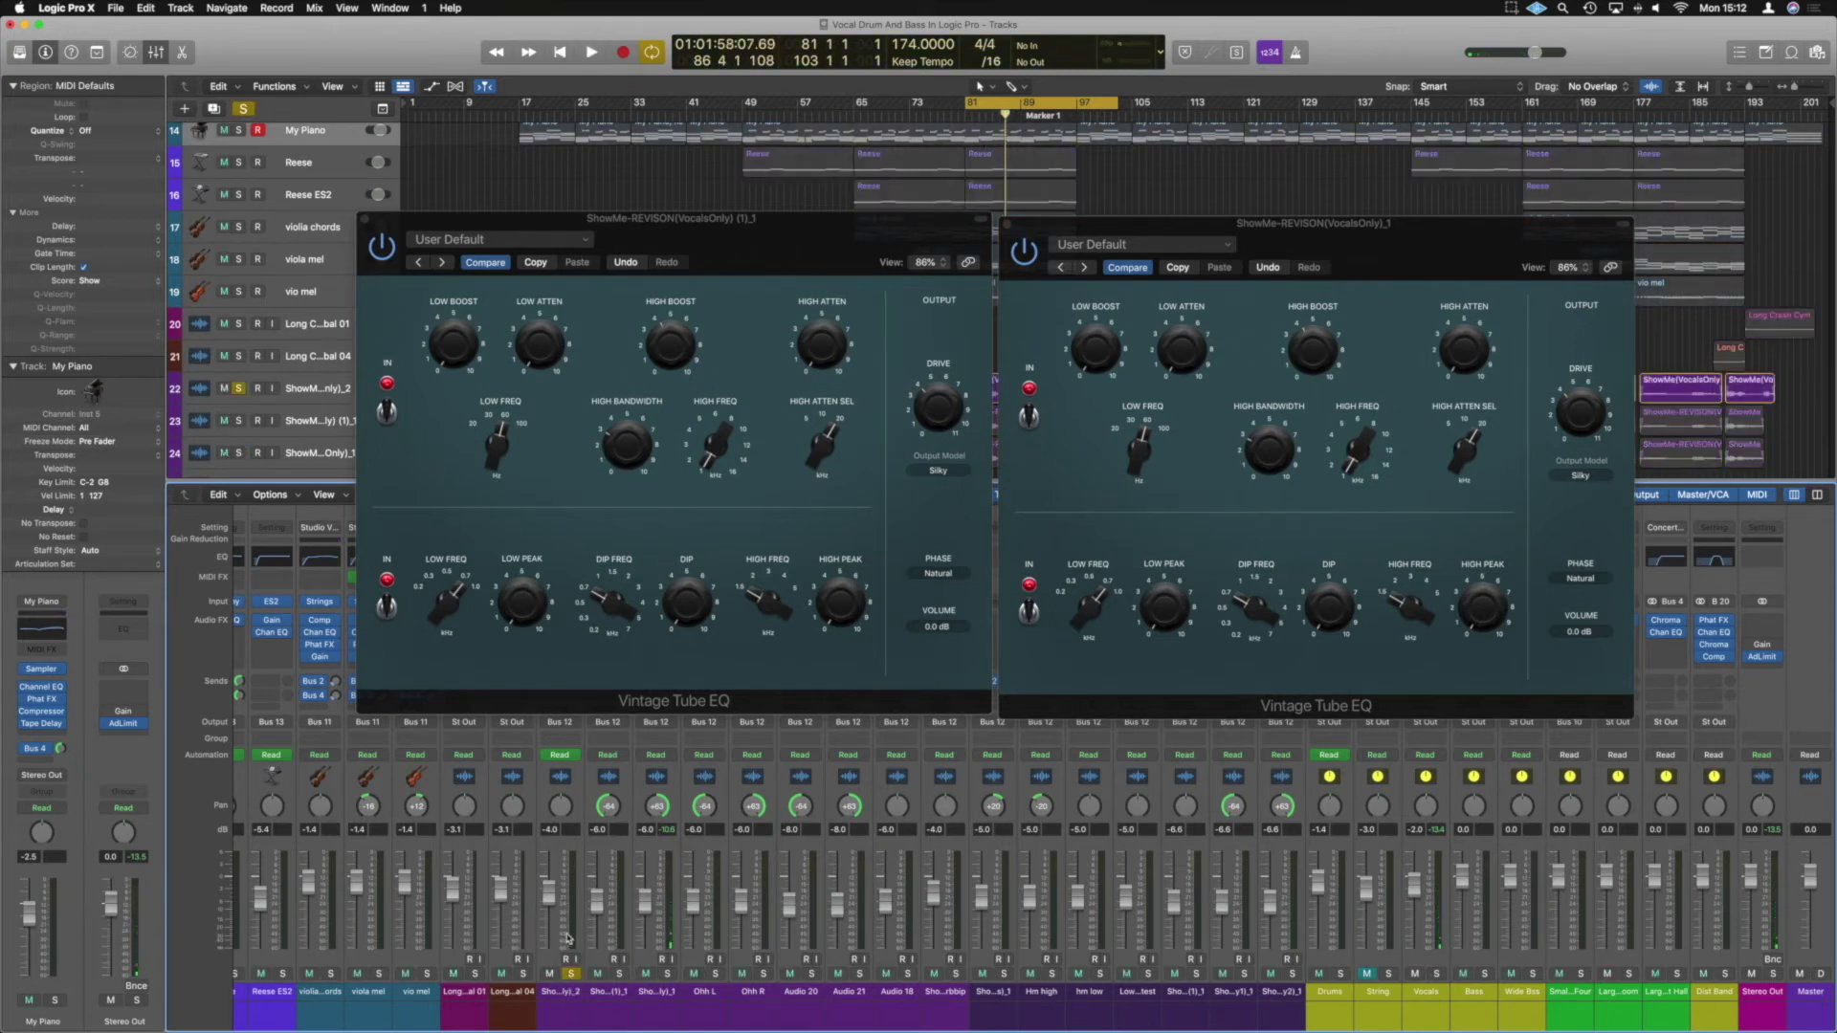
pyautogui.press('space')
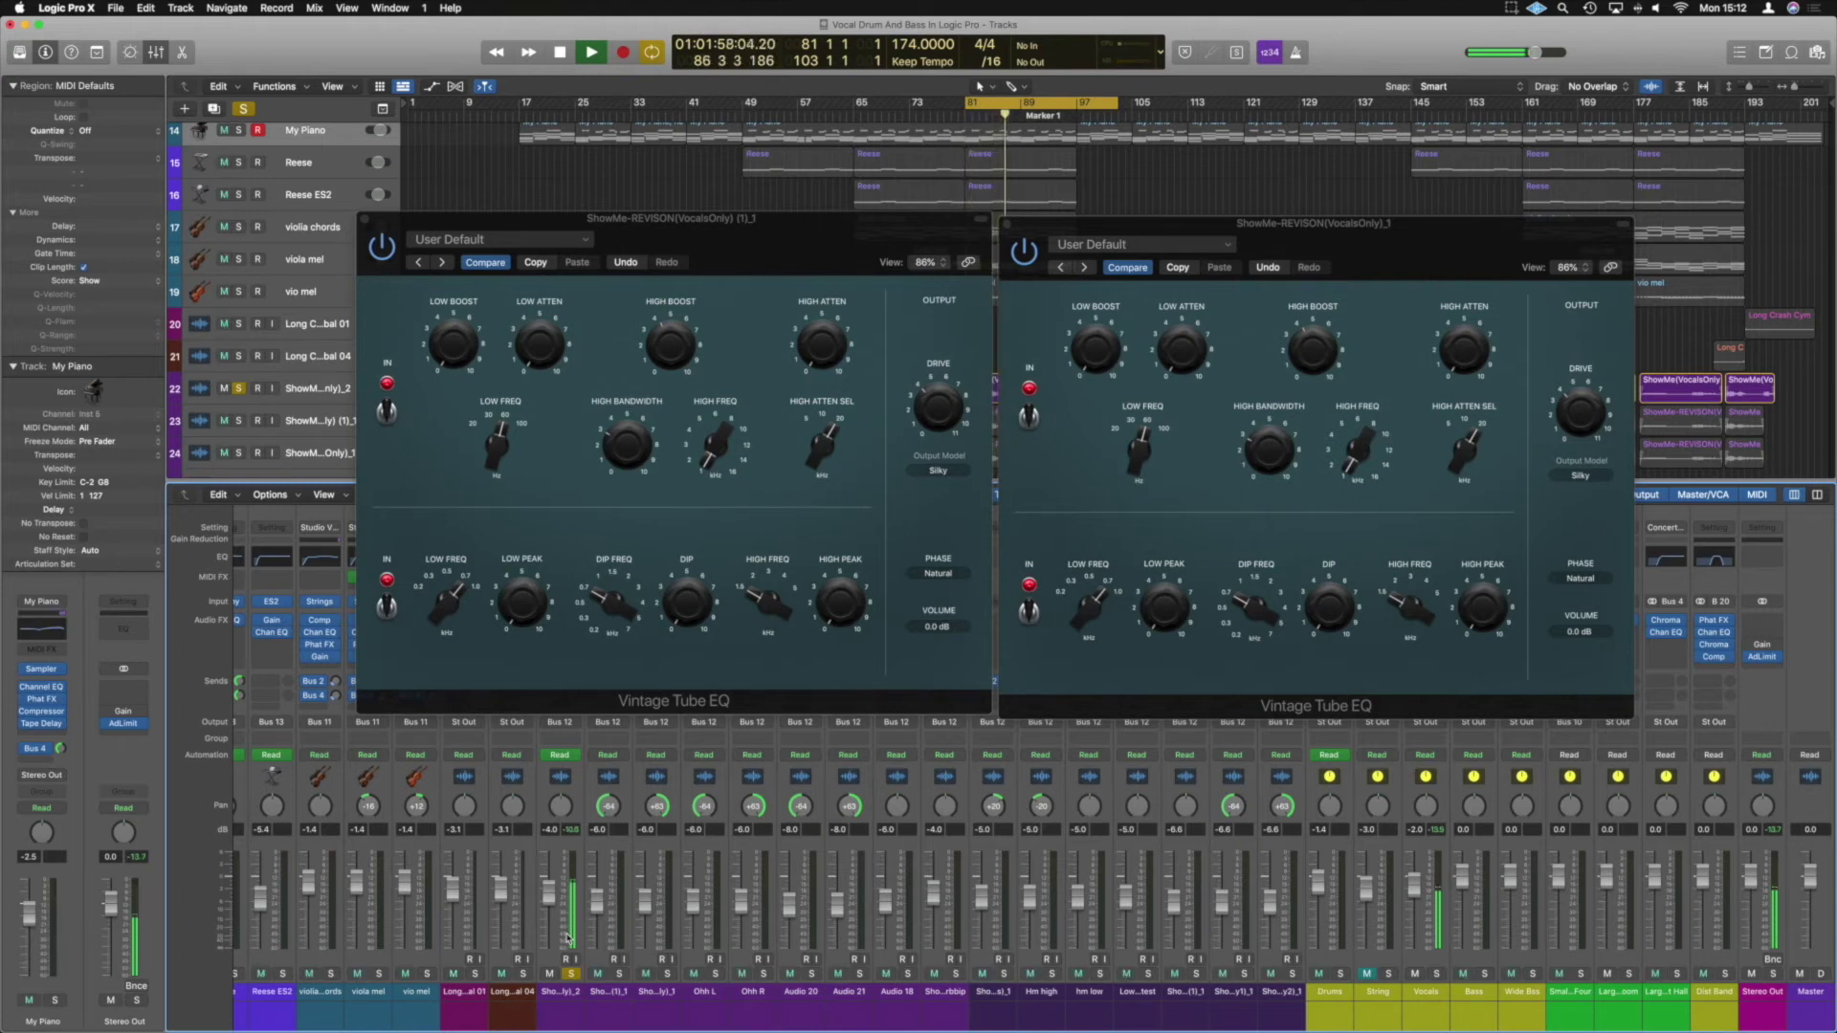
pyautogui.press('space')
# Step: Solo three vocal channels together, play them, and close the first Tube EQ
pyautogui.click(620, 975)
pyautogui.click(668, 974)
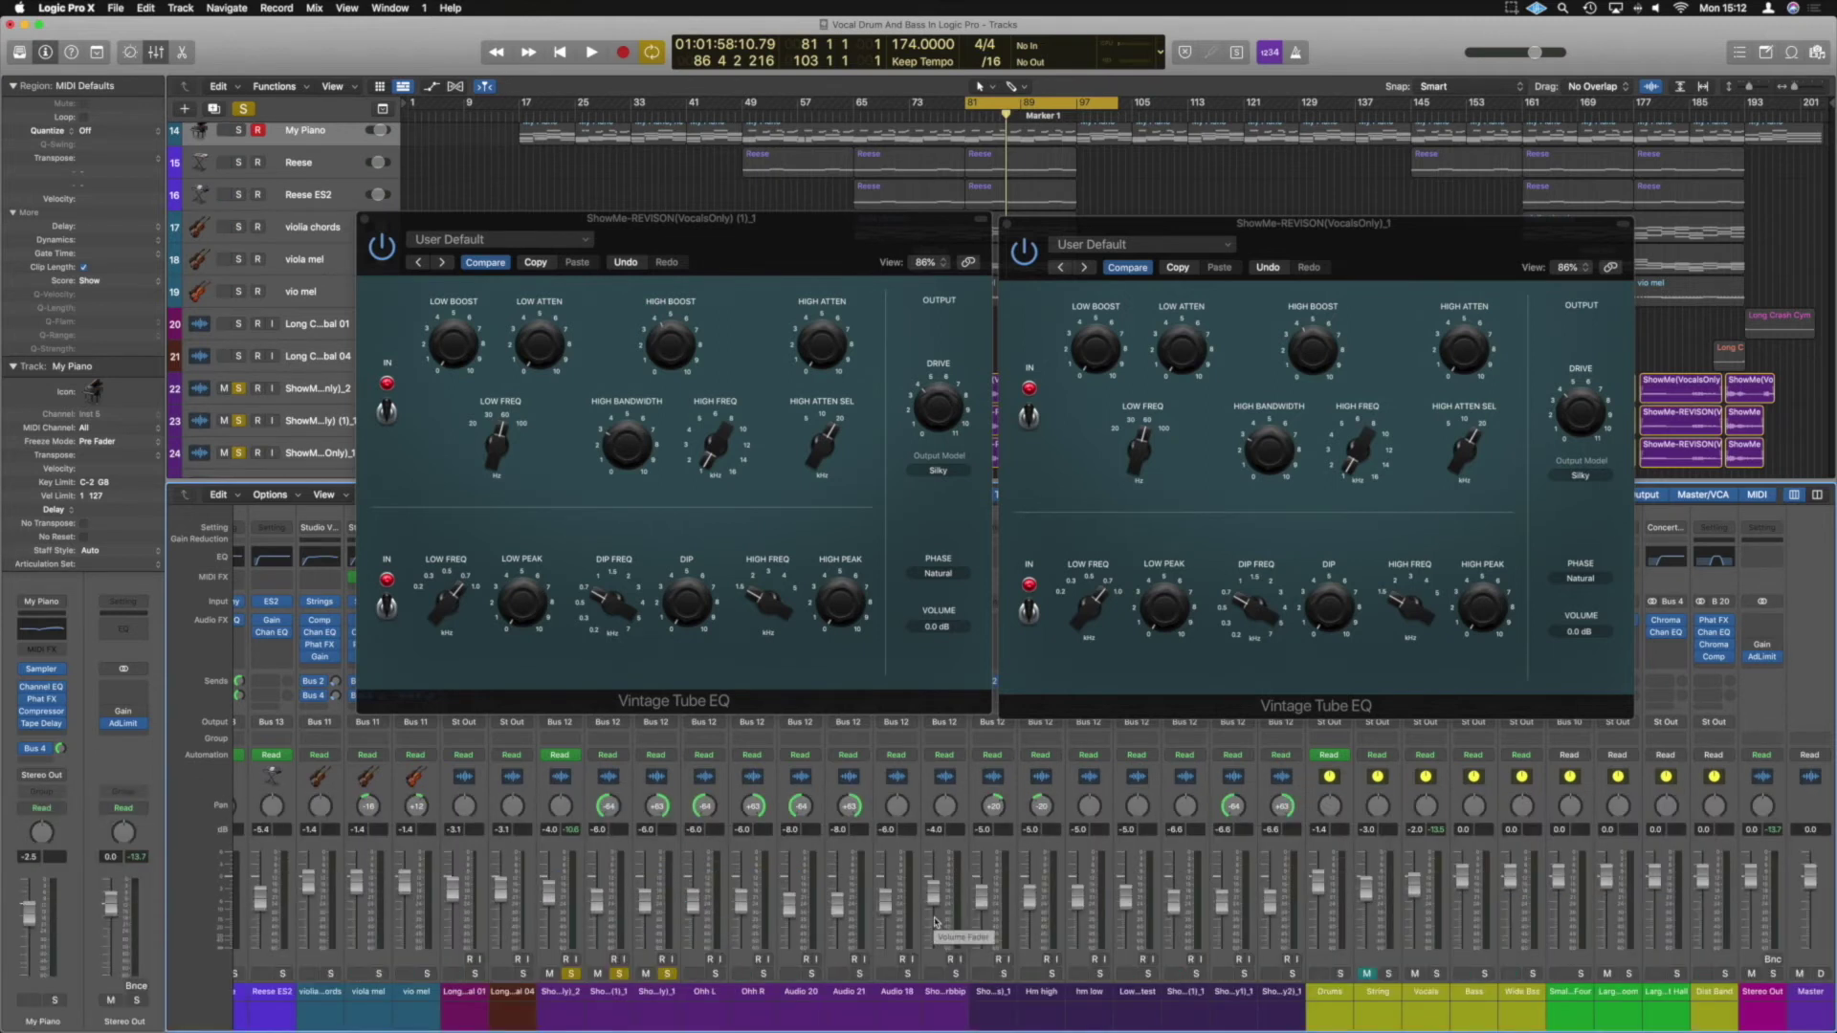
pyautogui.press('space')
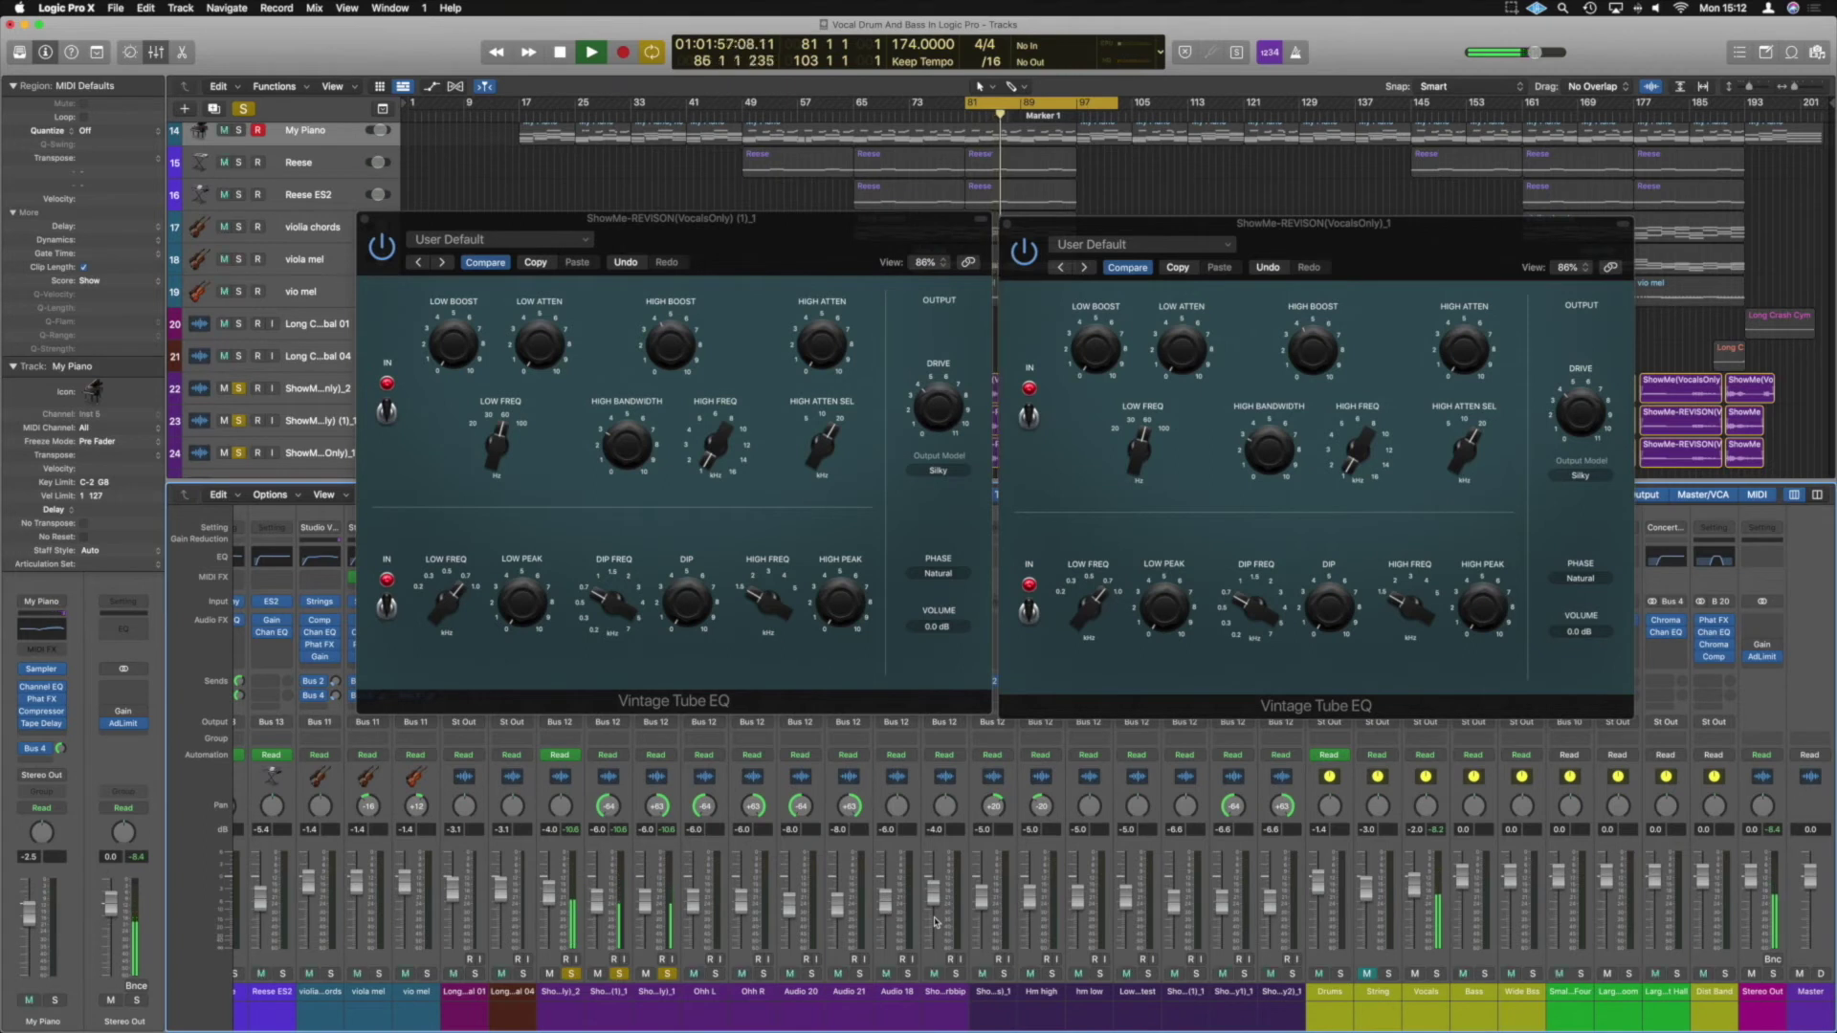
pyautogui.press('space')
pyautogui.click(364, 219)
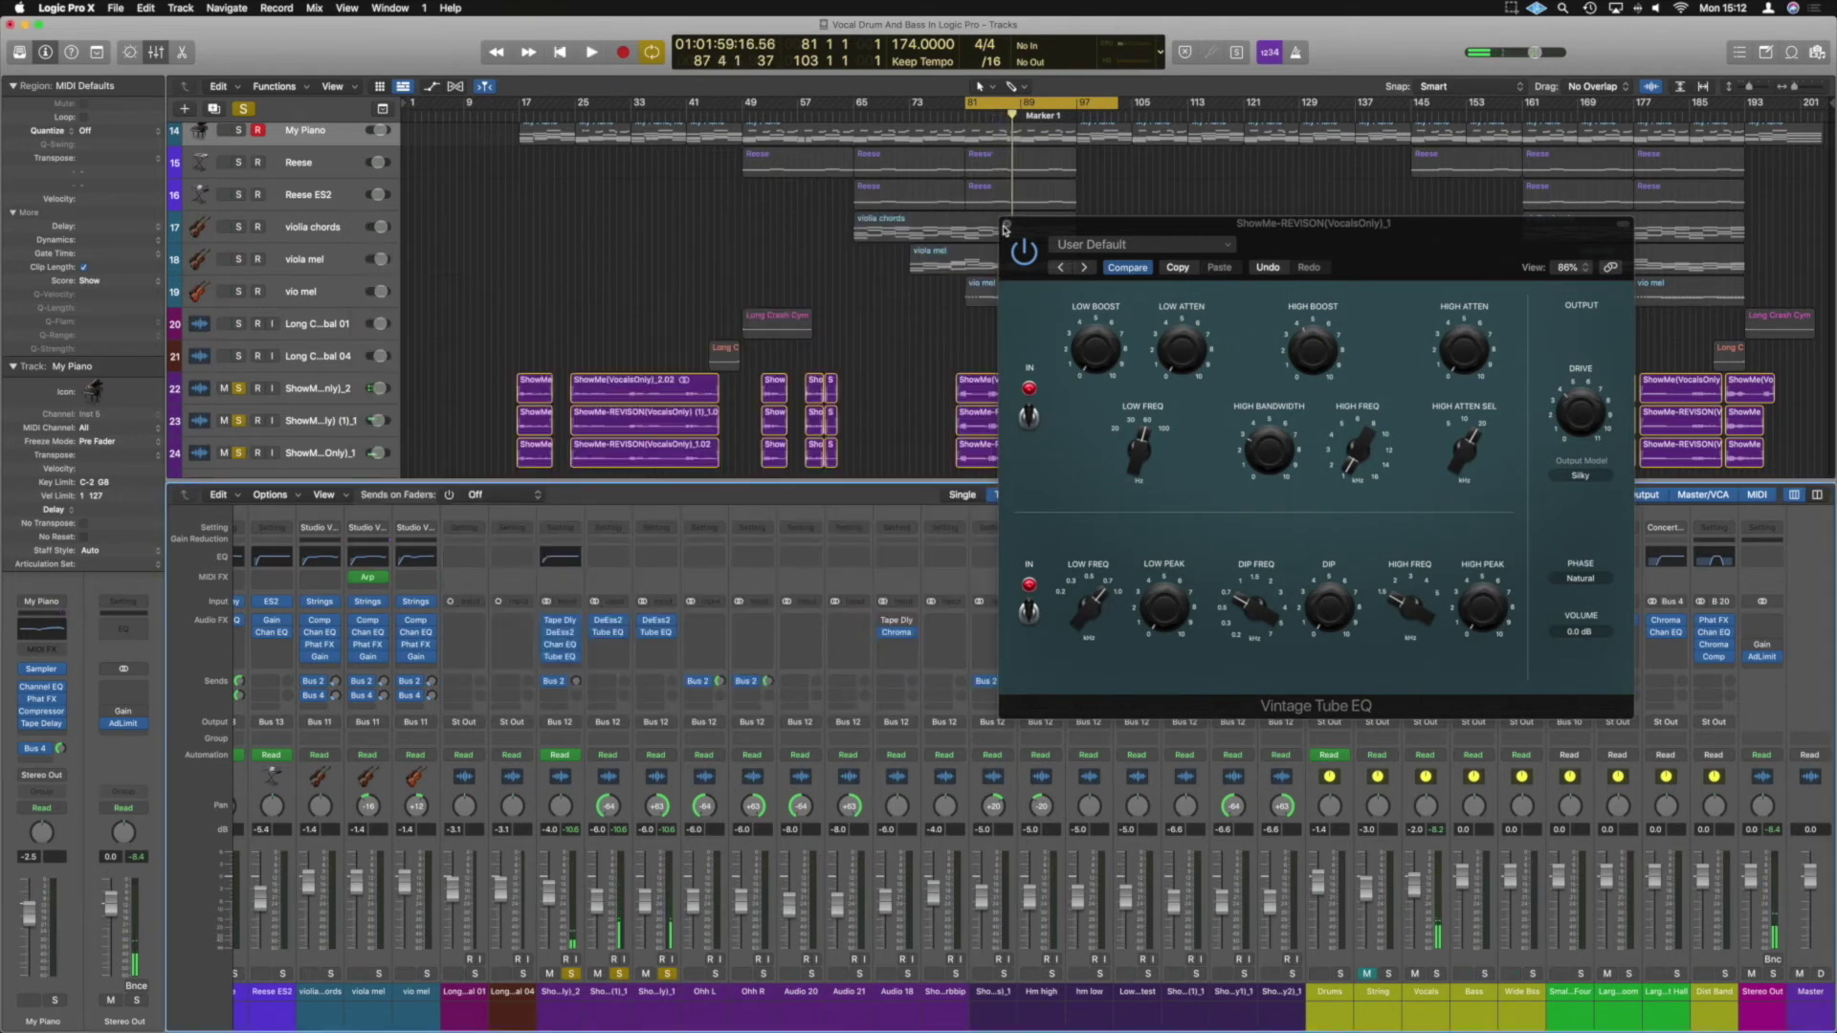
# Step: Close the second Tube EQ and solo track 31, Hm high and hm low
pyautogui.click(1005, 225)
pyautogui.scroll(-5, 884, 358)
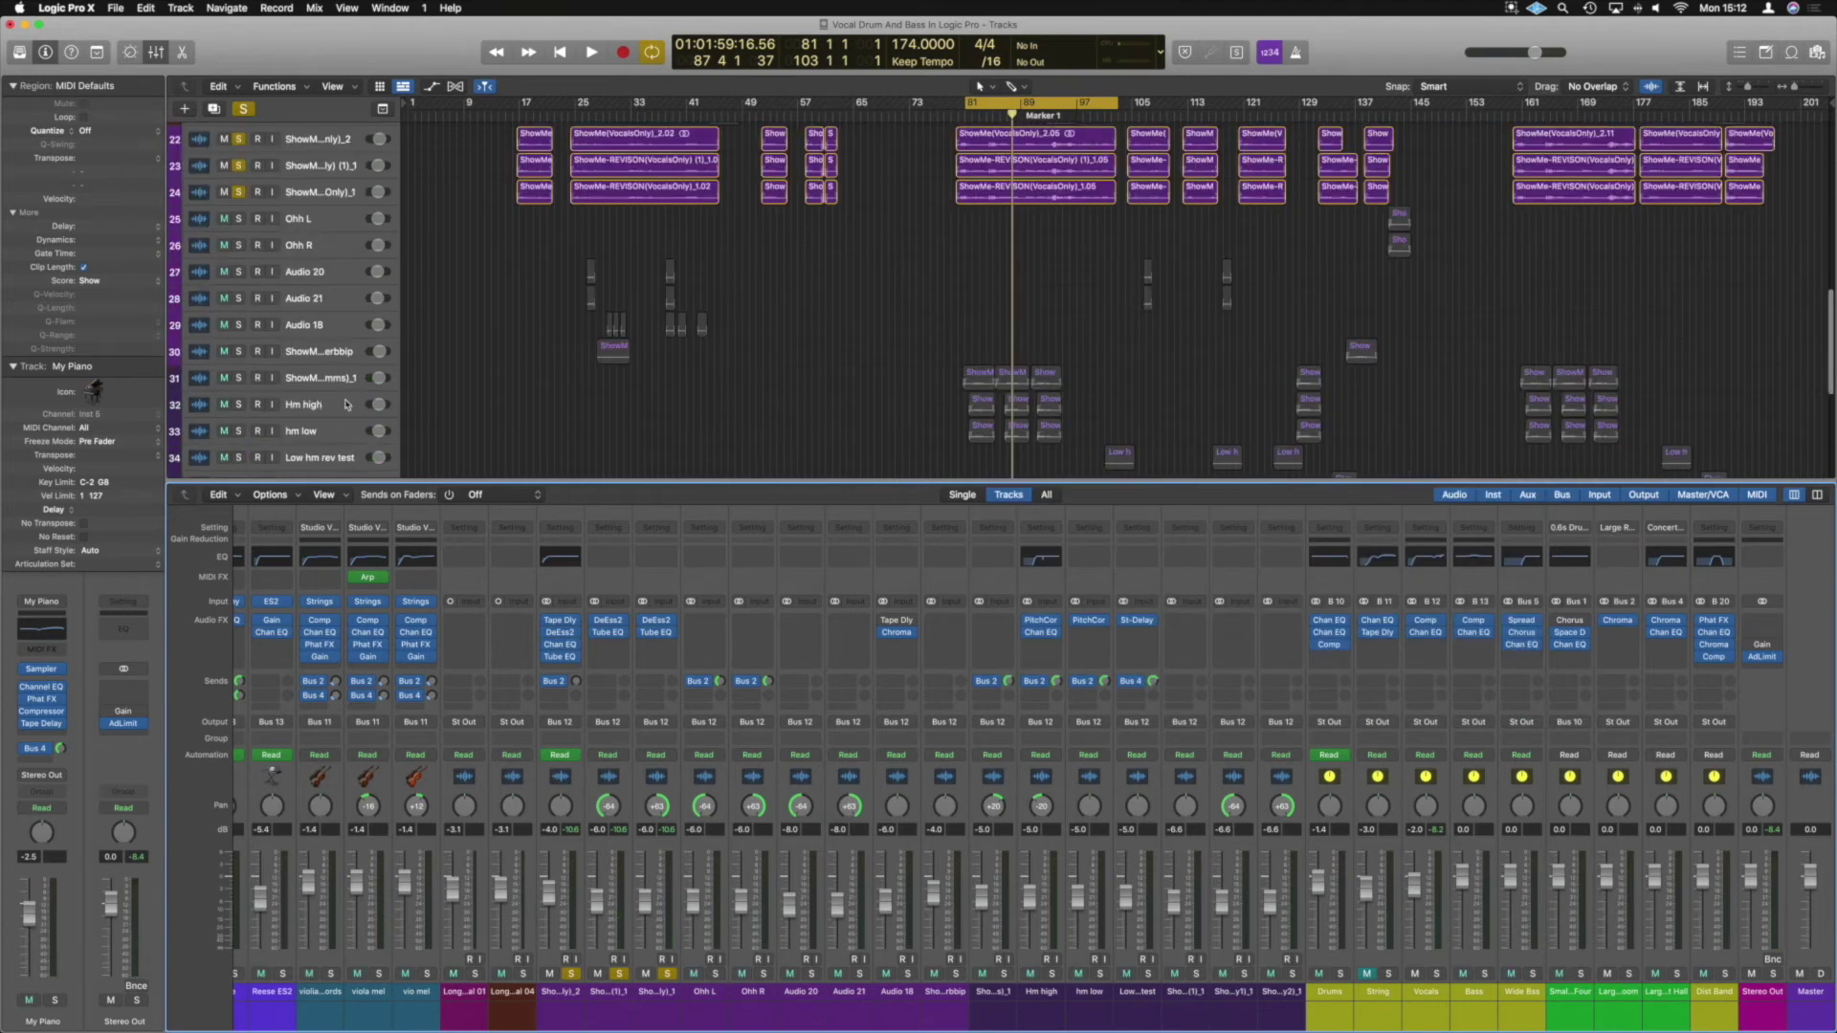
pyautogui.click(339, 405)
pyautogui.click(343, 387)
pyautogui.moveTo(239, 378); pyautogui.dragTo(242, 461)
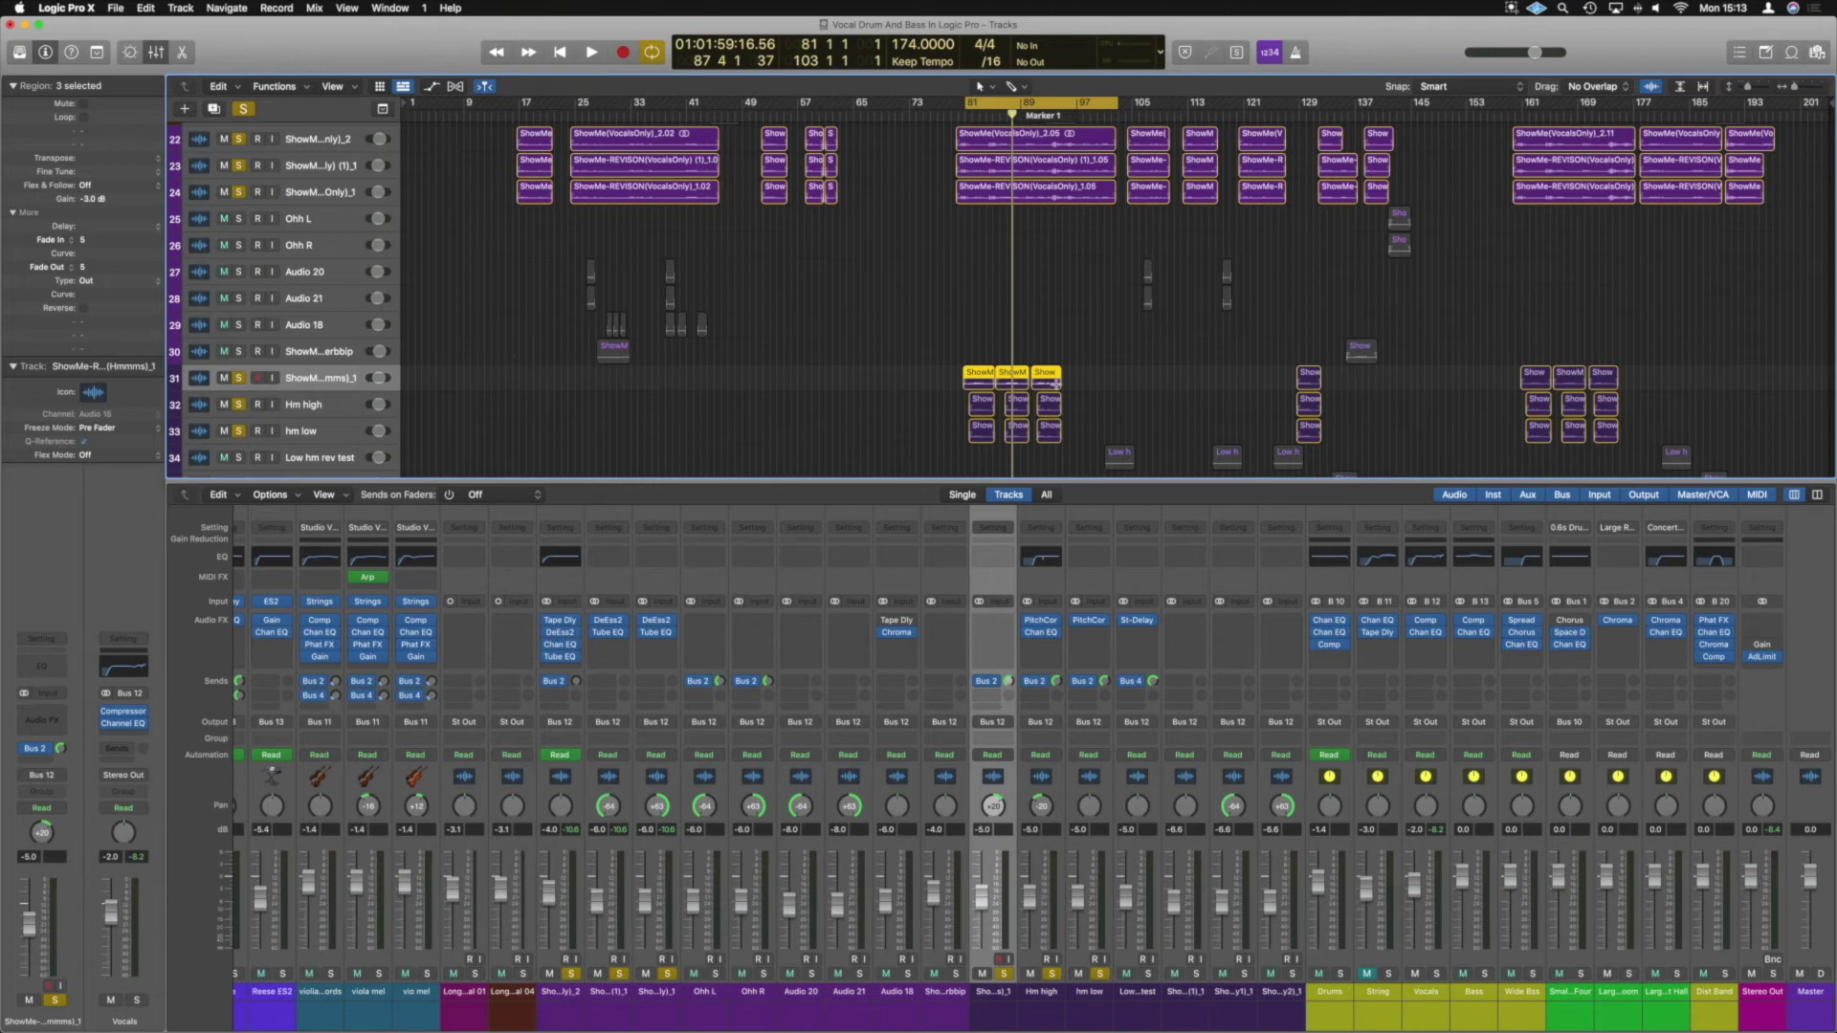
pyautogui.click(952, 377)
pyautogui.scroll(-1, 952, 377)
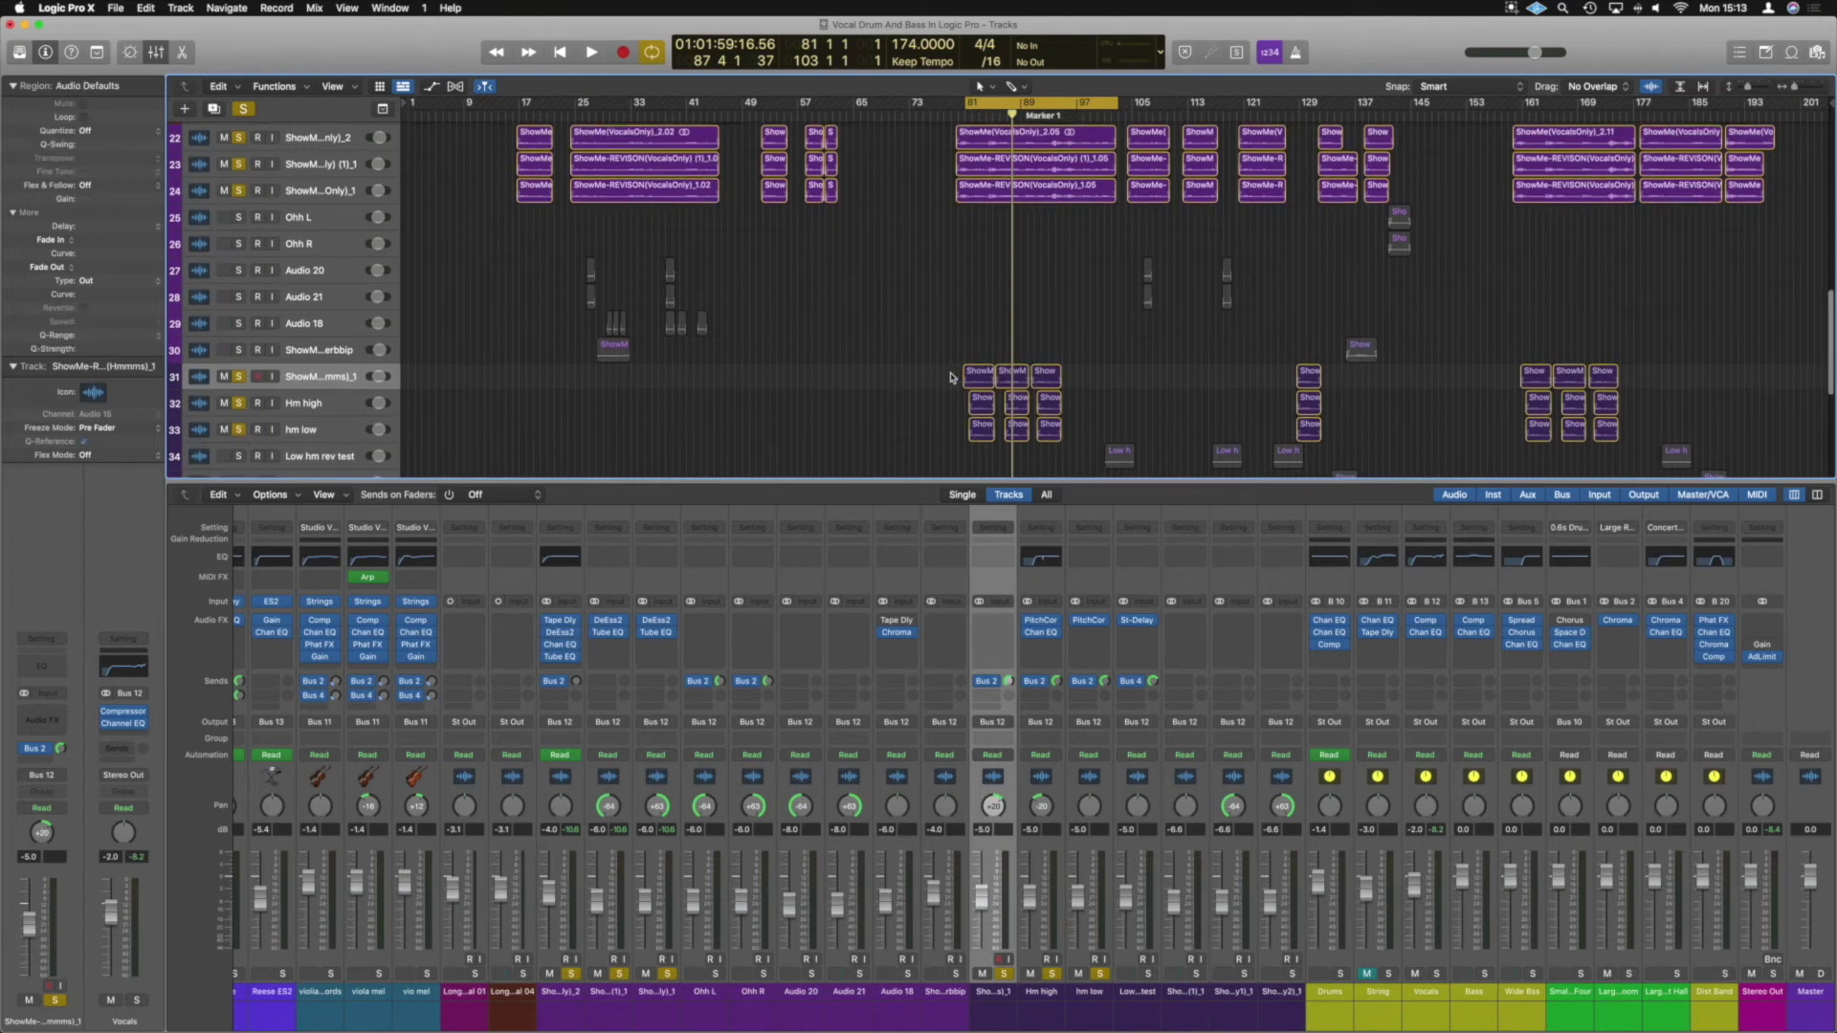
# Step: Play the harmonies while taking solo off vocal tracks 22, 23 and 24
pyautogui.press('space')
pyautogui.click(239, 138)
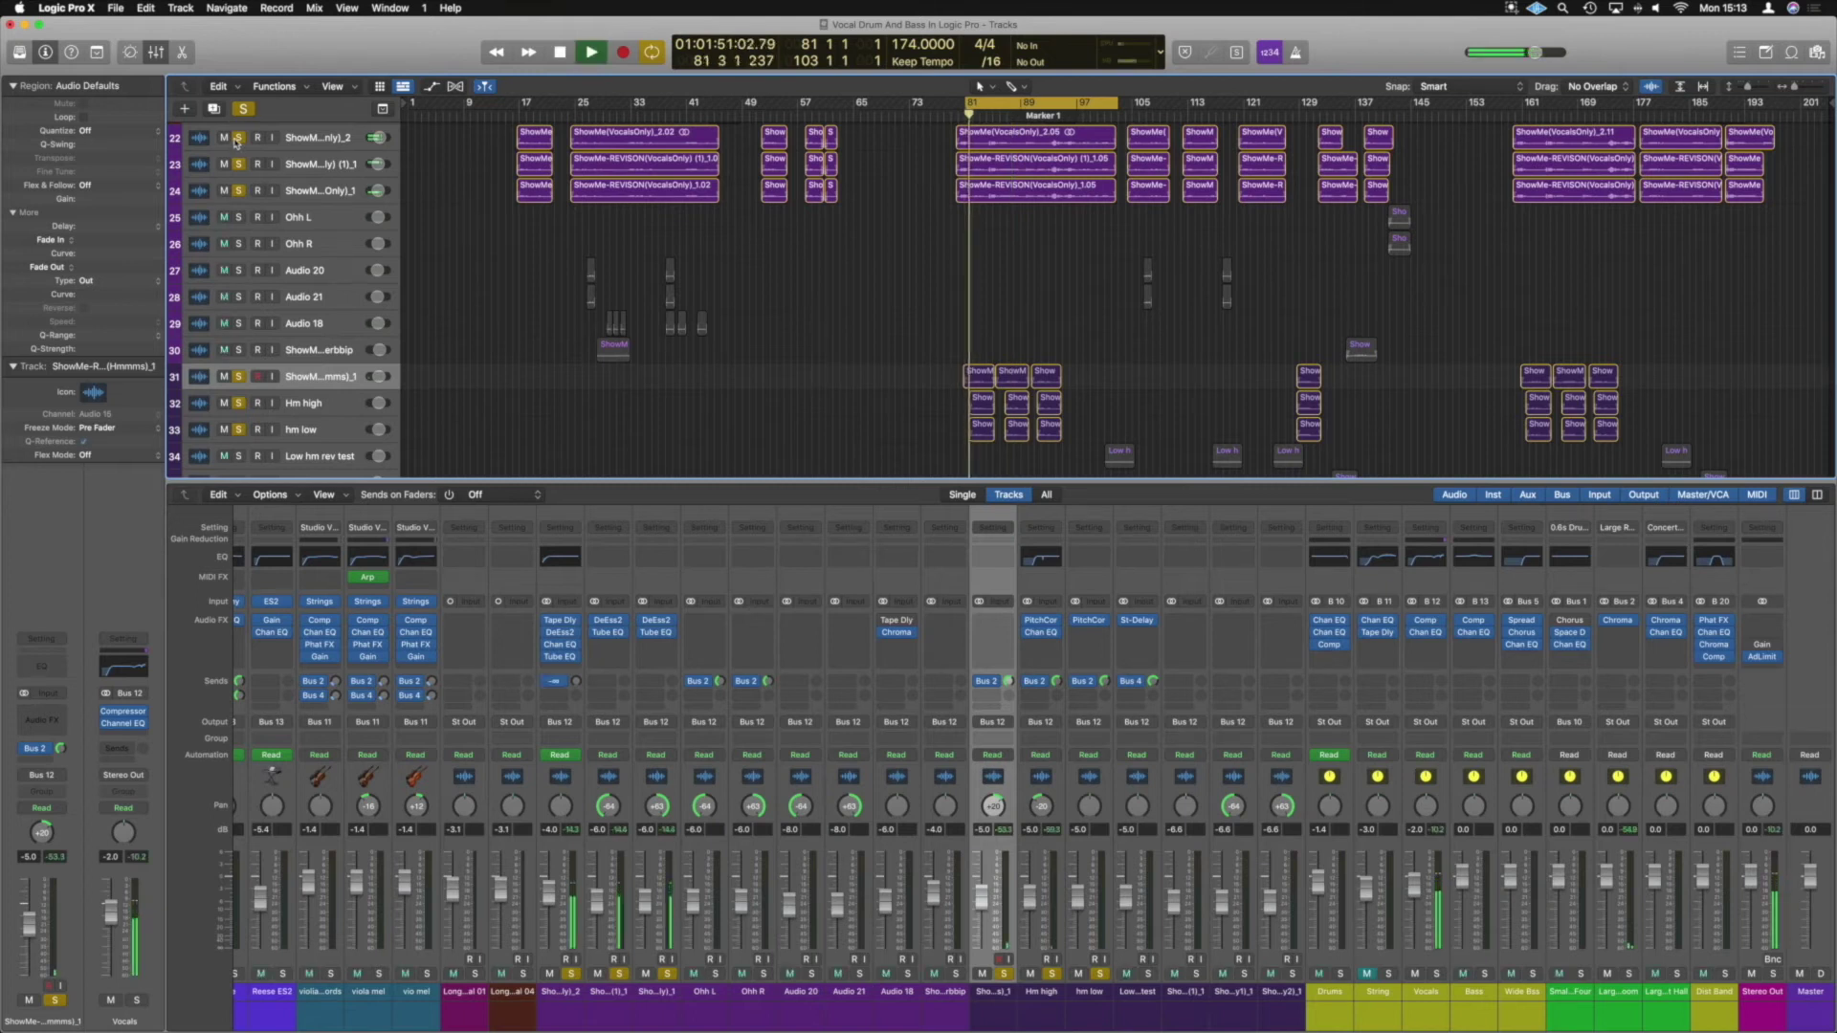
pyautogui.click(238, 163)
pyautogui.click(238, 191)
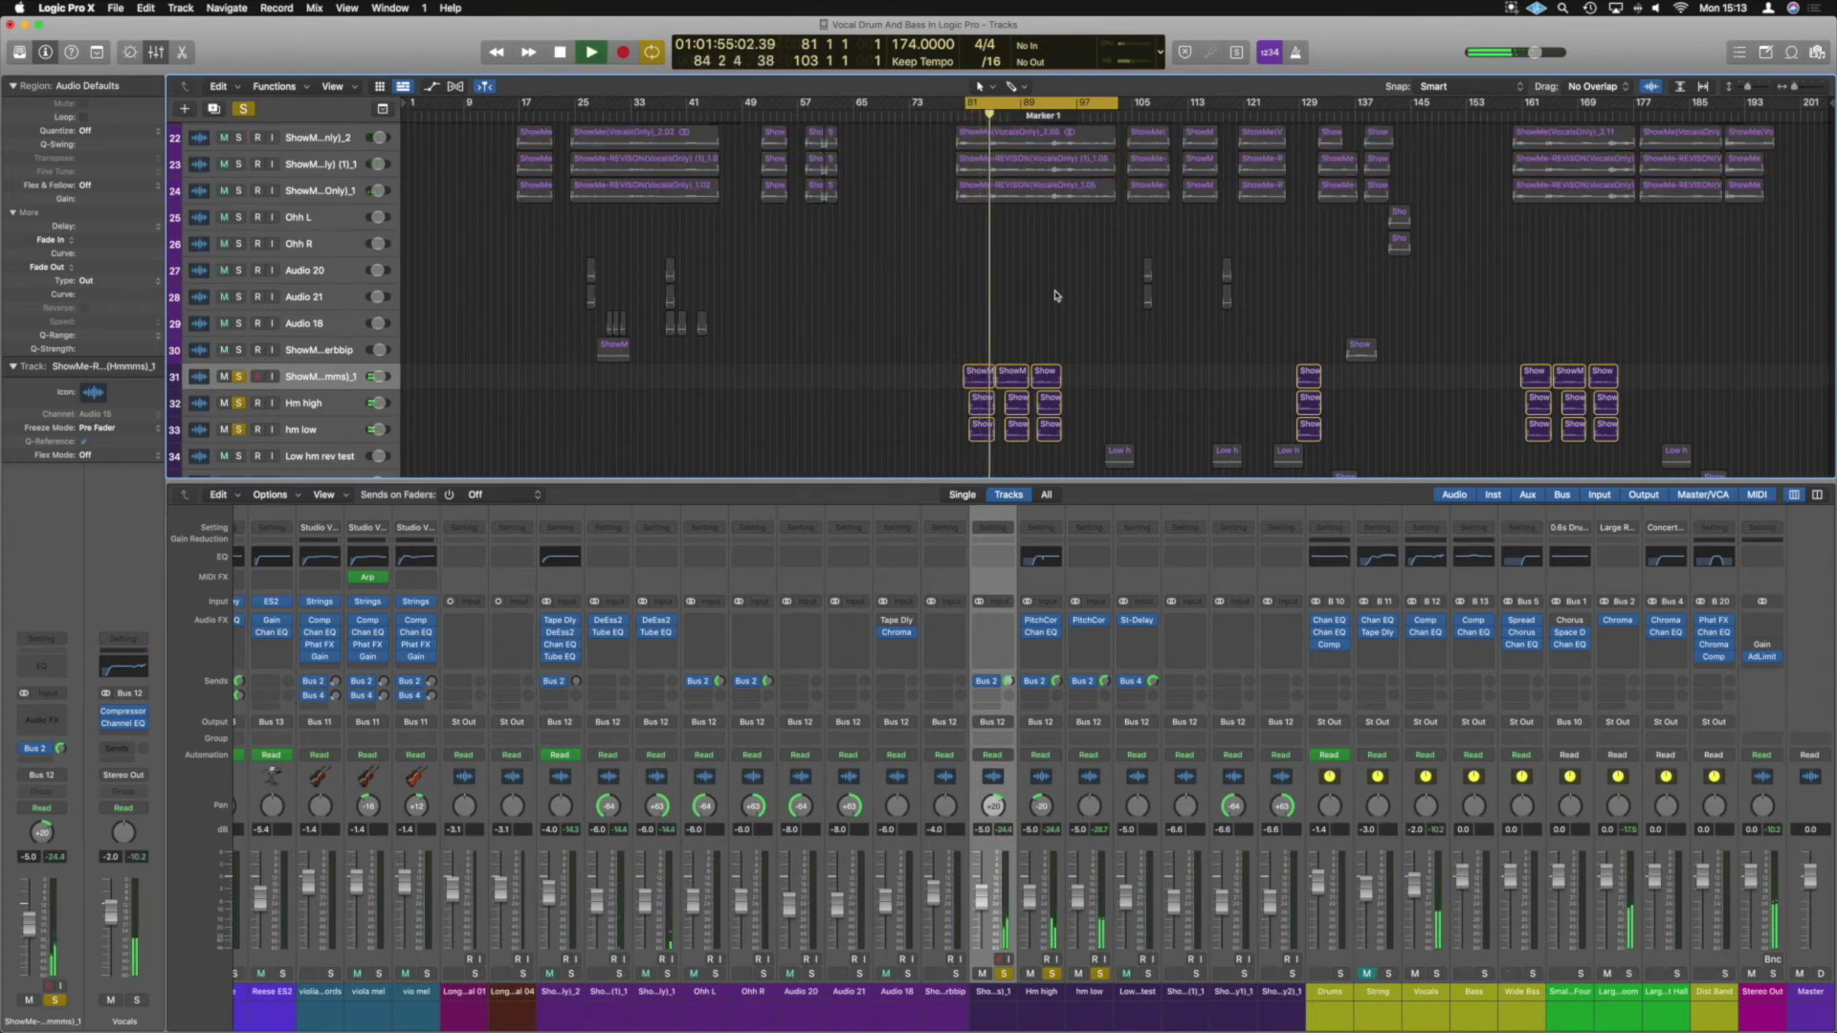
pyautogui.press('space')
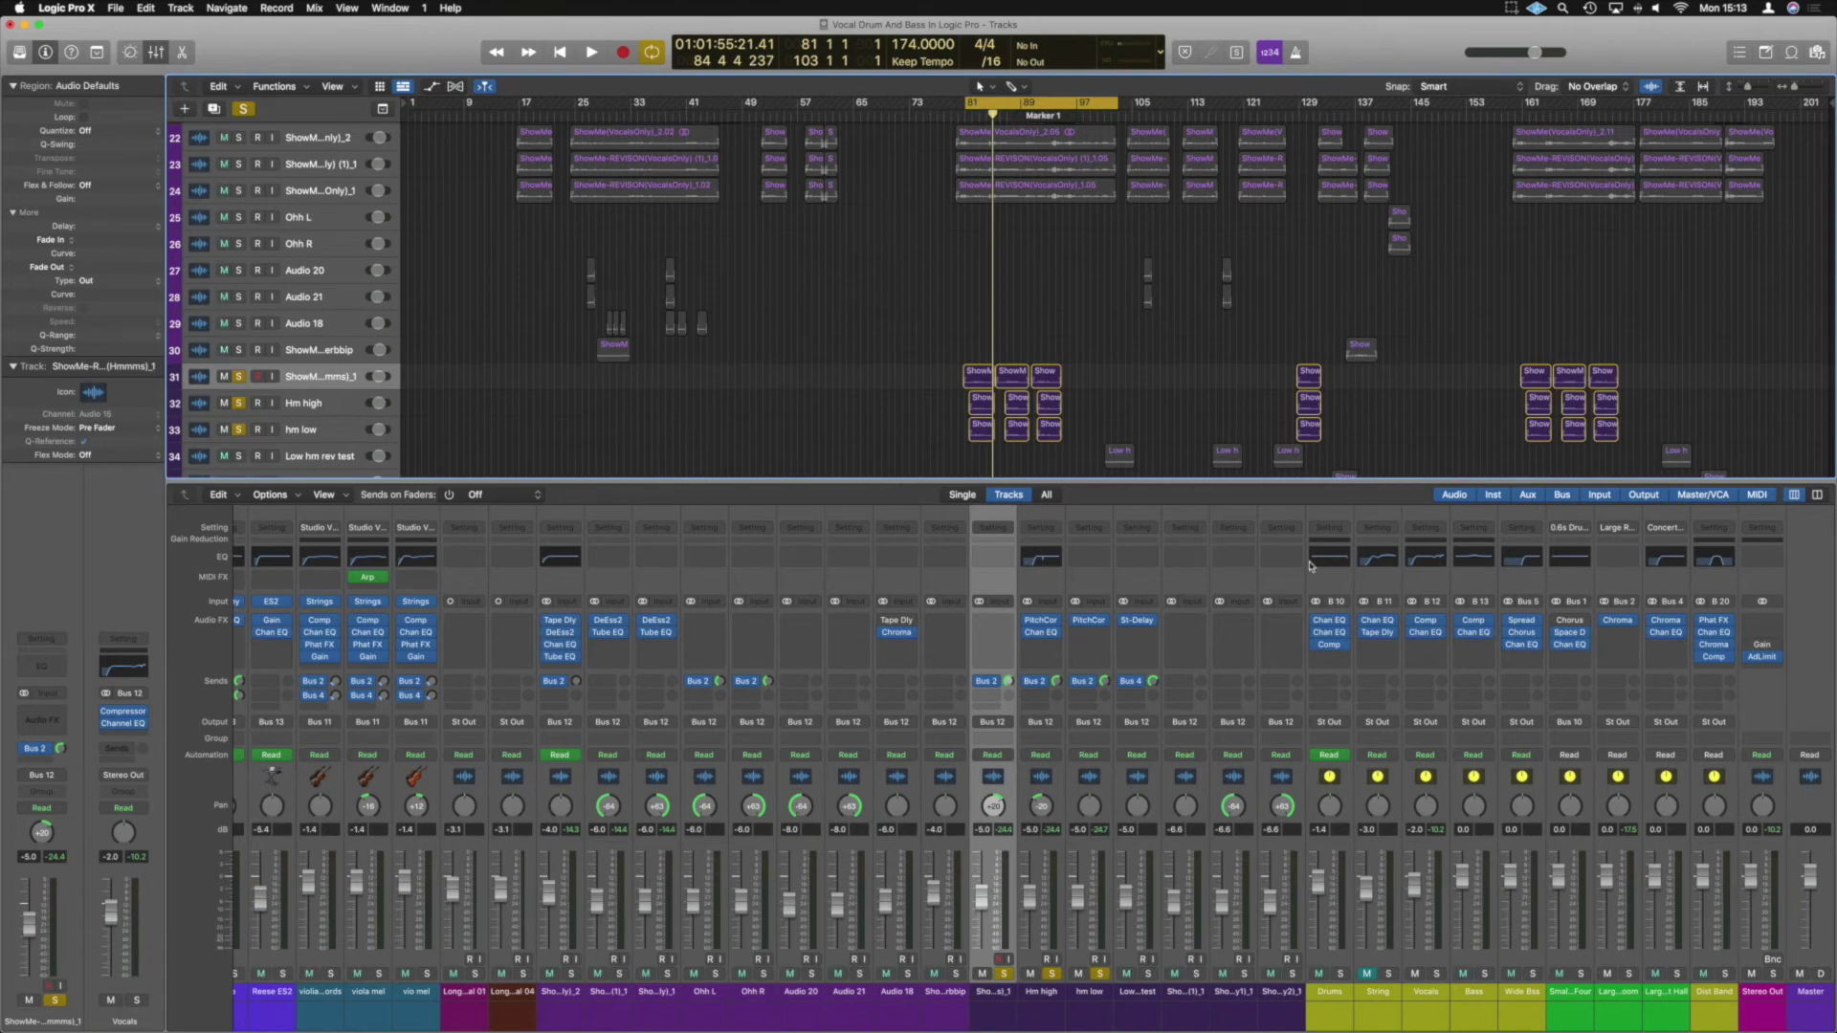
# Step: Toggle solos on tracks 31, Hm high and hm low, then clear all solos and play
pyautogui.click(1005, 974)
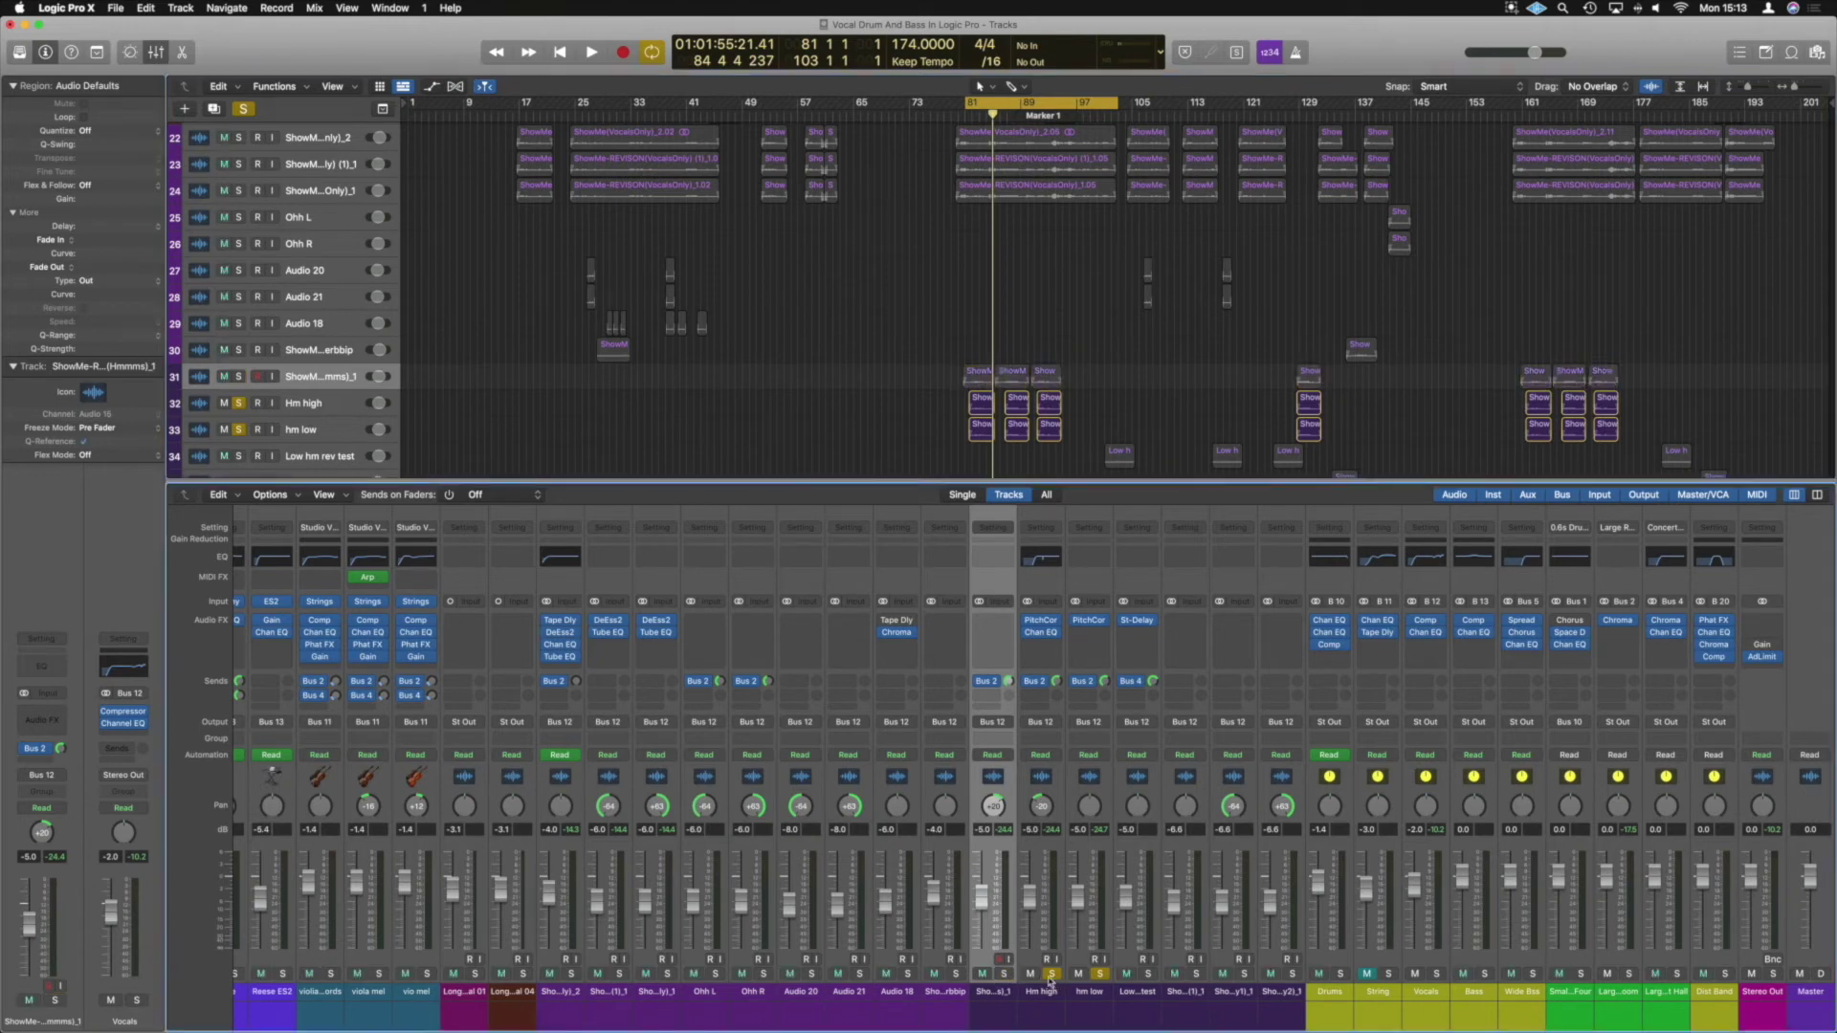
pyautogui.click(1099, 974)
pyautogui.press('space')
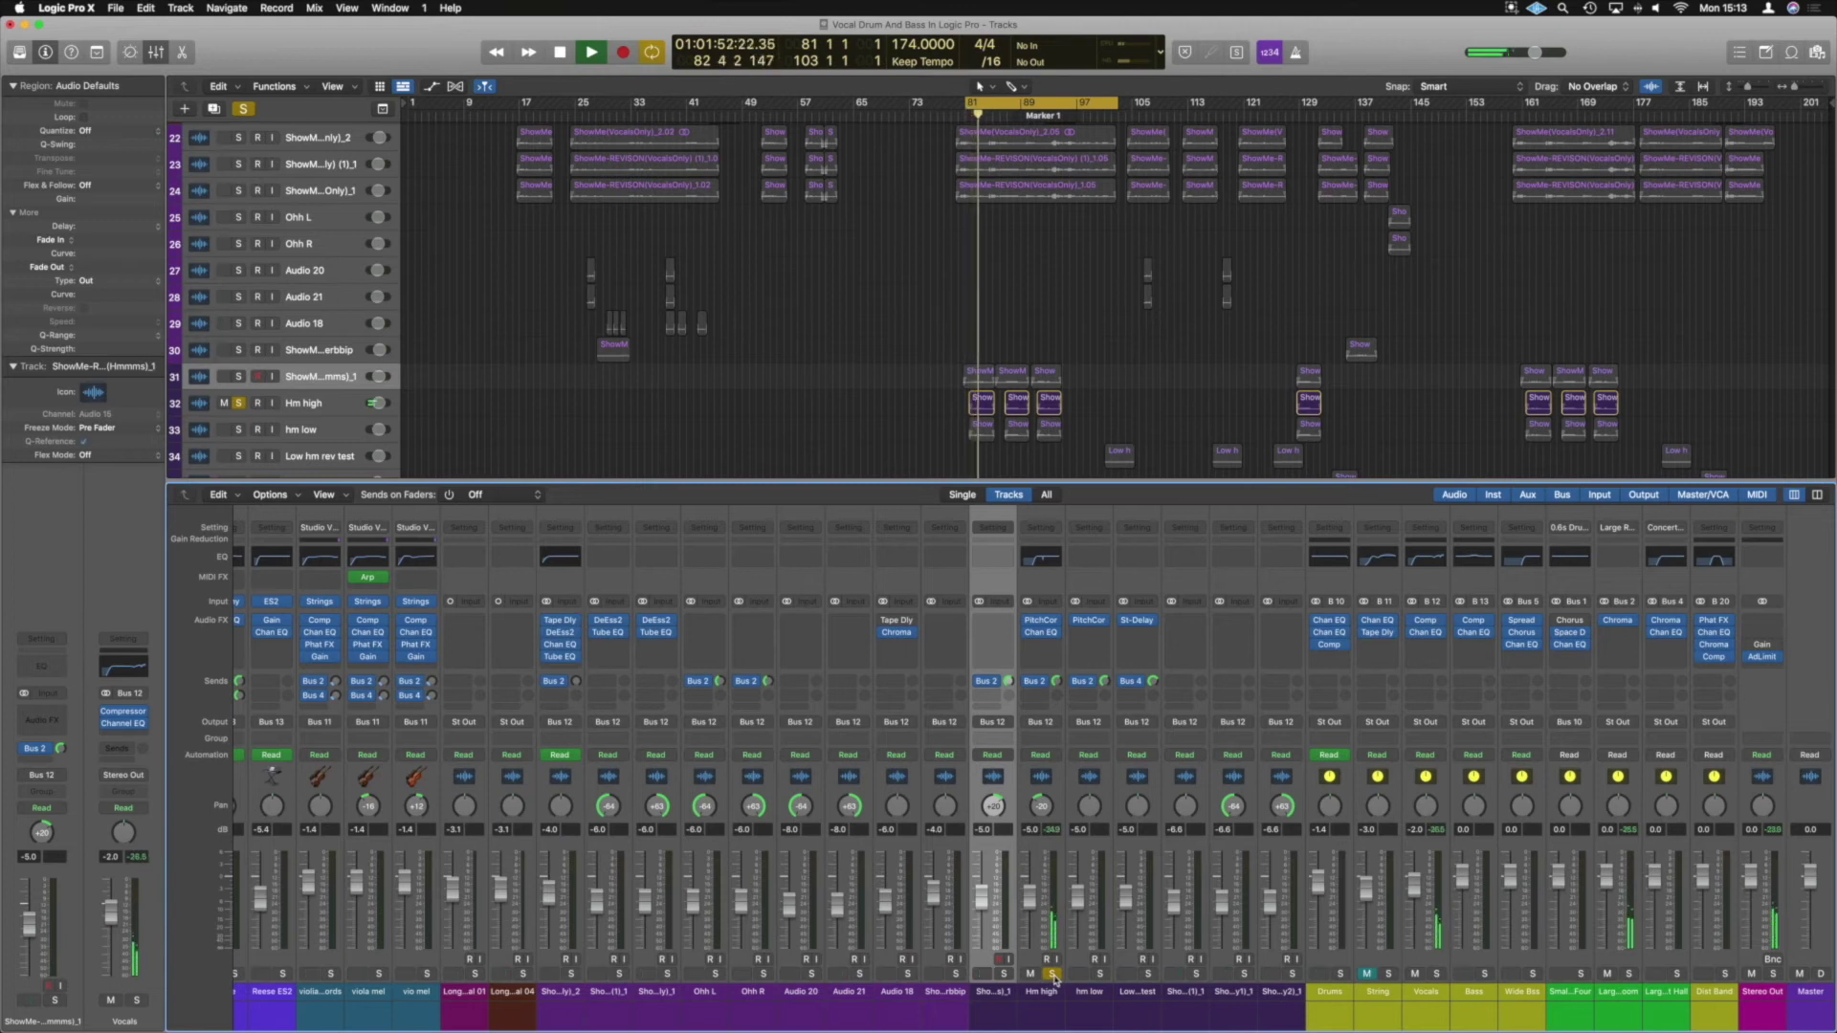
pyautogui.click(1053, 974)
pyautogui.press('space')
pyautogui.press('s')
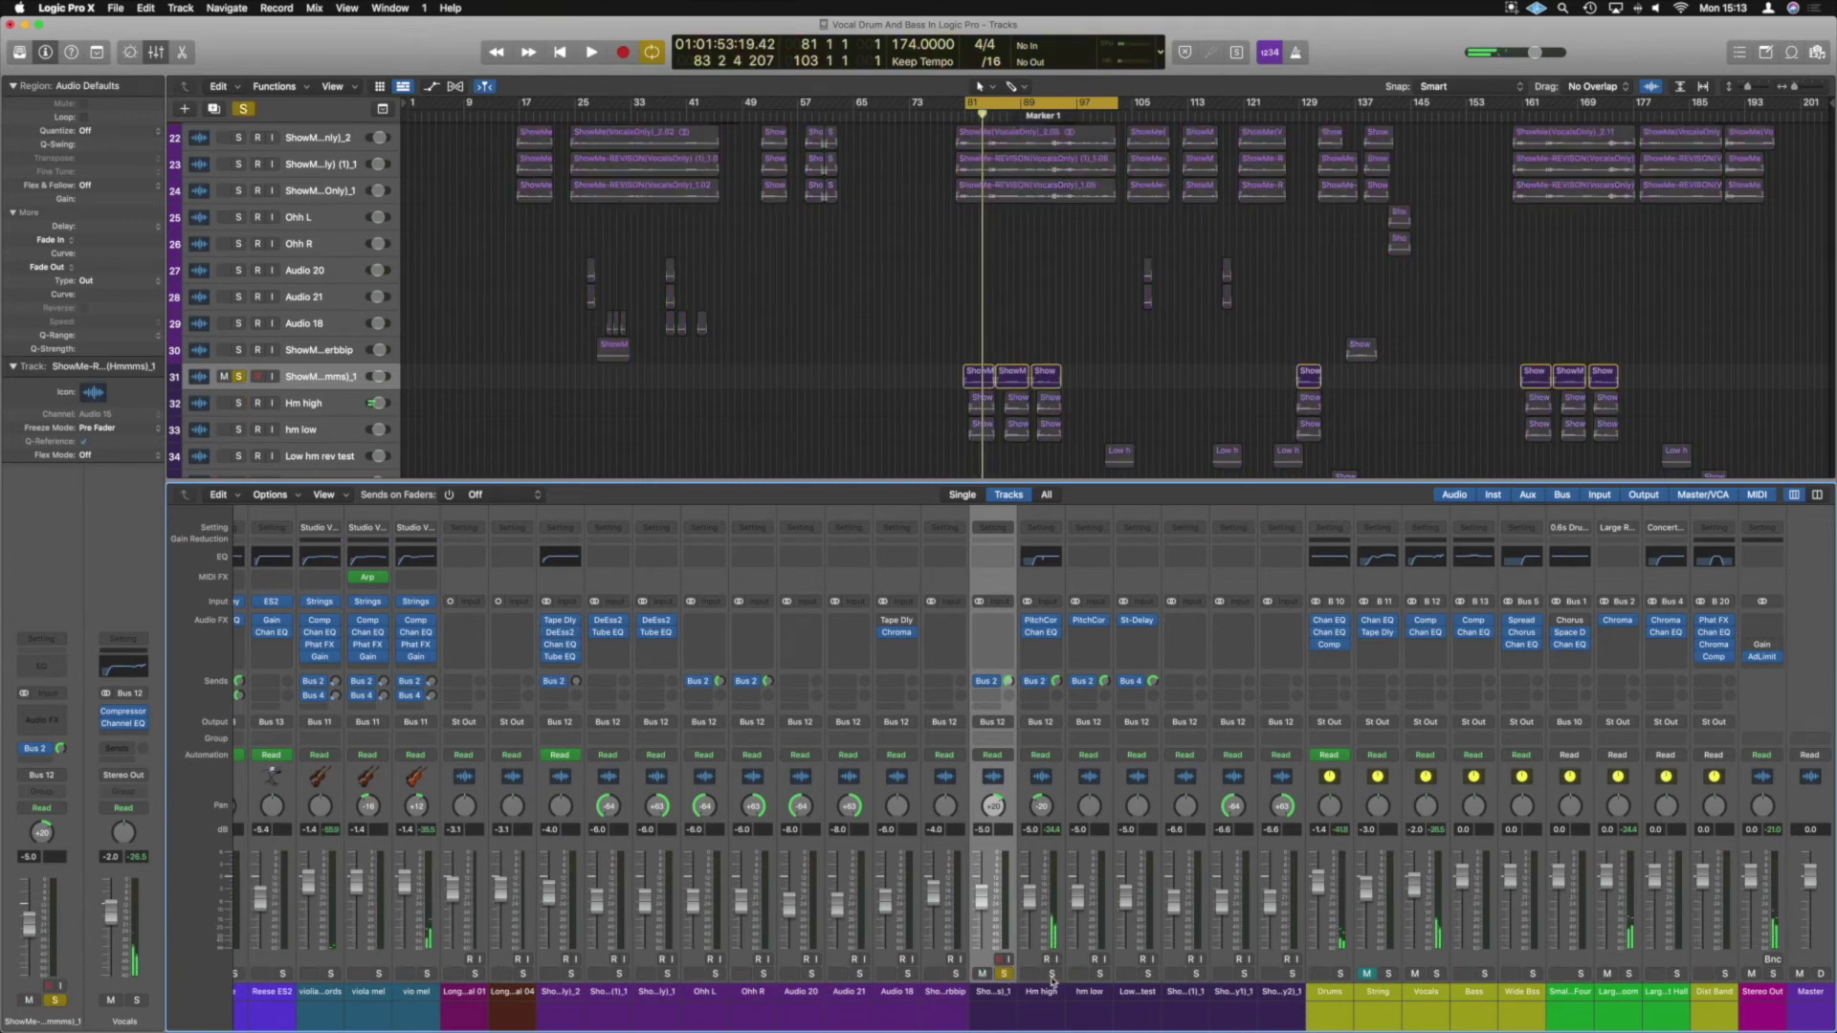
pyautogui.click(1052, 974)
pyautogui.click(1099, 974)
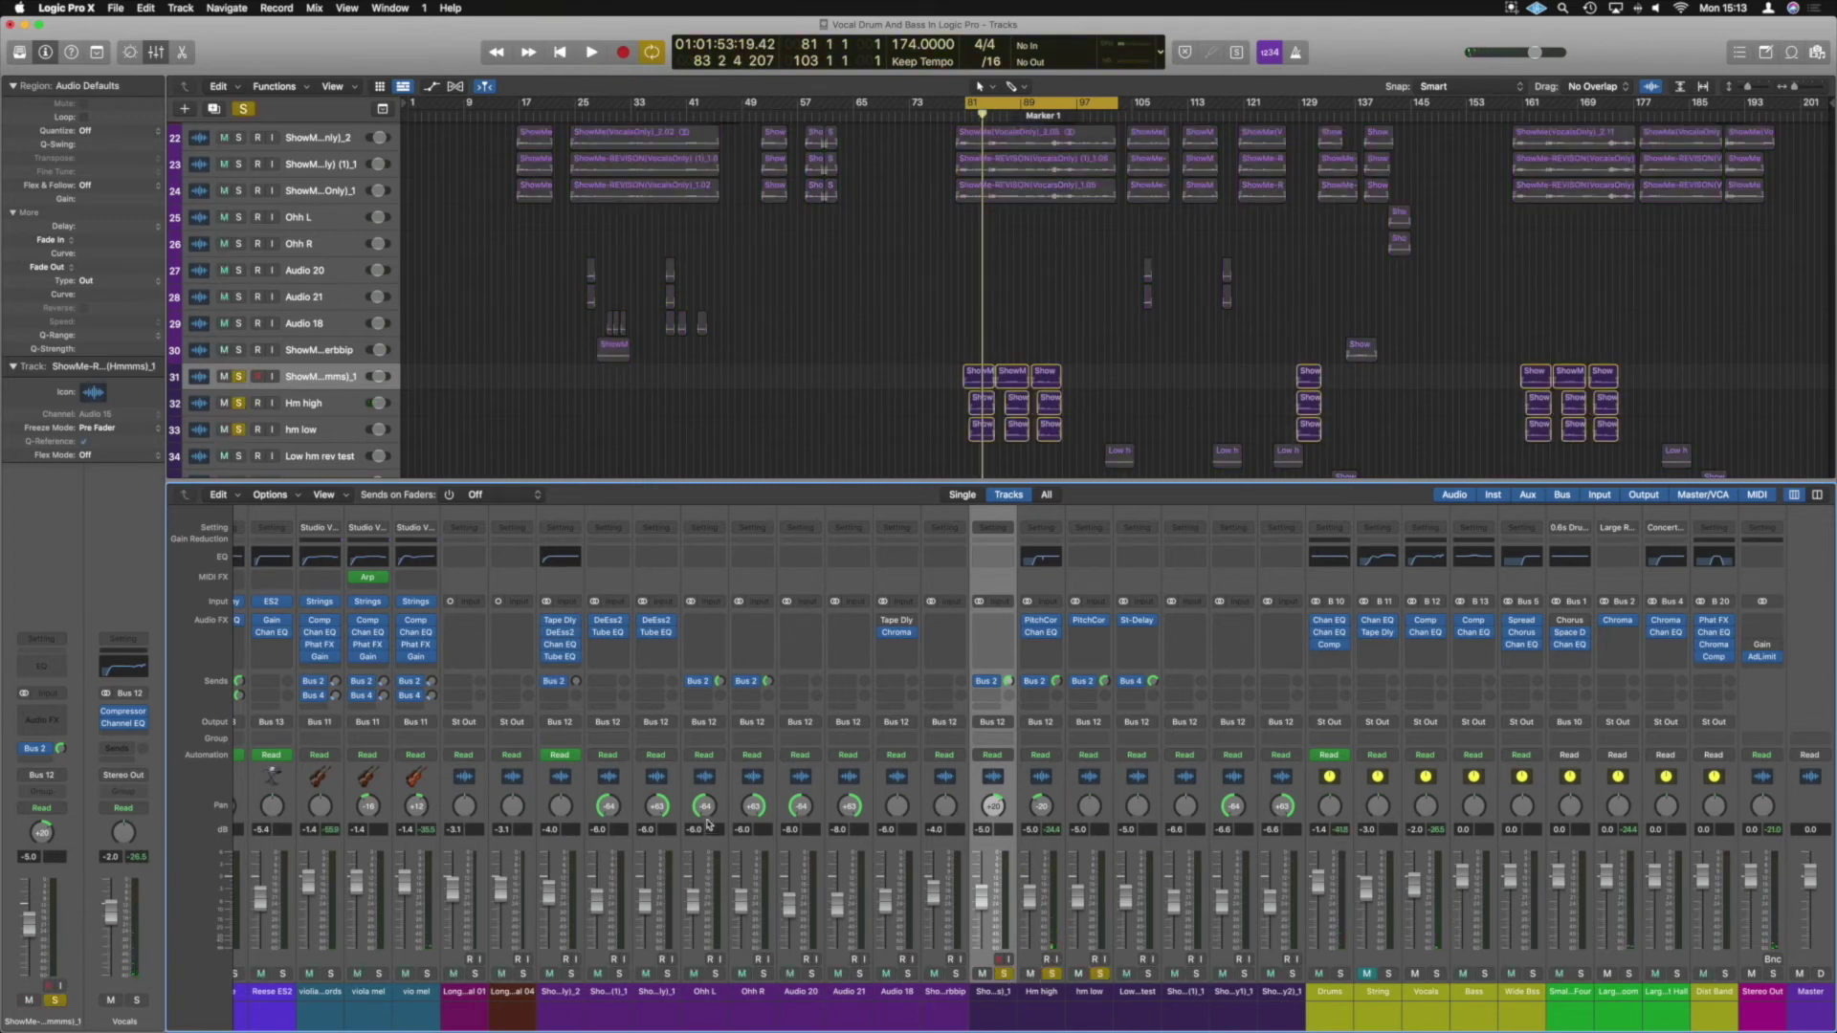
pyautogui.click(243, 109)
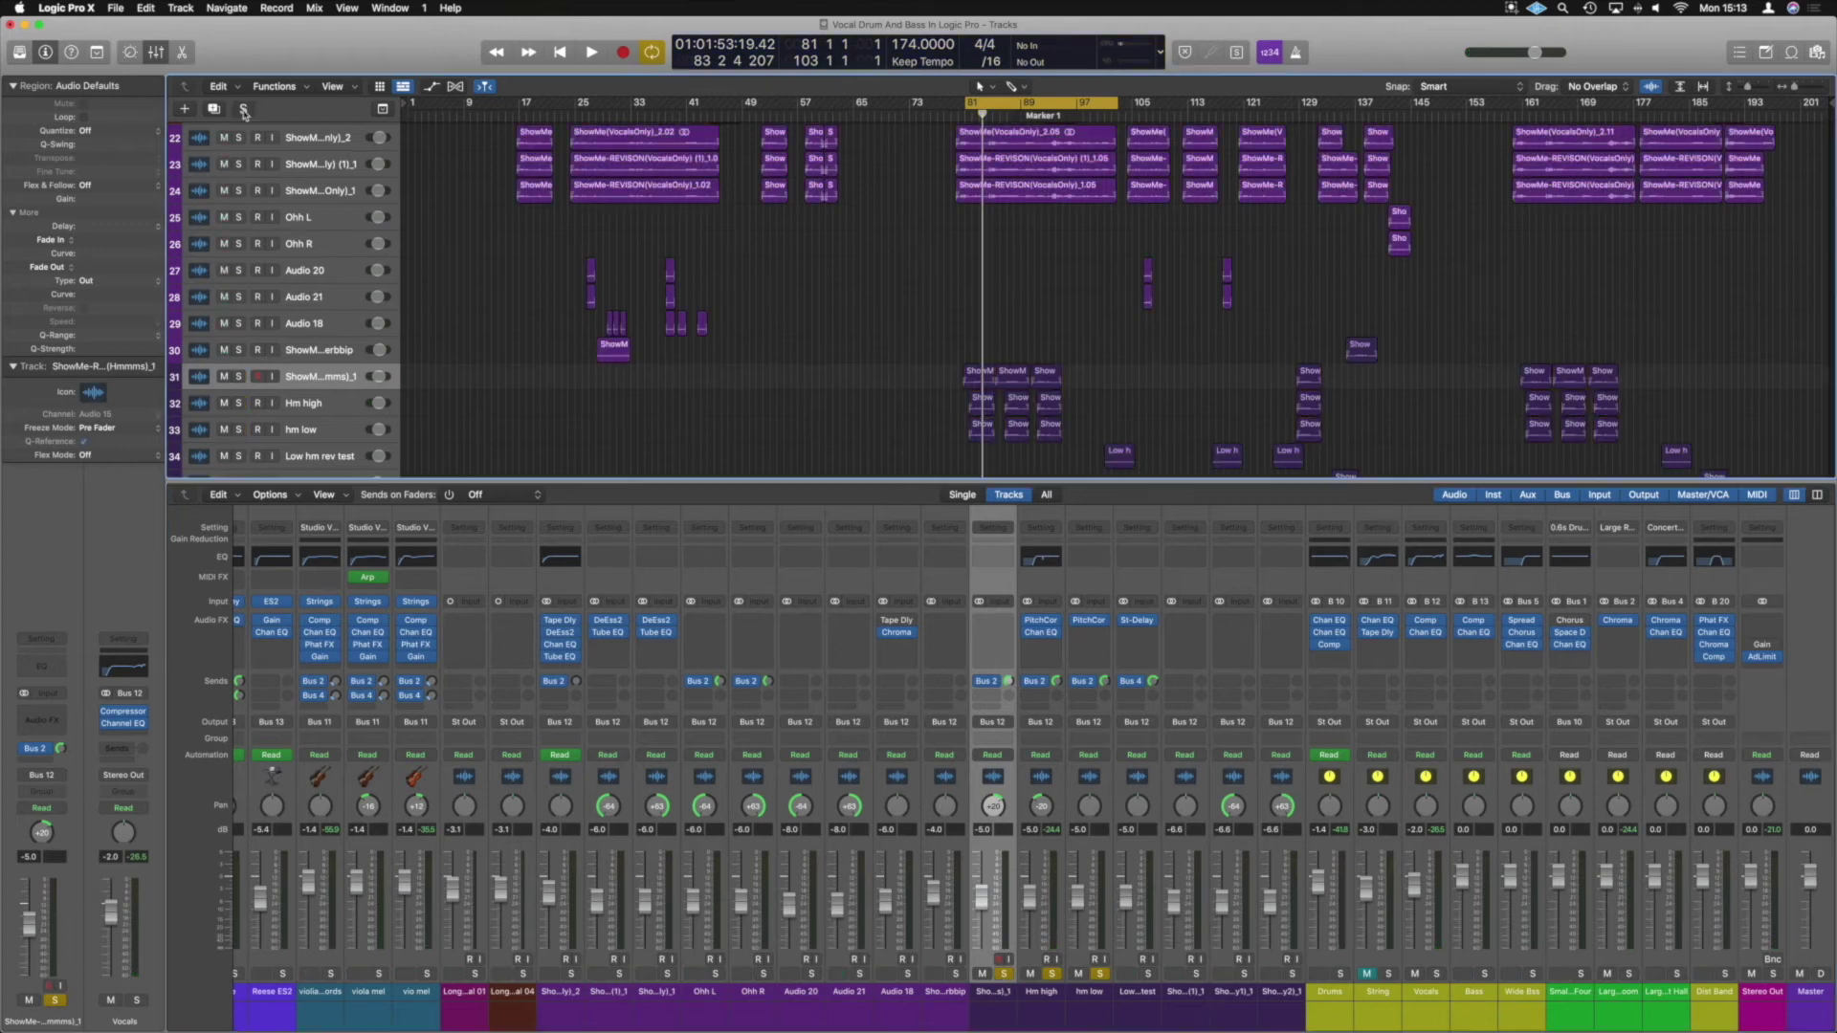
pyautogui.press('space')
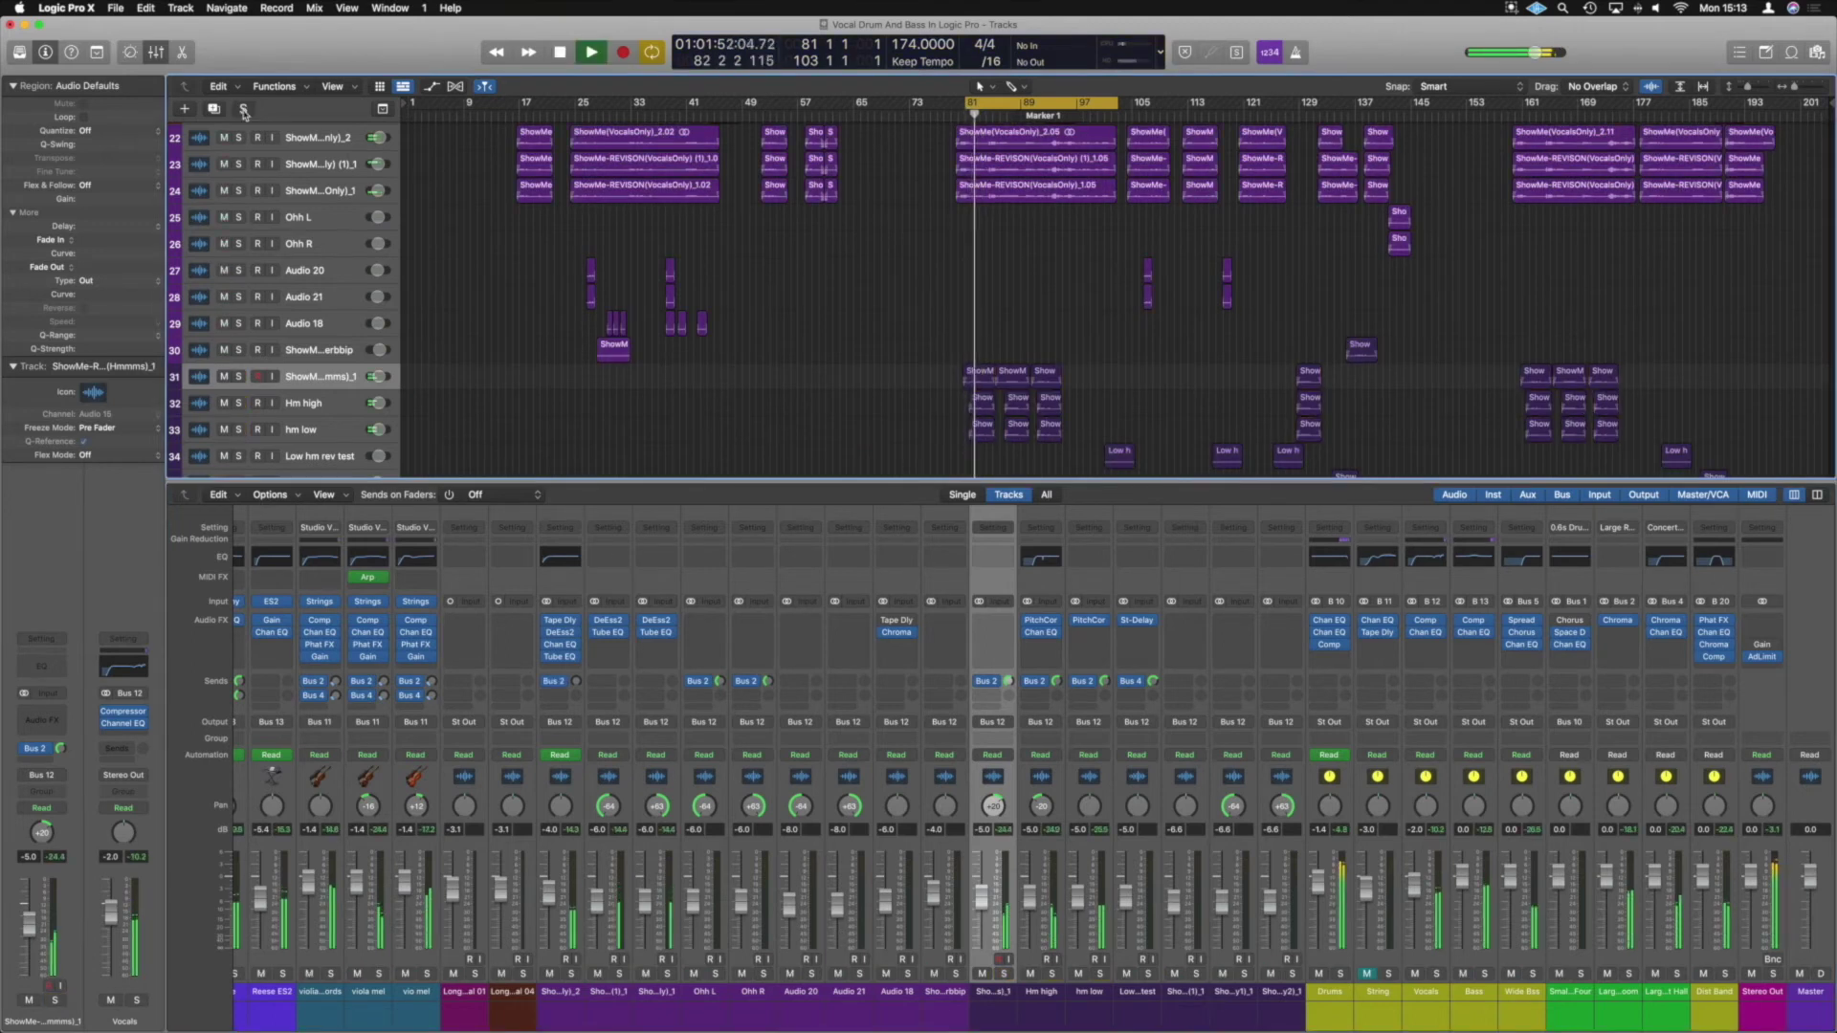
pyautogui.press('space')
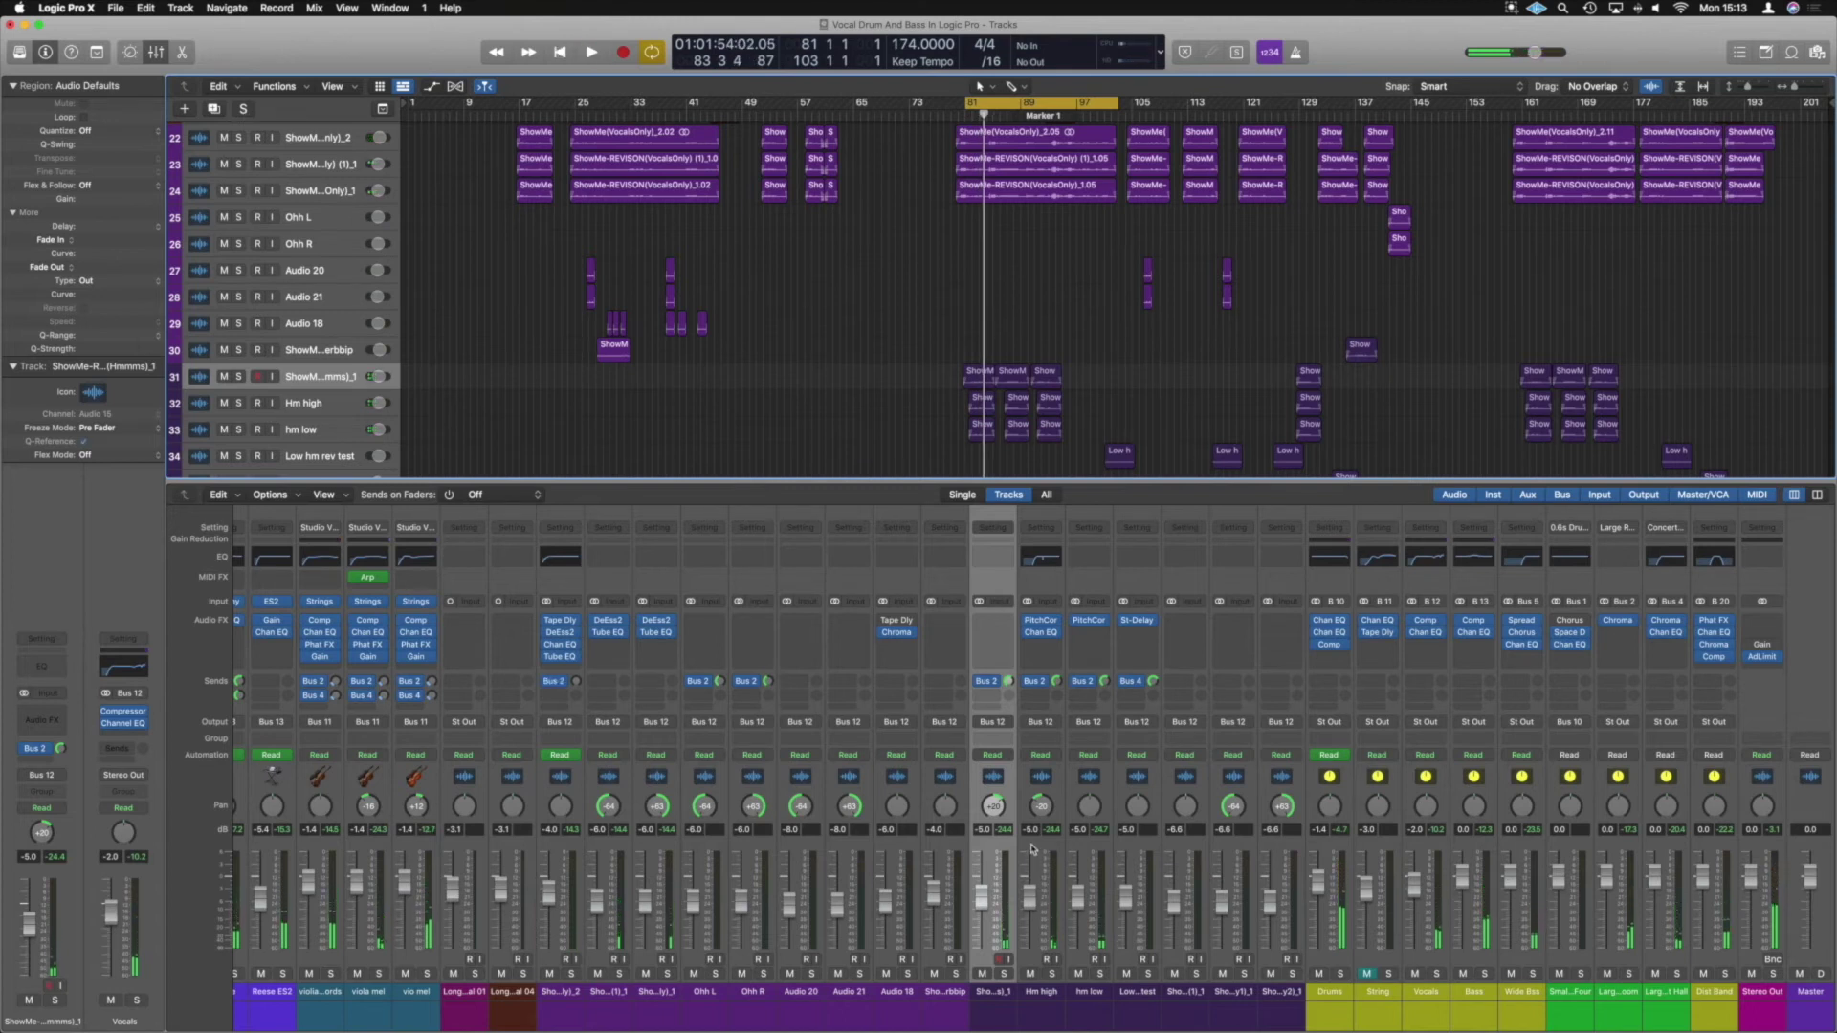
# Step: Lower the Hm high fader to -6.8 dB and replay the bar 81 loop twice
pyautogui.moveTo(1031, 900); pyautogui.dragTo(1031, 906)
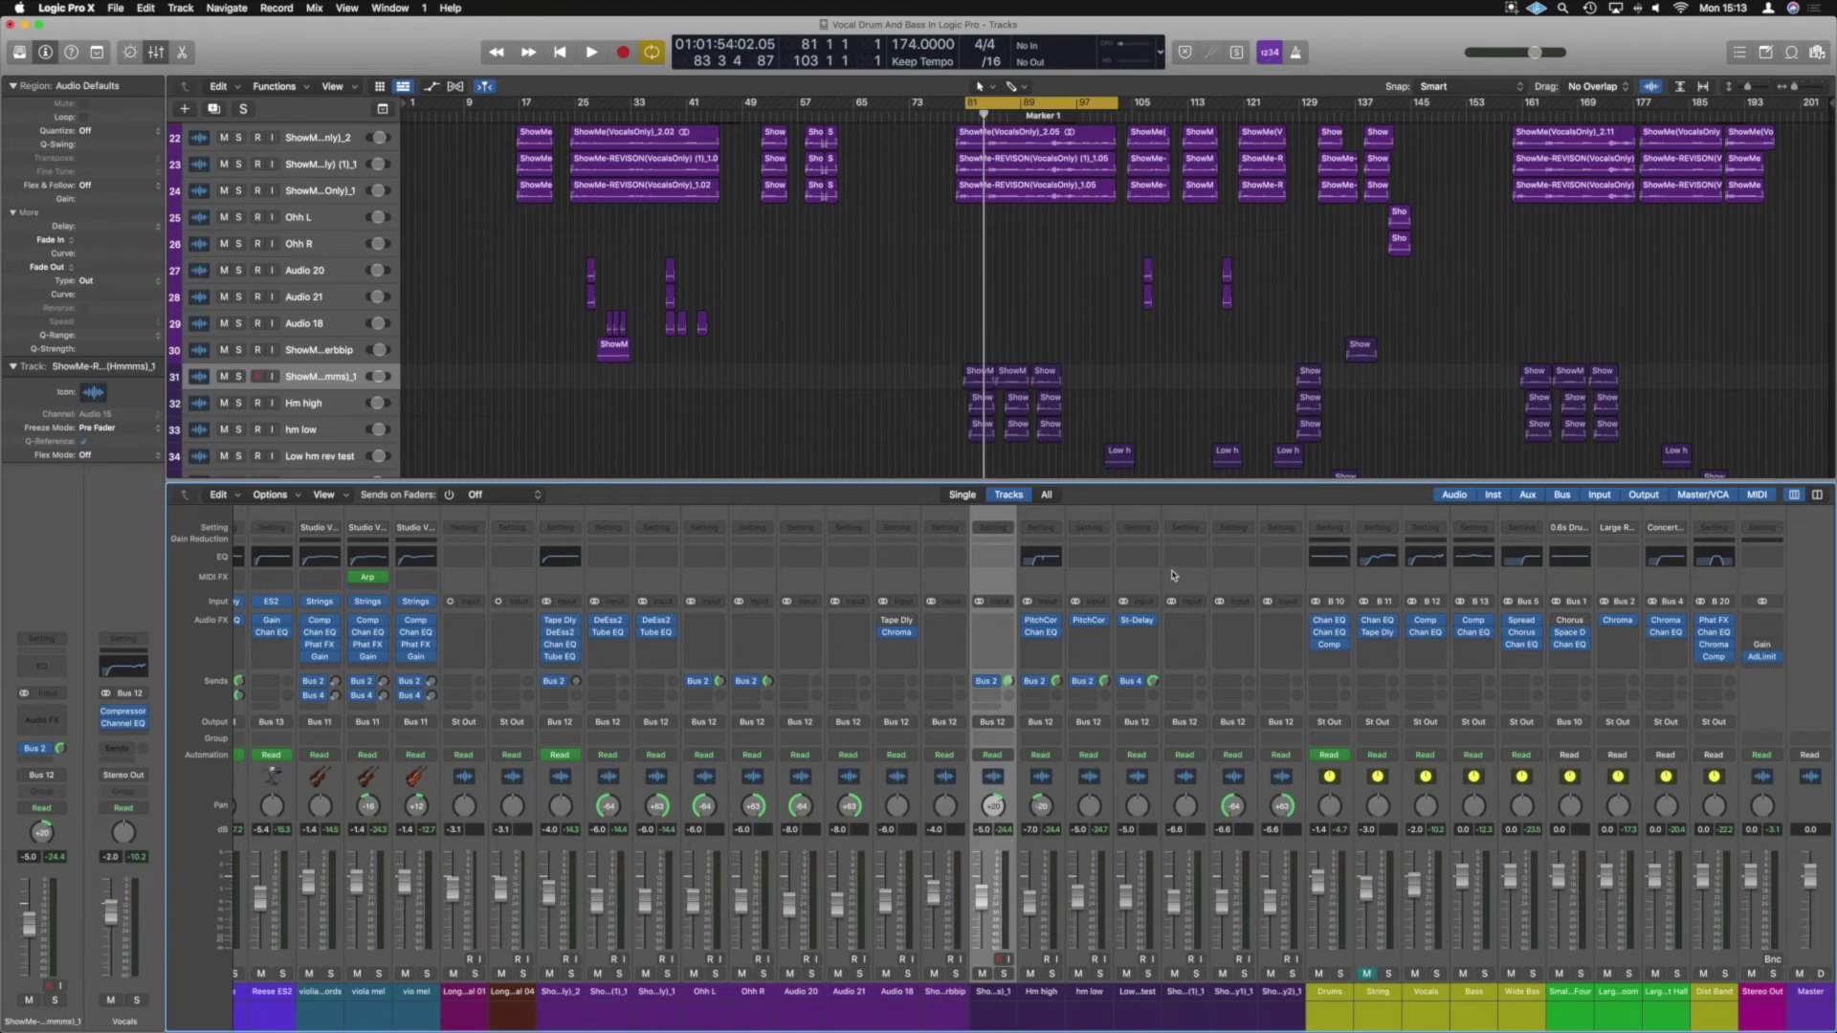
pyautogui.press('space')
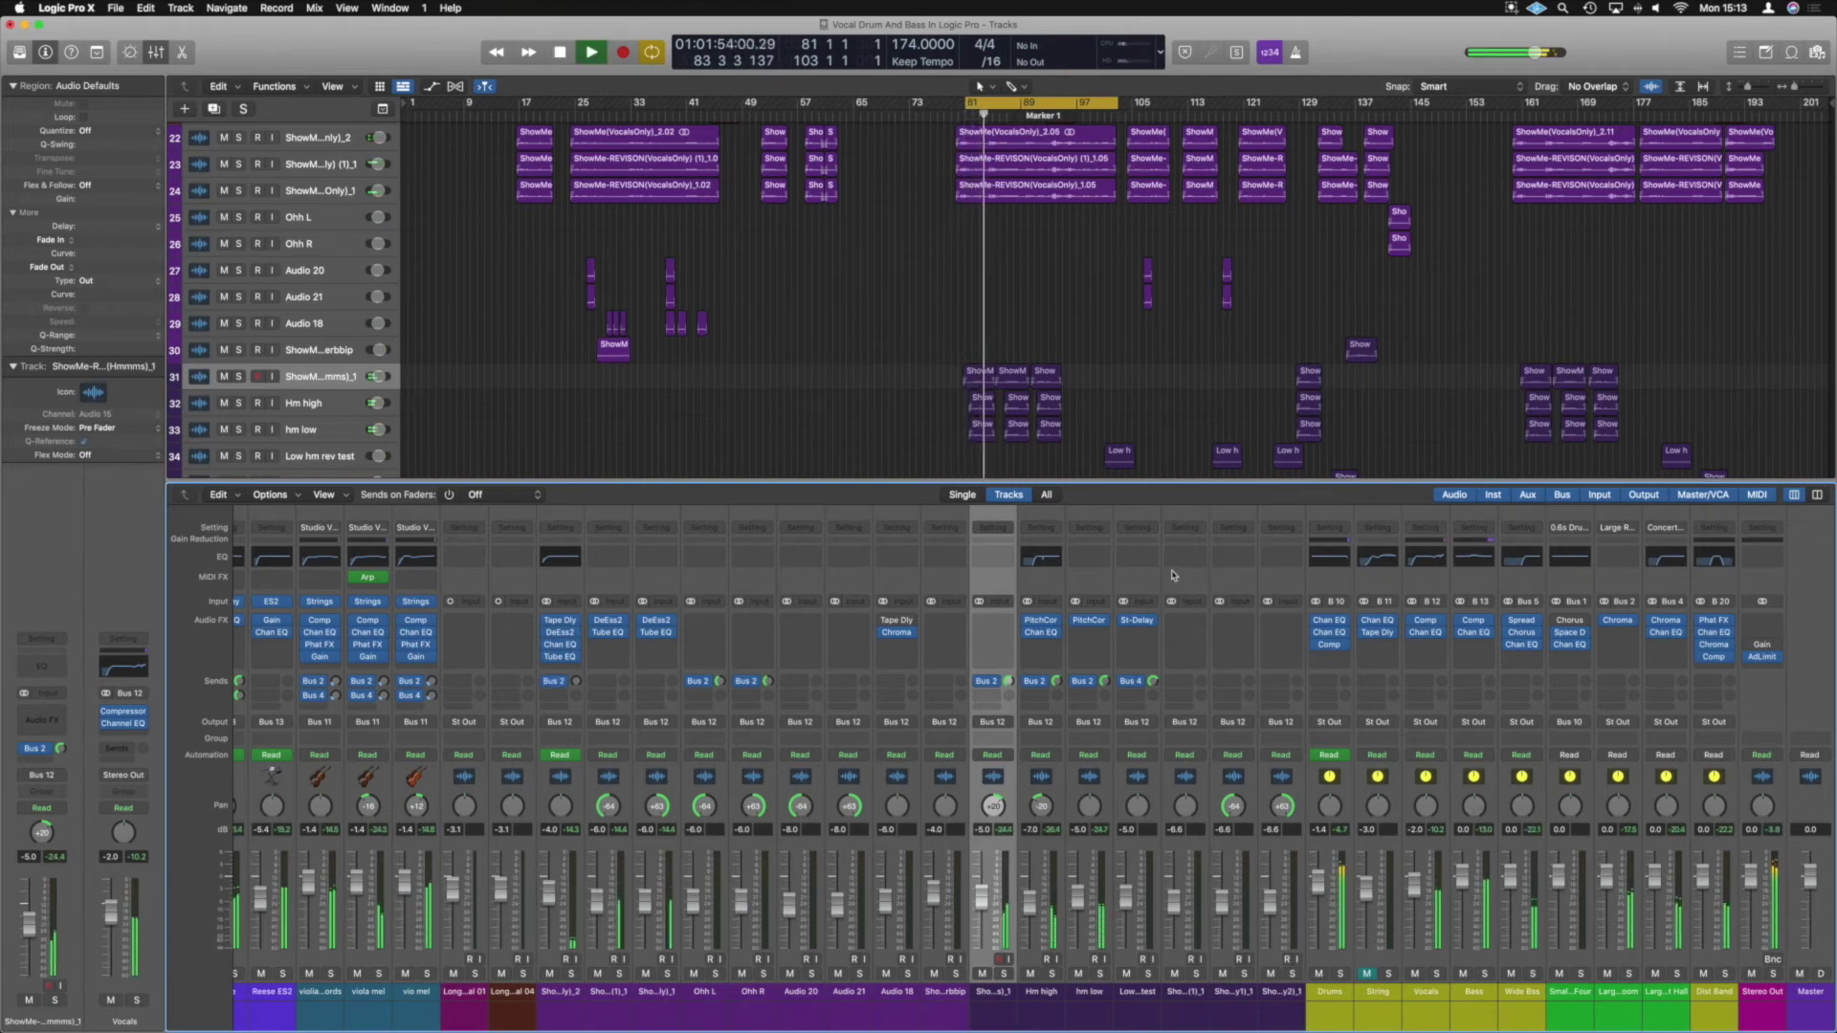
pyautogui.press('space')
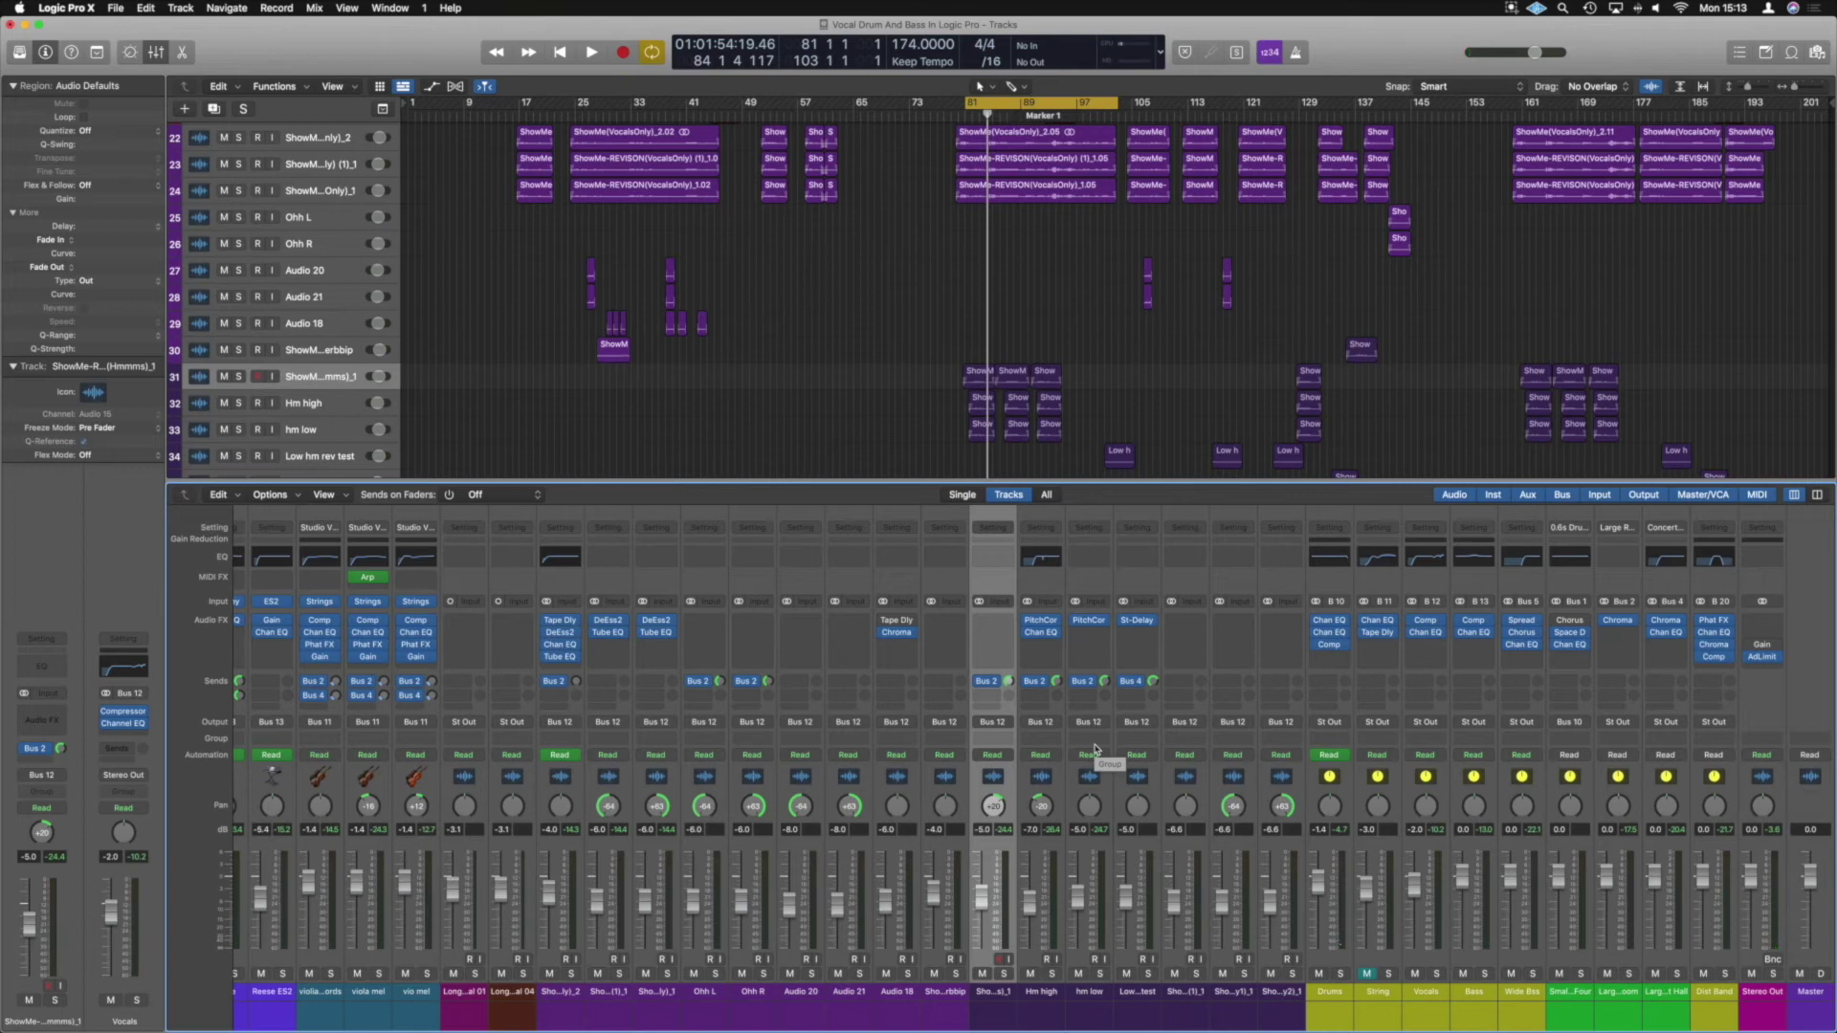
pyautogui.press('space')
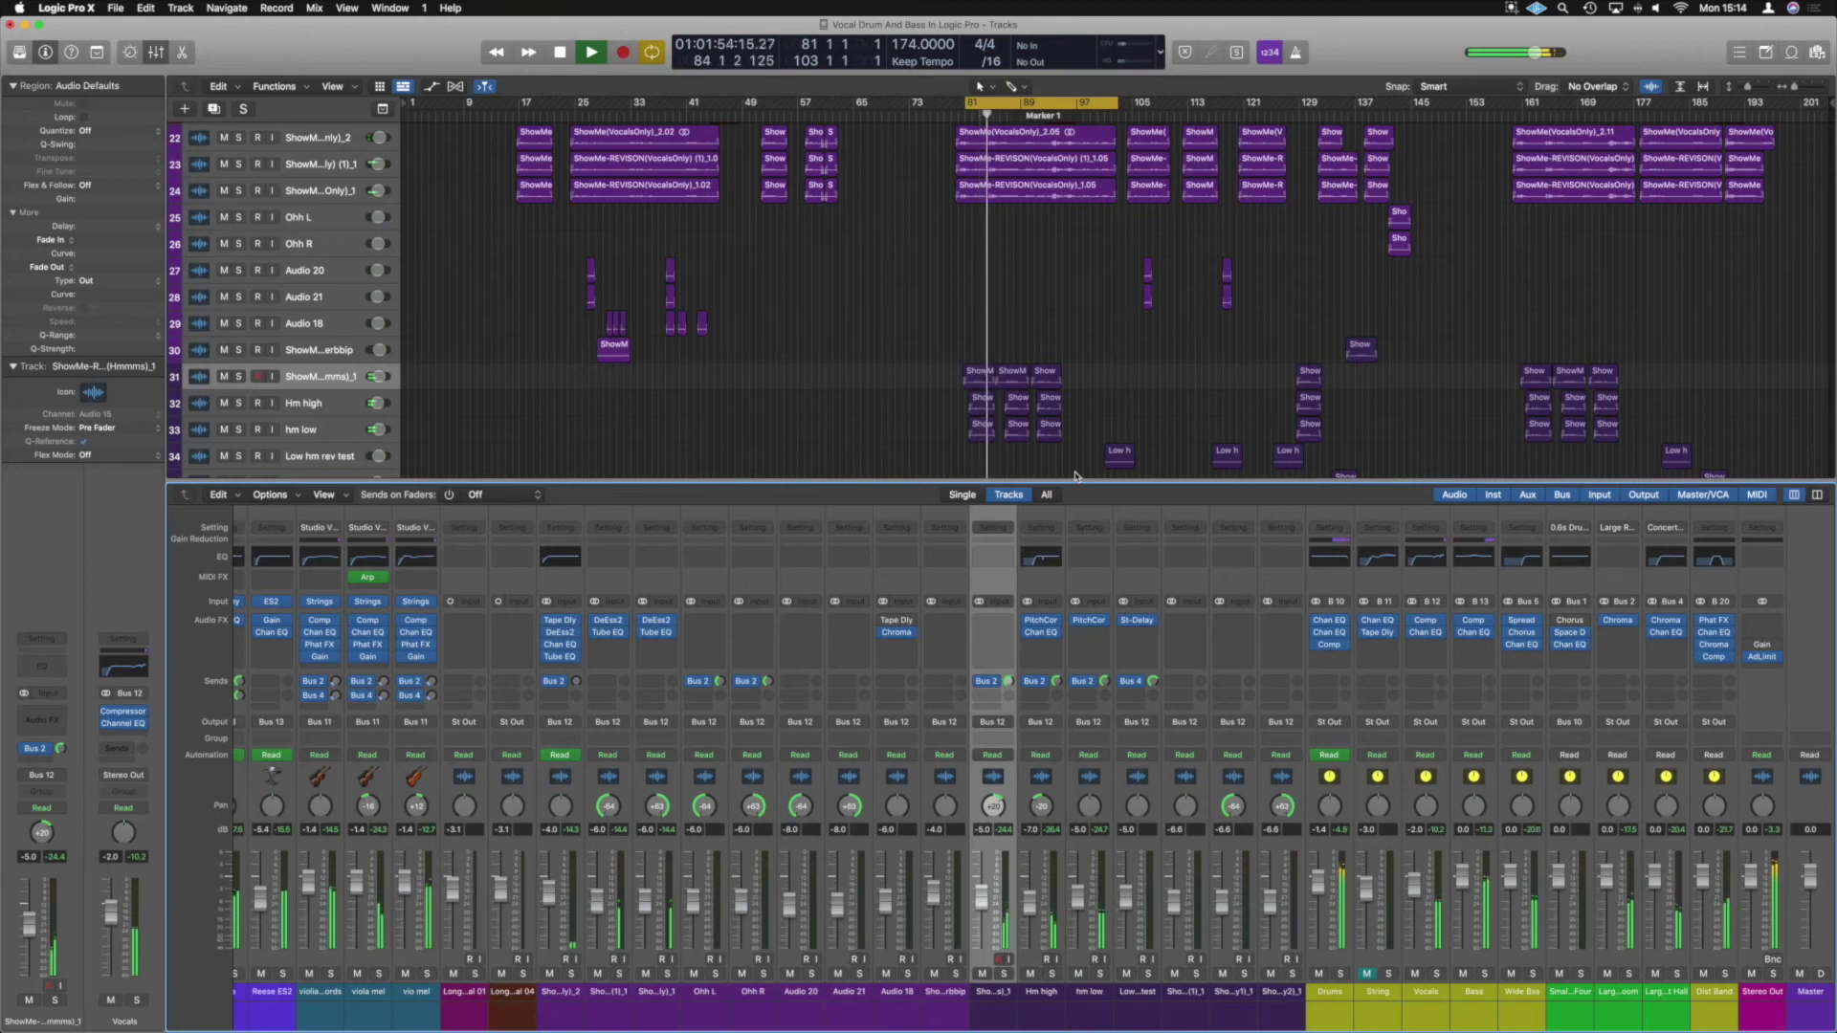
pyautogui.press('space')
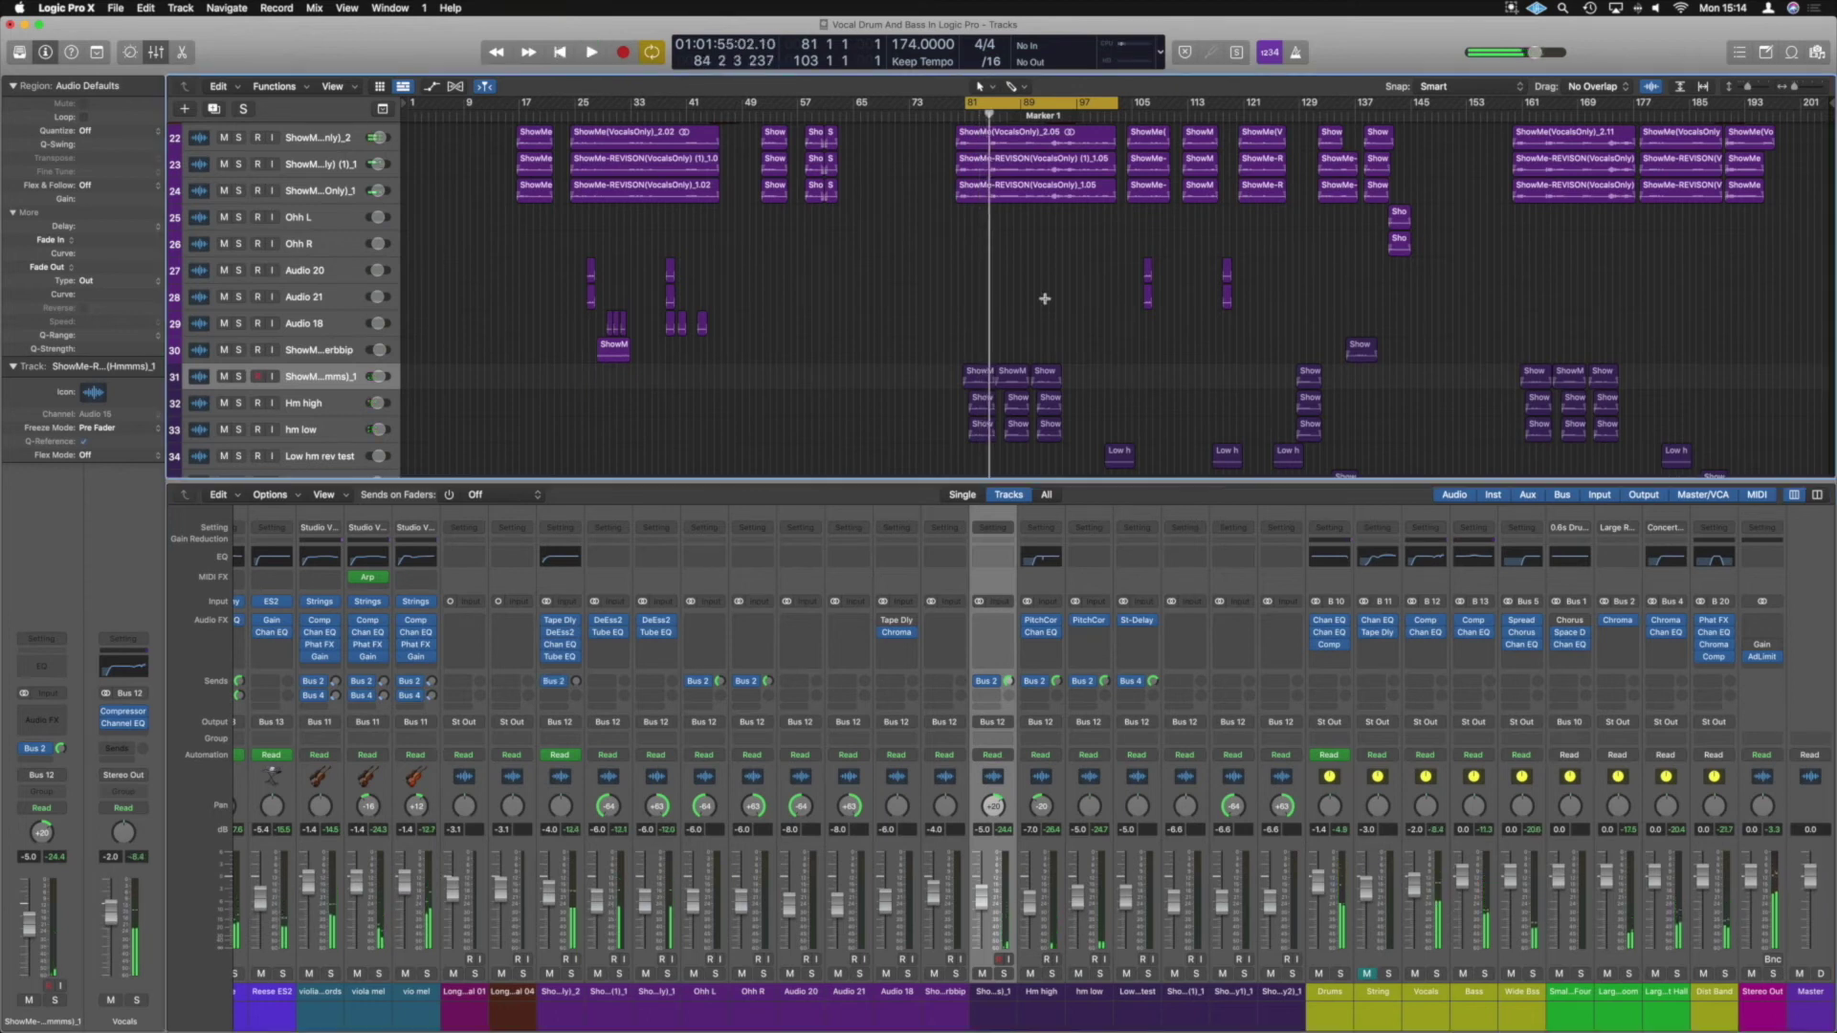
pyautogui.scroll(-2, 1046, 300)
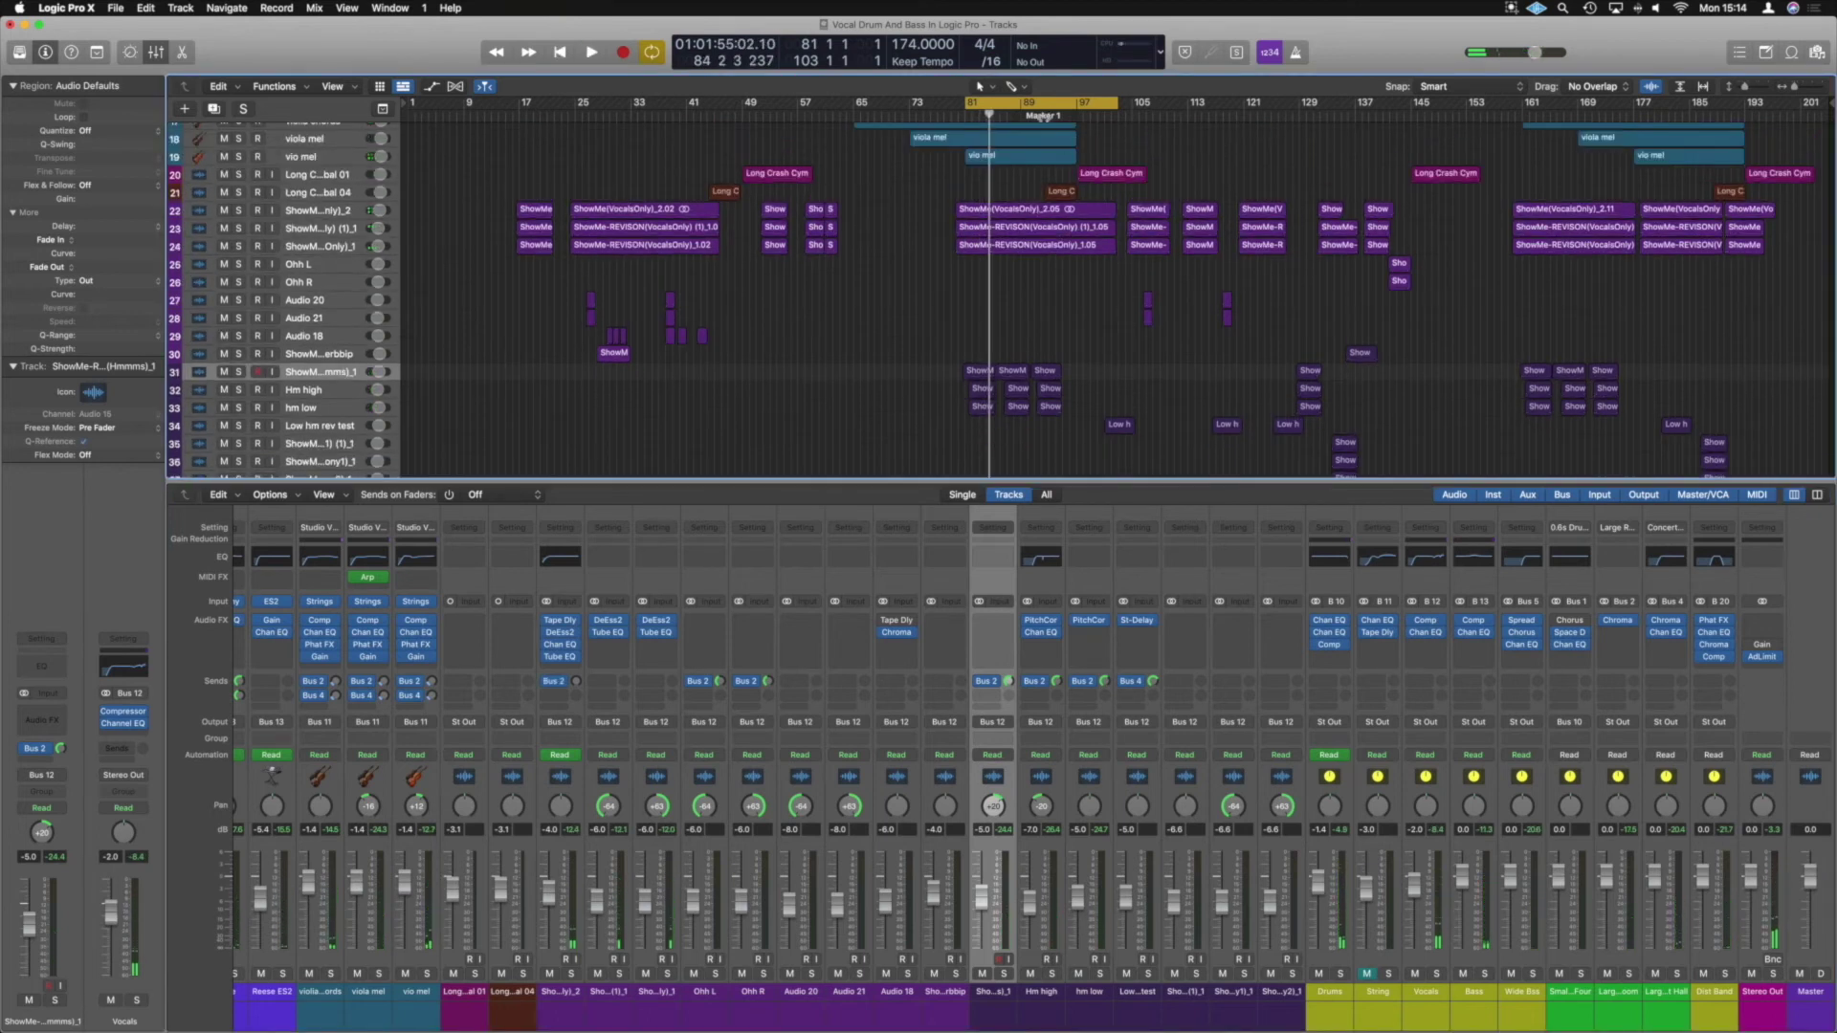
# Step: Replace the bar 81–97 cycle with one from bar 25 and solo Audio 20 through track 30
pyautogui.click(1048, 108)
pyautogui.moveTo(577, 107); pyautogui.dragTo(721, 107)
pyautogui.click(341, 301)
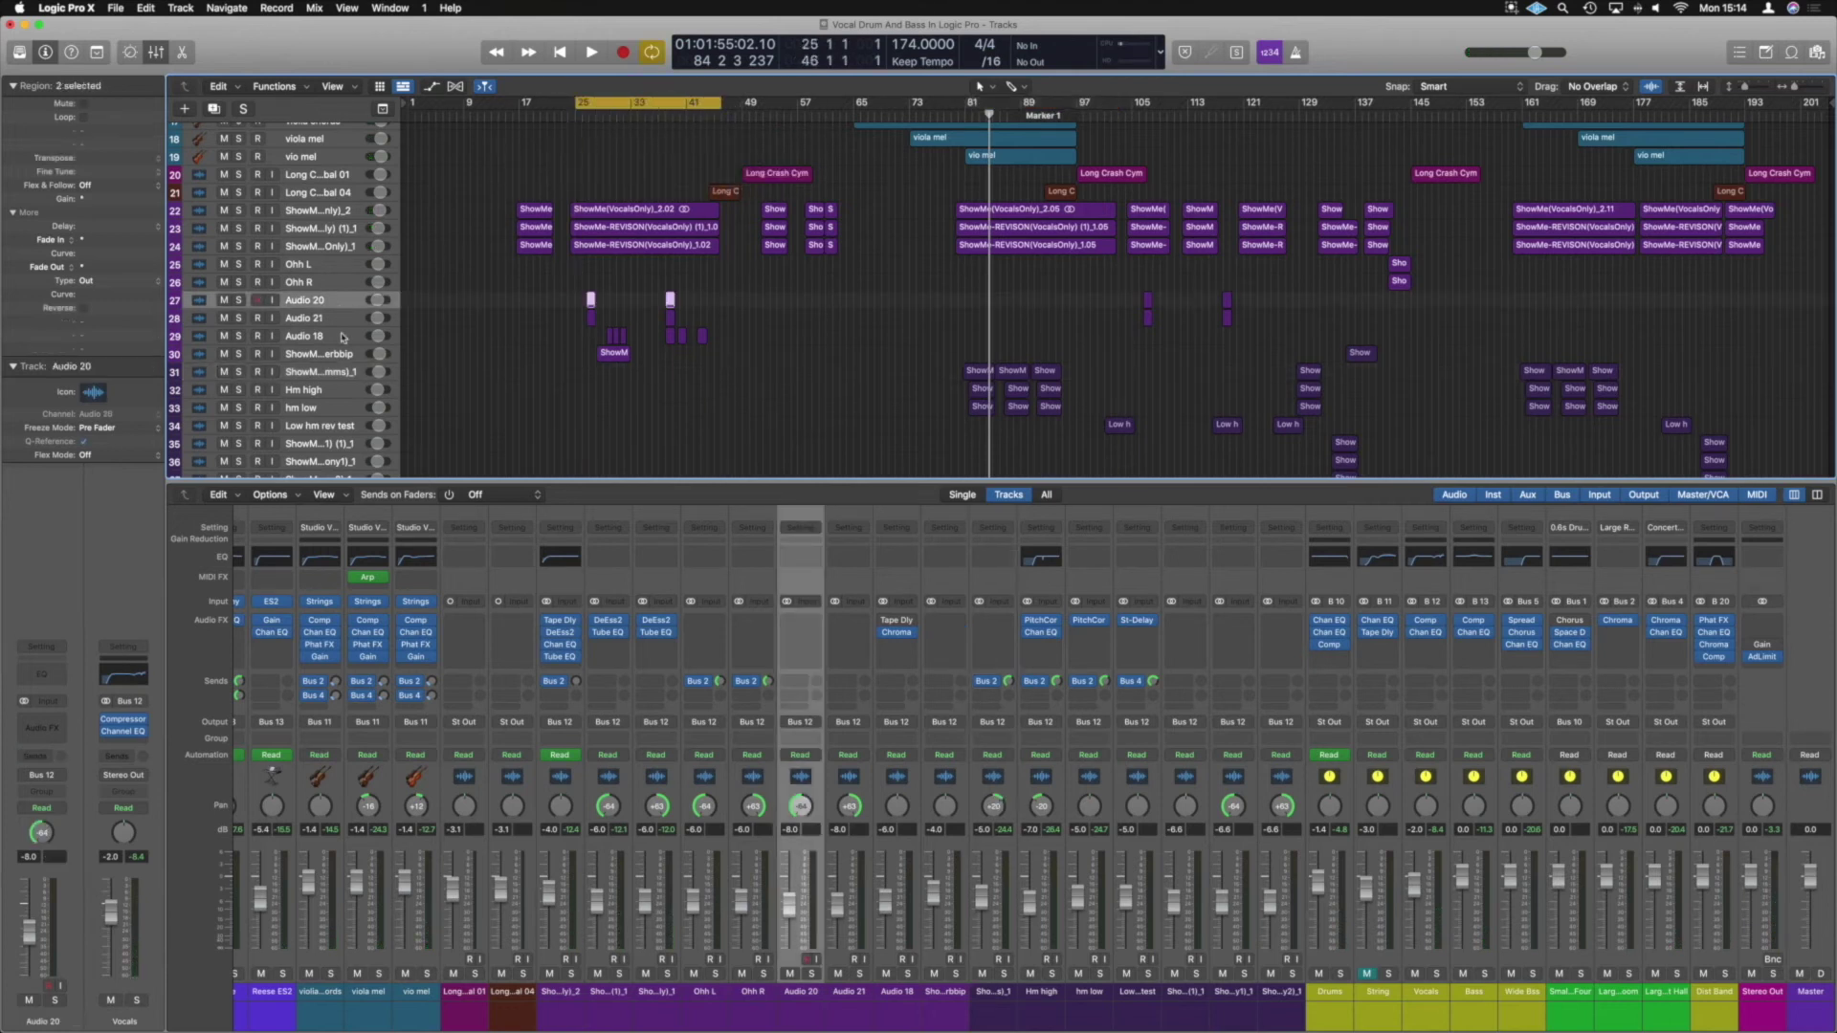
pyautogui.click(238, 300)
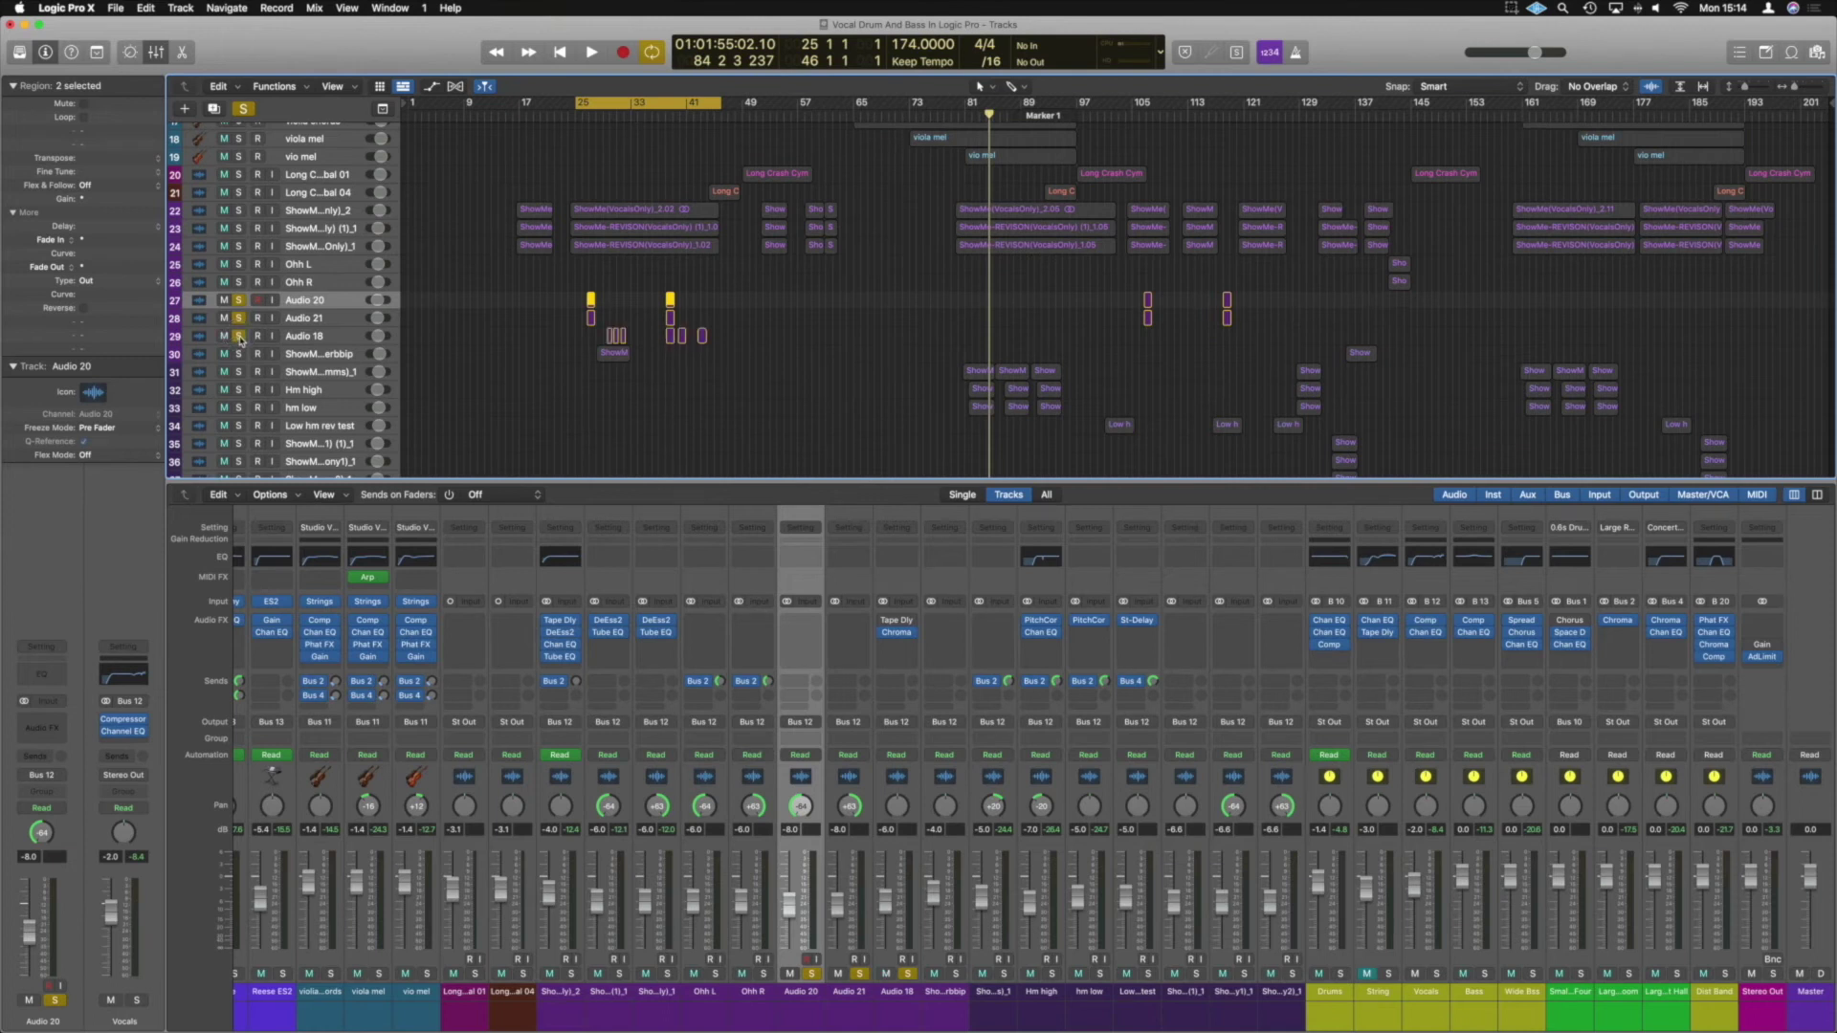
pyautogui.moveTo(240, 340); pyautogui.dragTo(244, 360)
# Step: Play the bar 25 loop, add vocal tracks 22–24 to the solo, then clear all solos
pyautogui.press('space')
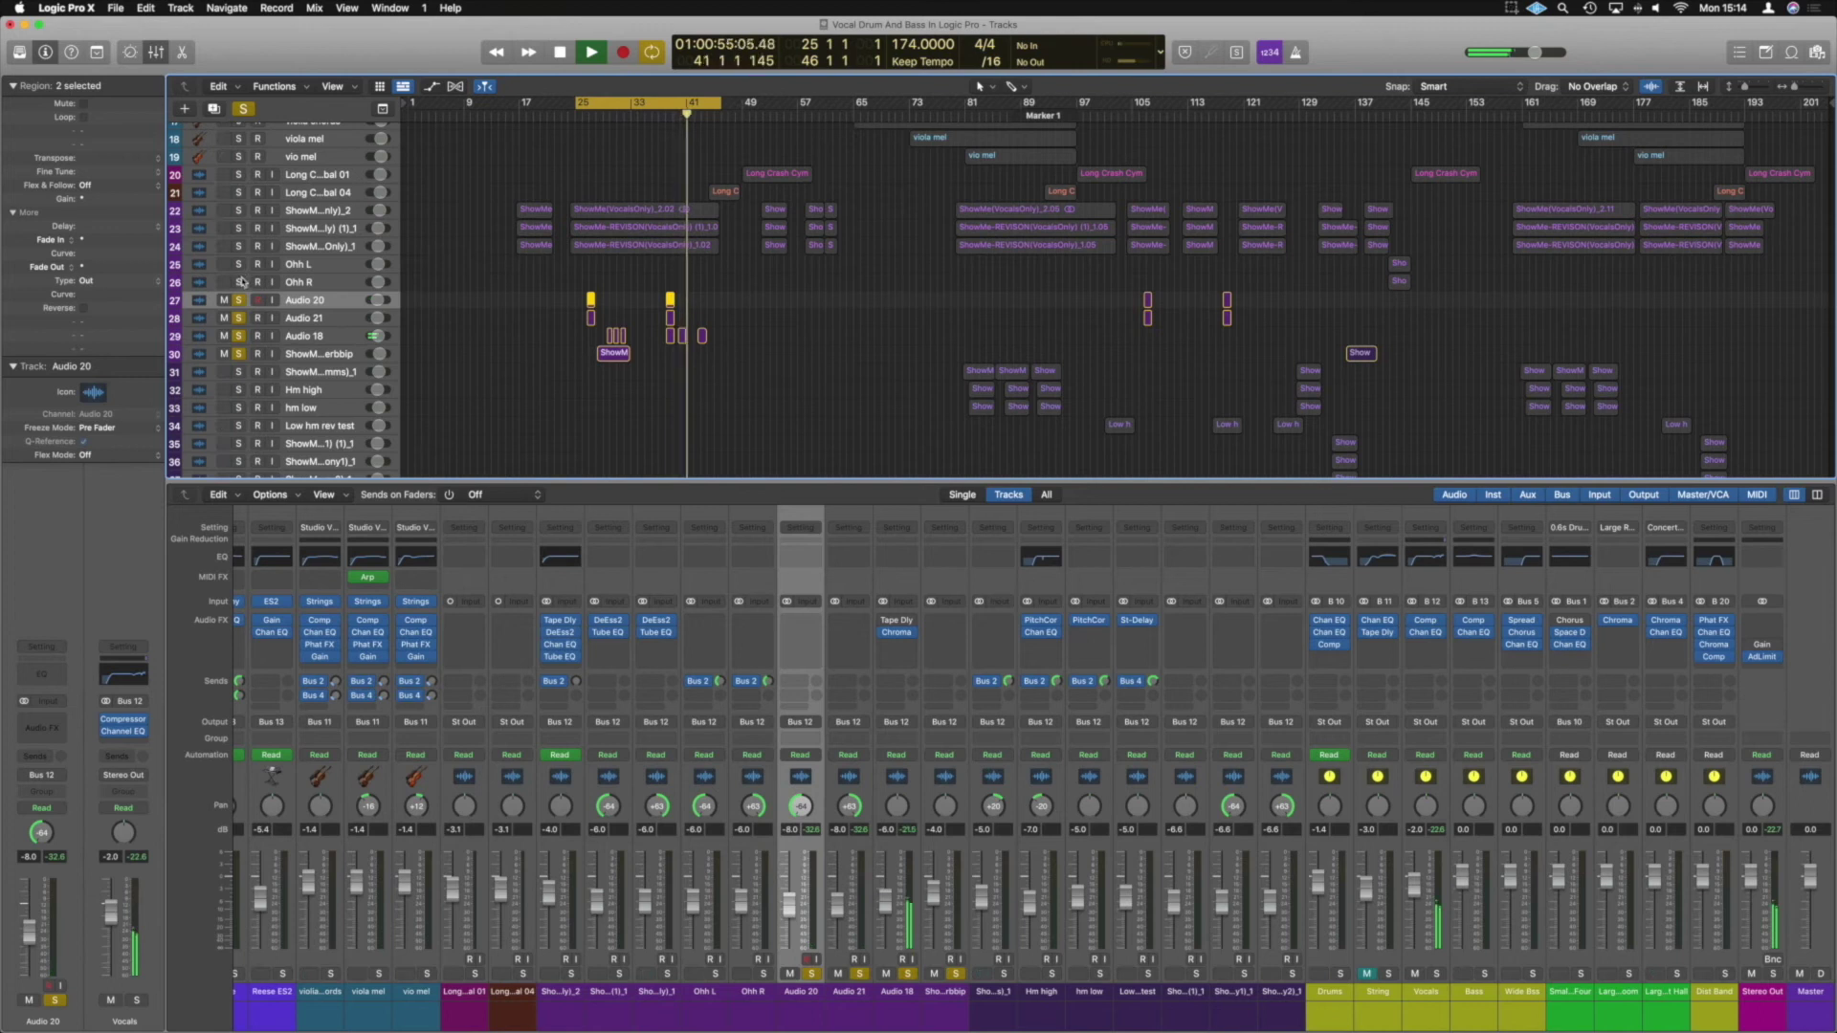
pyautogui.moveTo(243, 211); pyautogui.dragTo(242, 251)
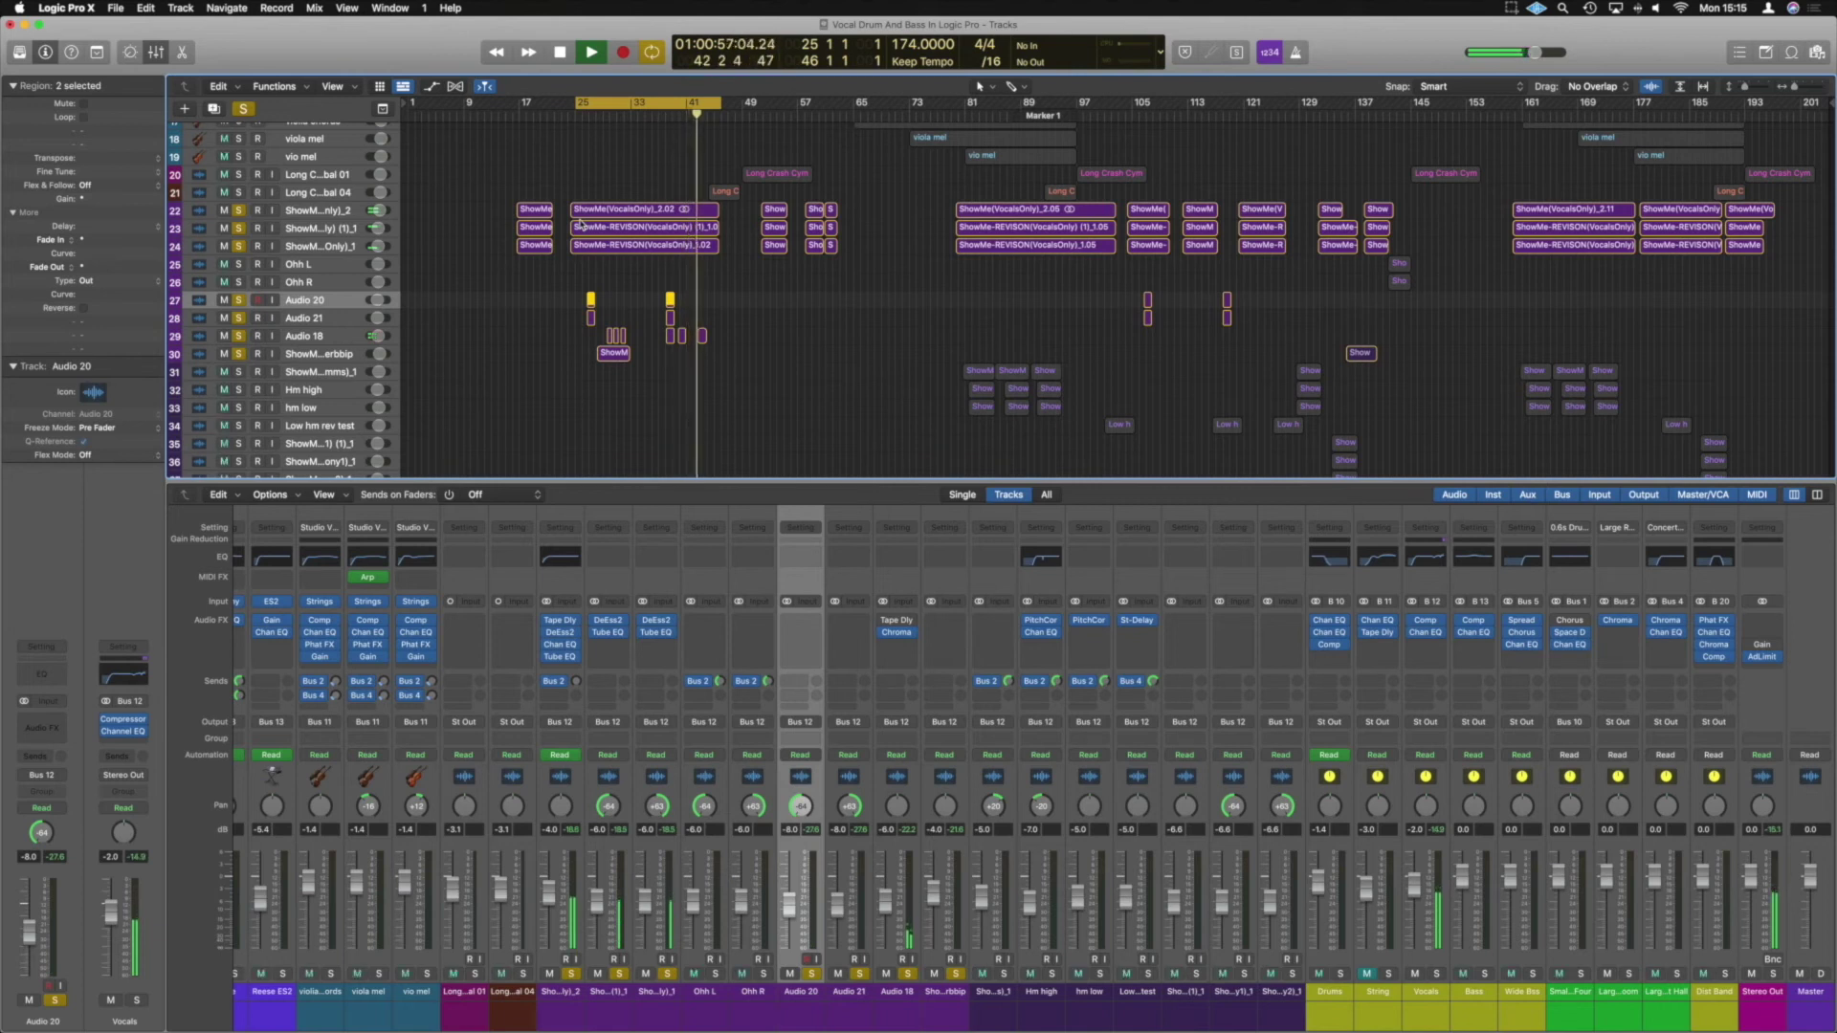
pyautogui.click(244, 110)
# Step: Stop playback and deselect the two Audio 20 regions
pyautogui.press('space')
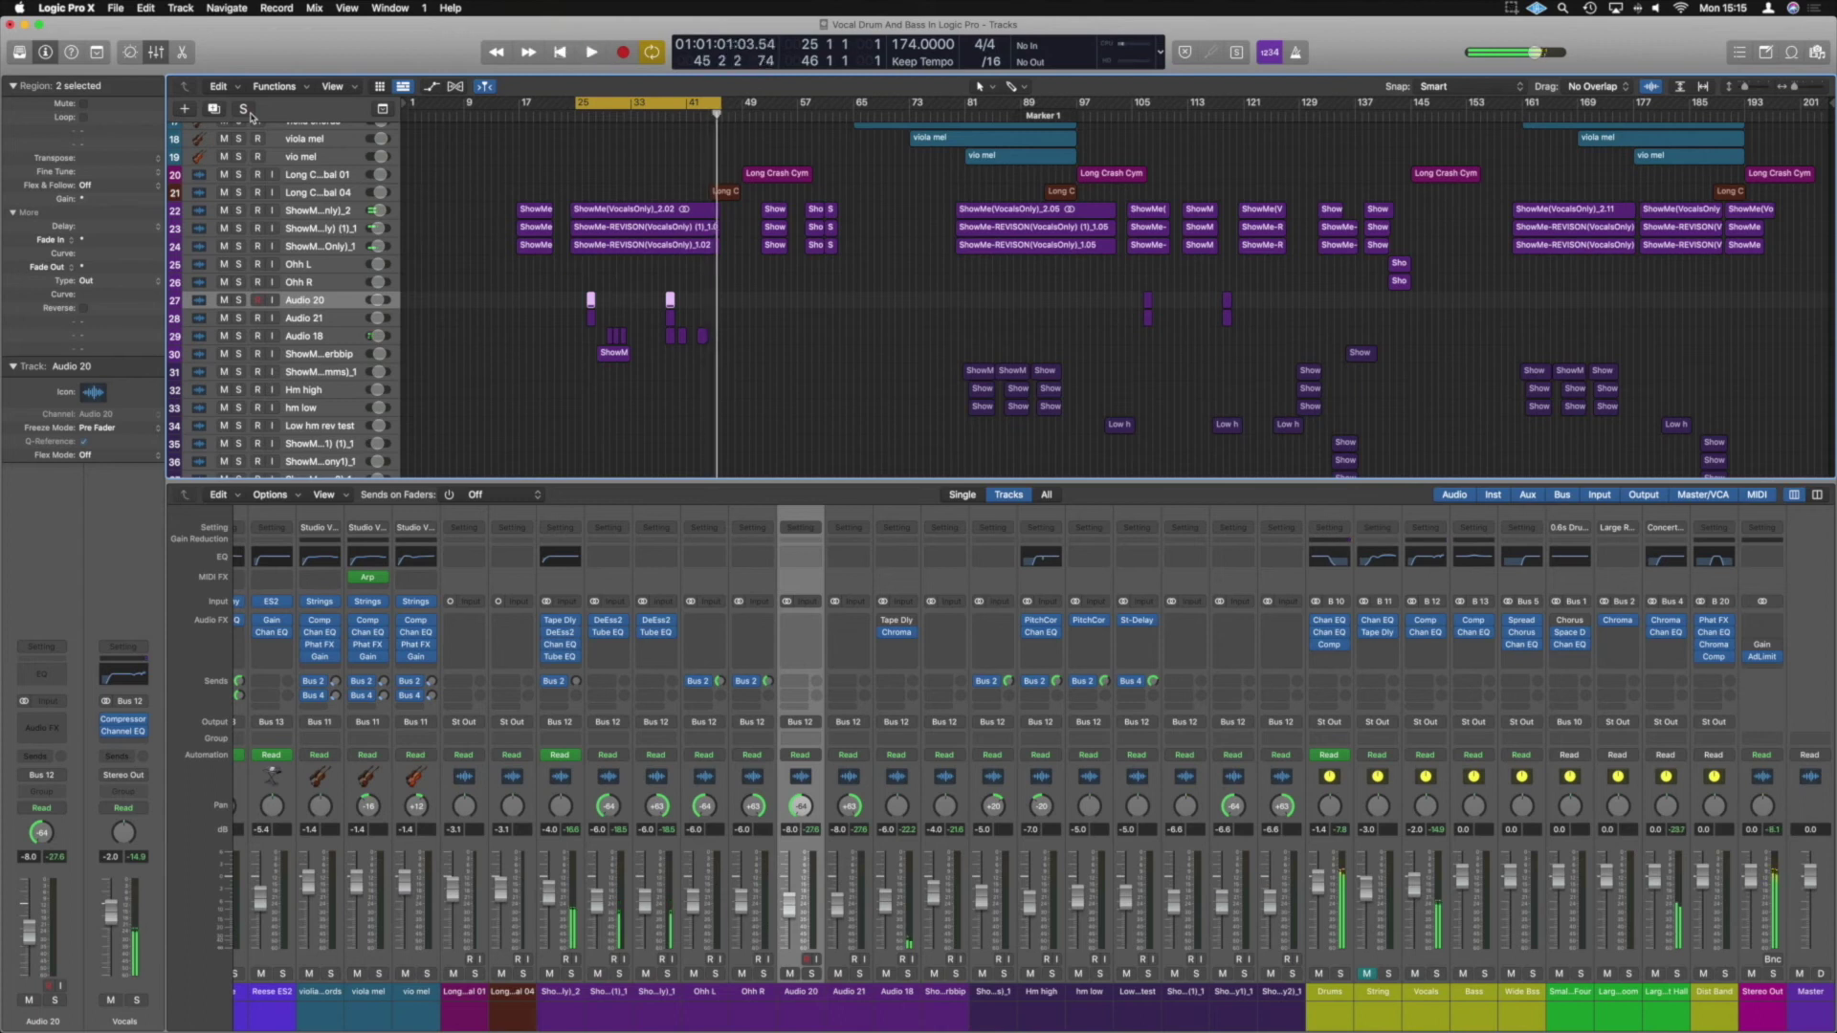
pyautogui.click(755, 301)
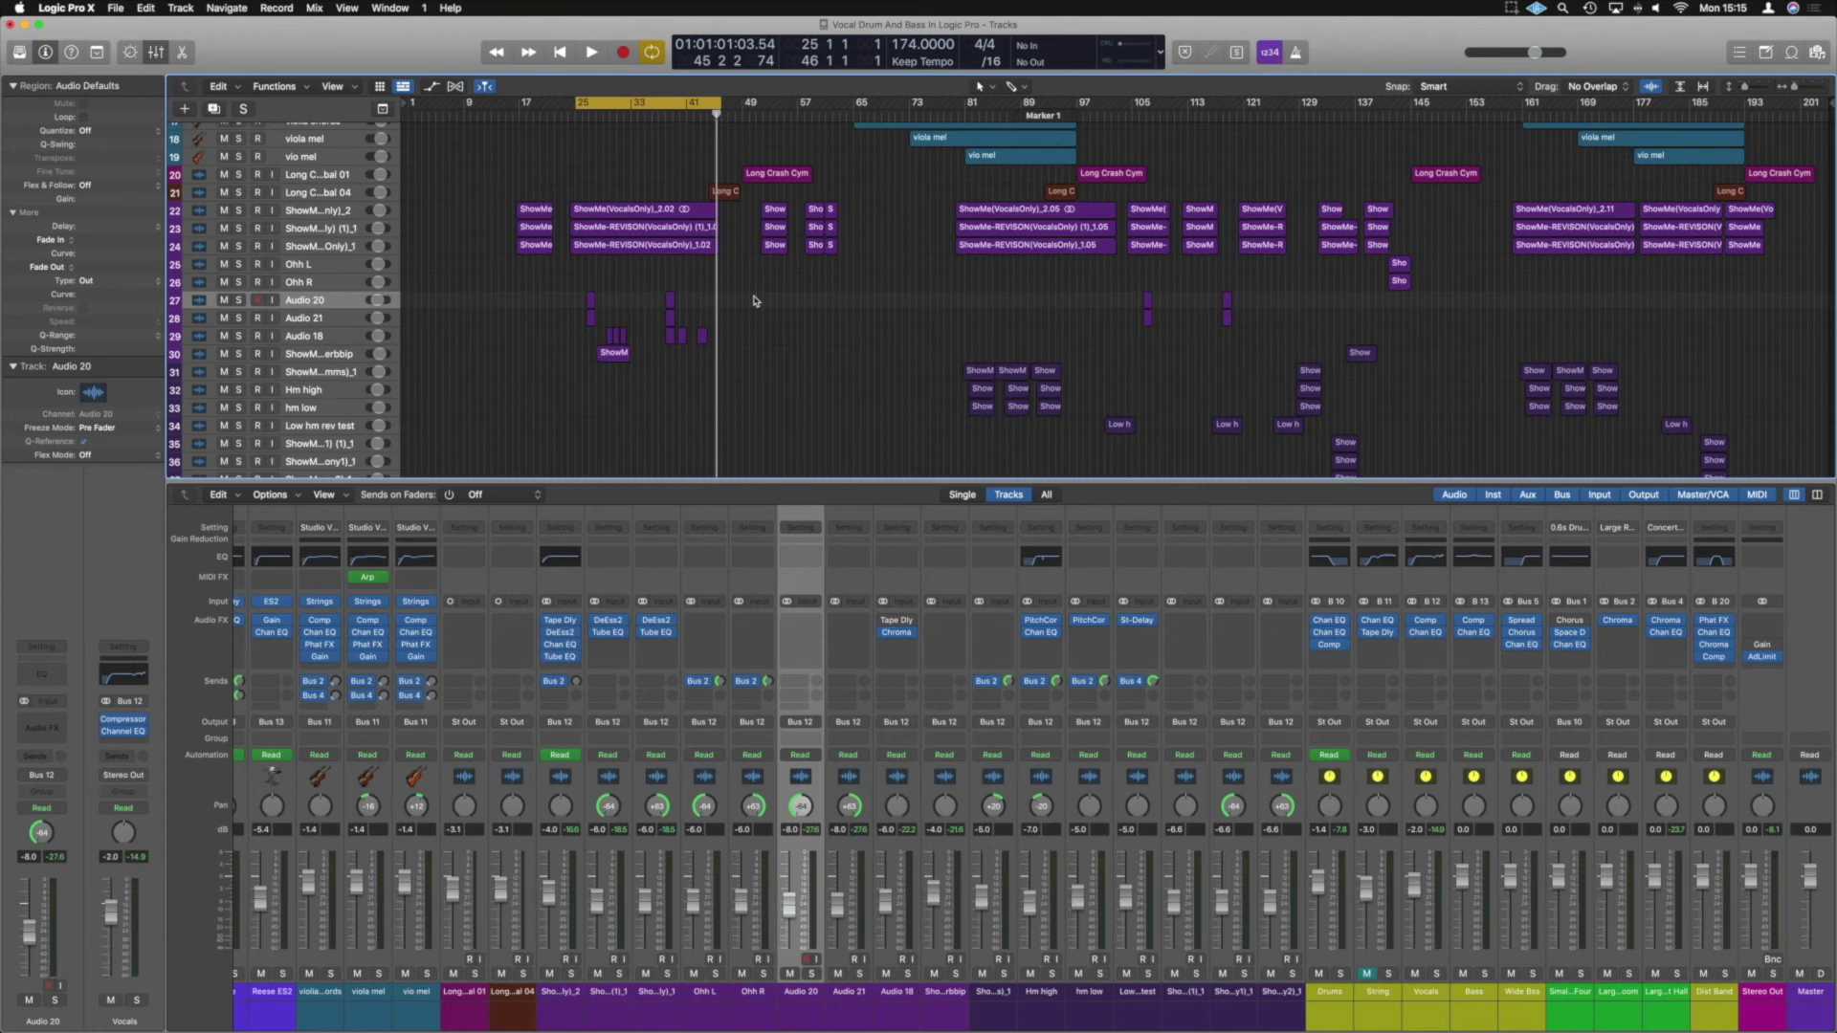
pyautogui.scroll(2, 754, 301)
pyautogui.scroll(-2, 754, 301)
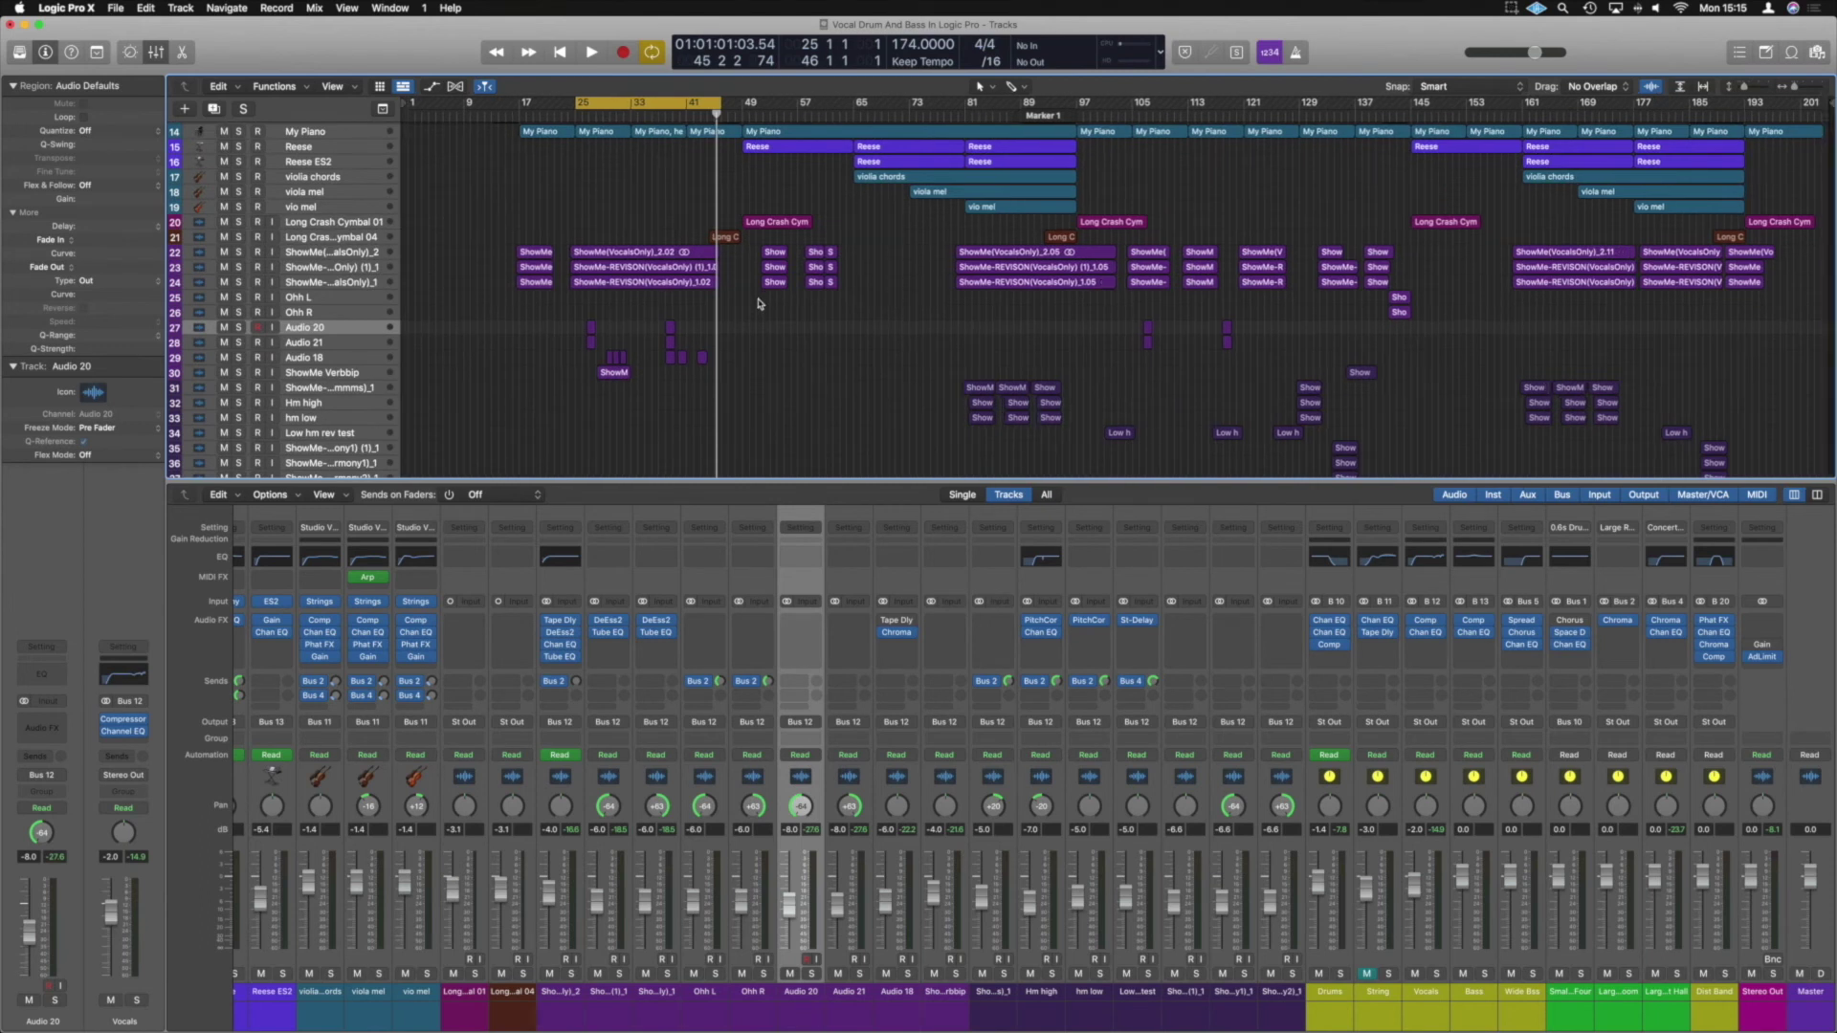
# Step: Turn off the Cycle loop range
pyautogui.click(613, 105)
pyautogui.scroll(-3, 916, 373)
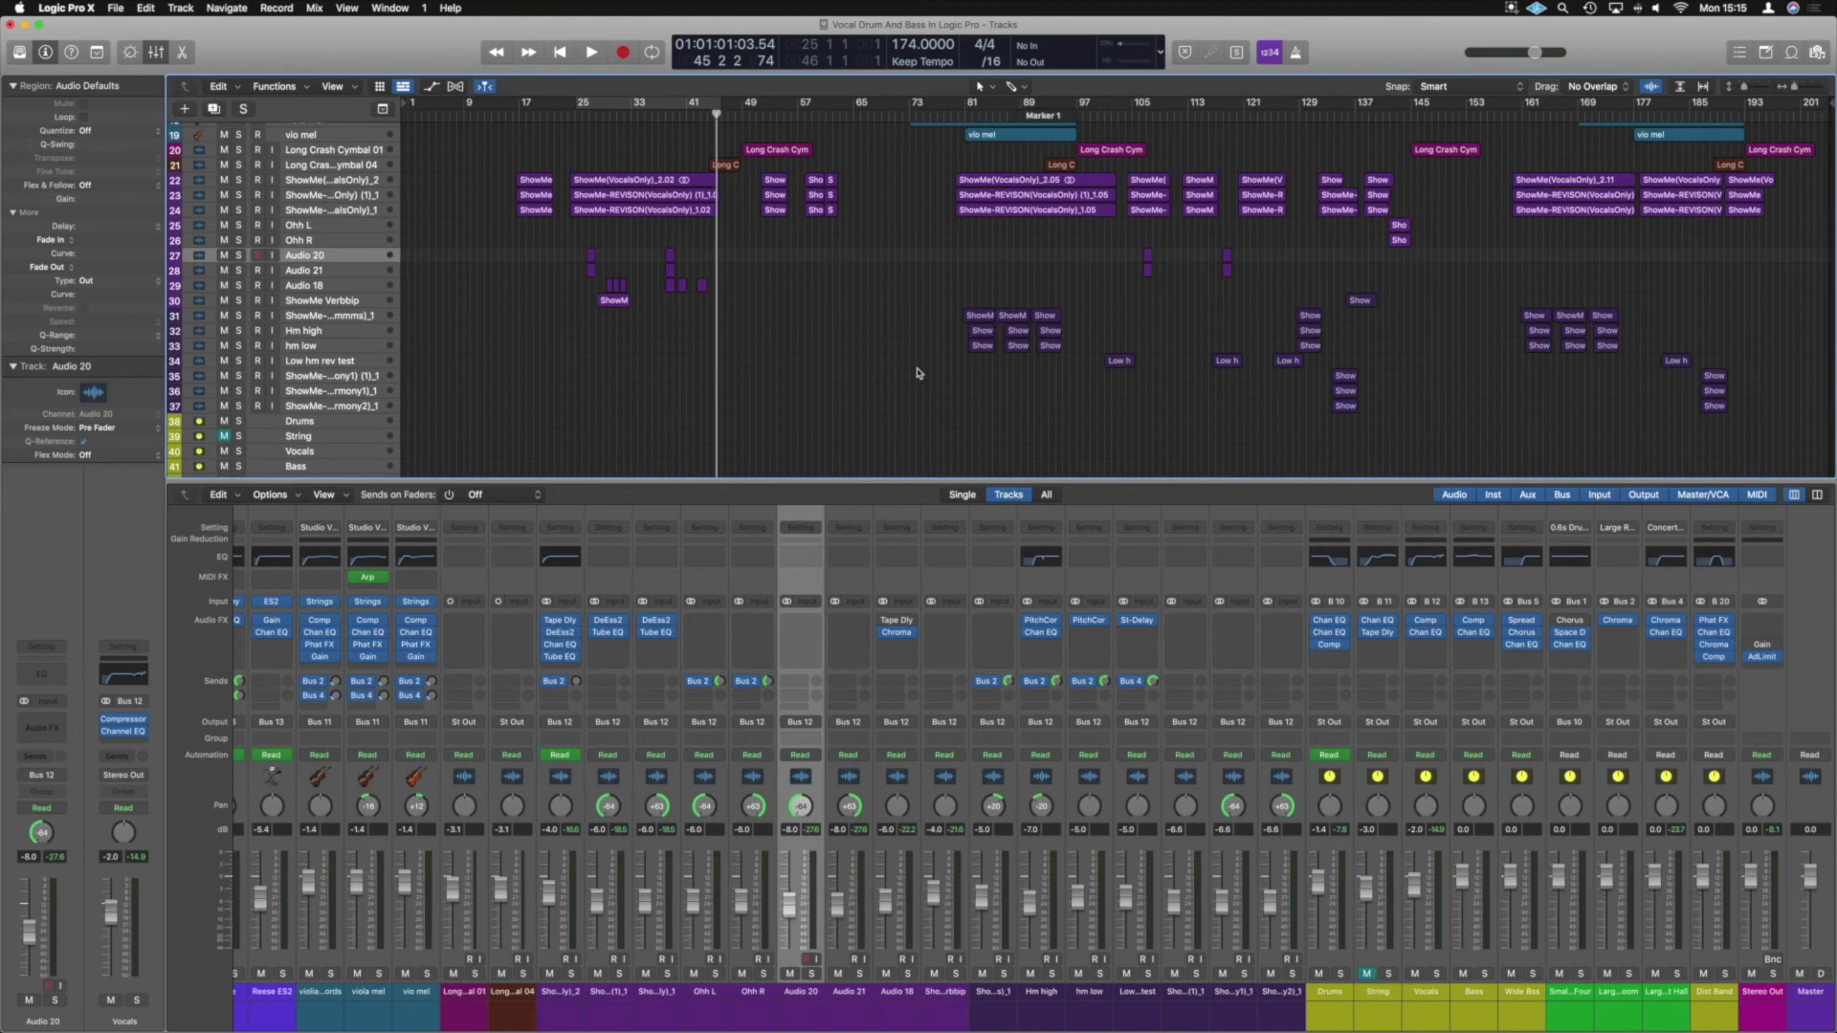
pyautogui.scroll(-1, 916, 374)
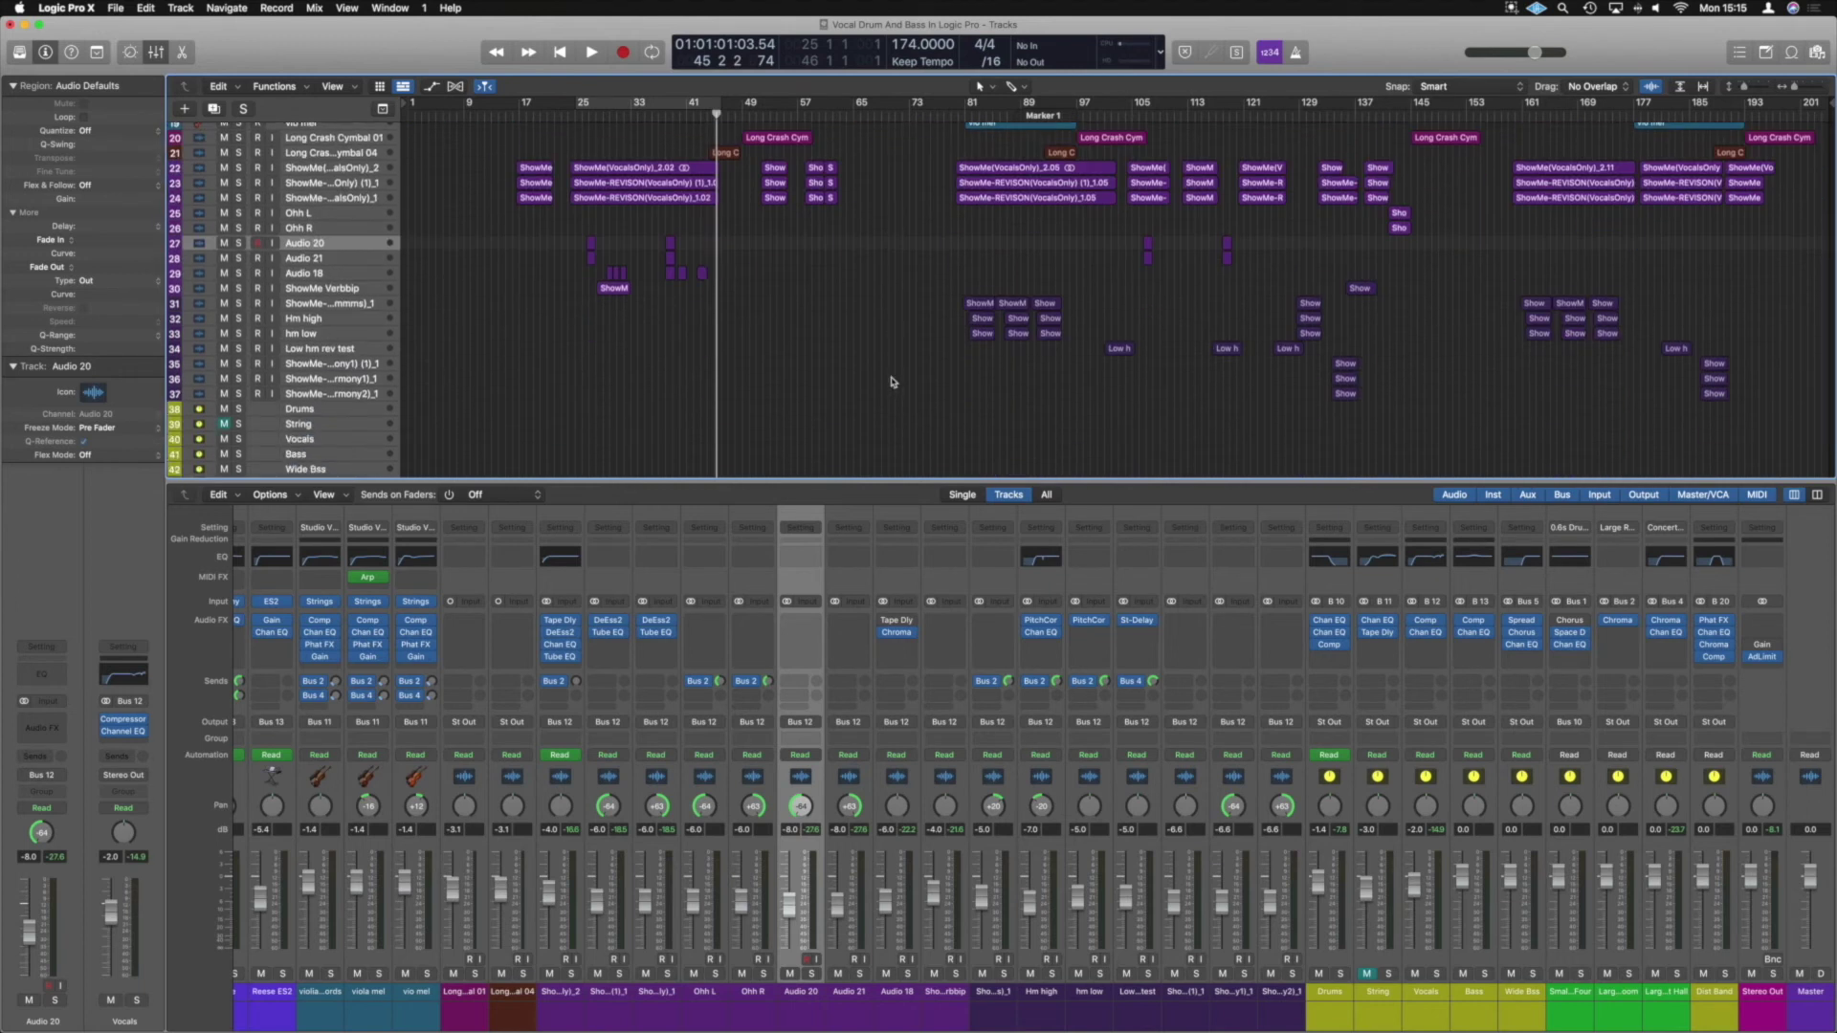
pyautogui.hscroll(-5, 1231, 734)
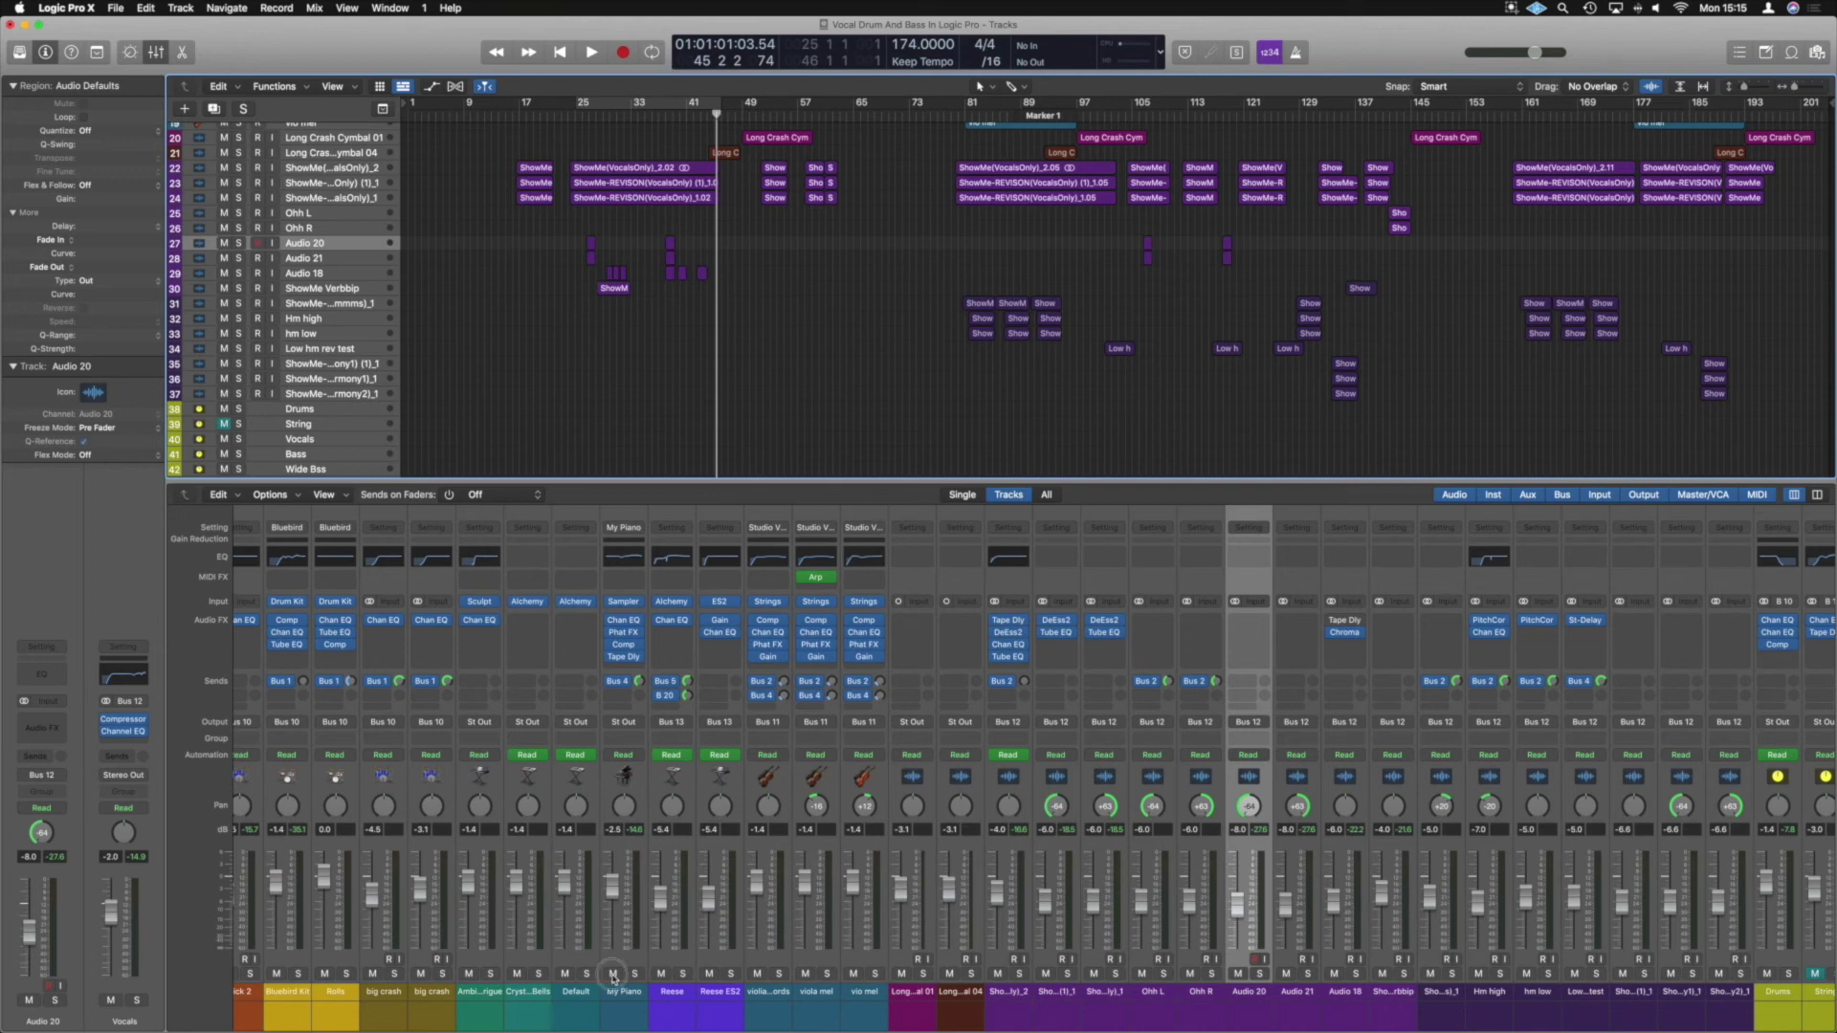
# Step: Mute the My Piano channel strip in the mixer
pyautogui.click(613, 974)
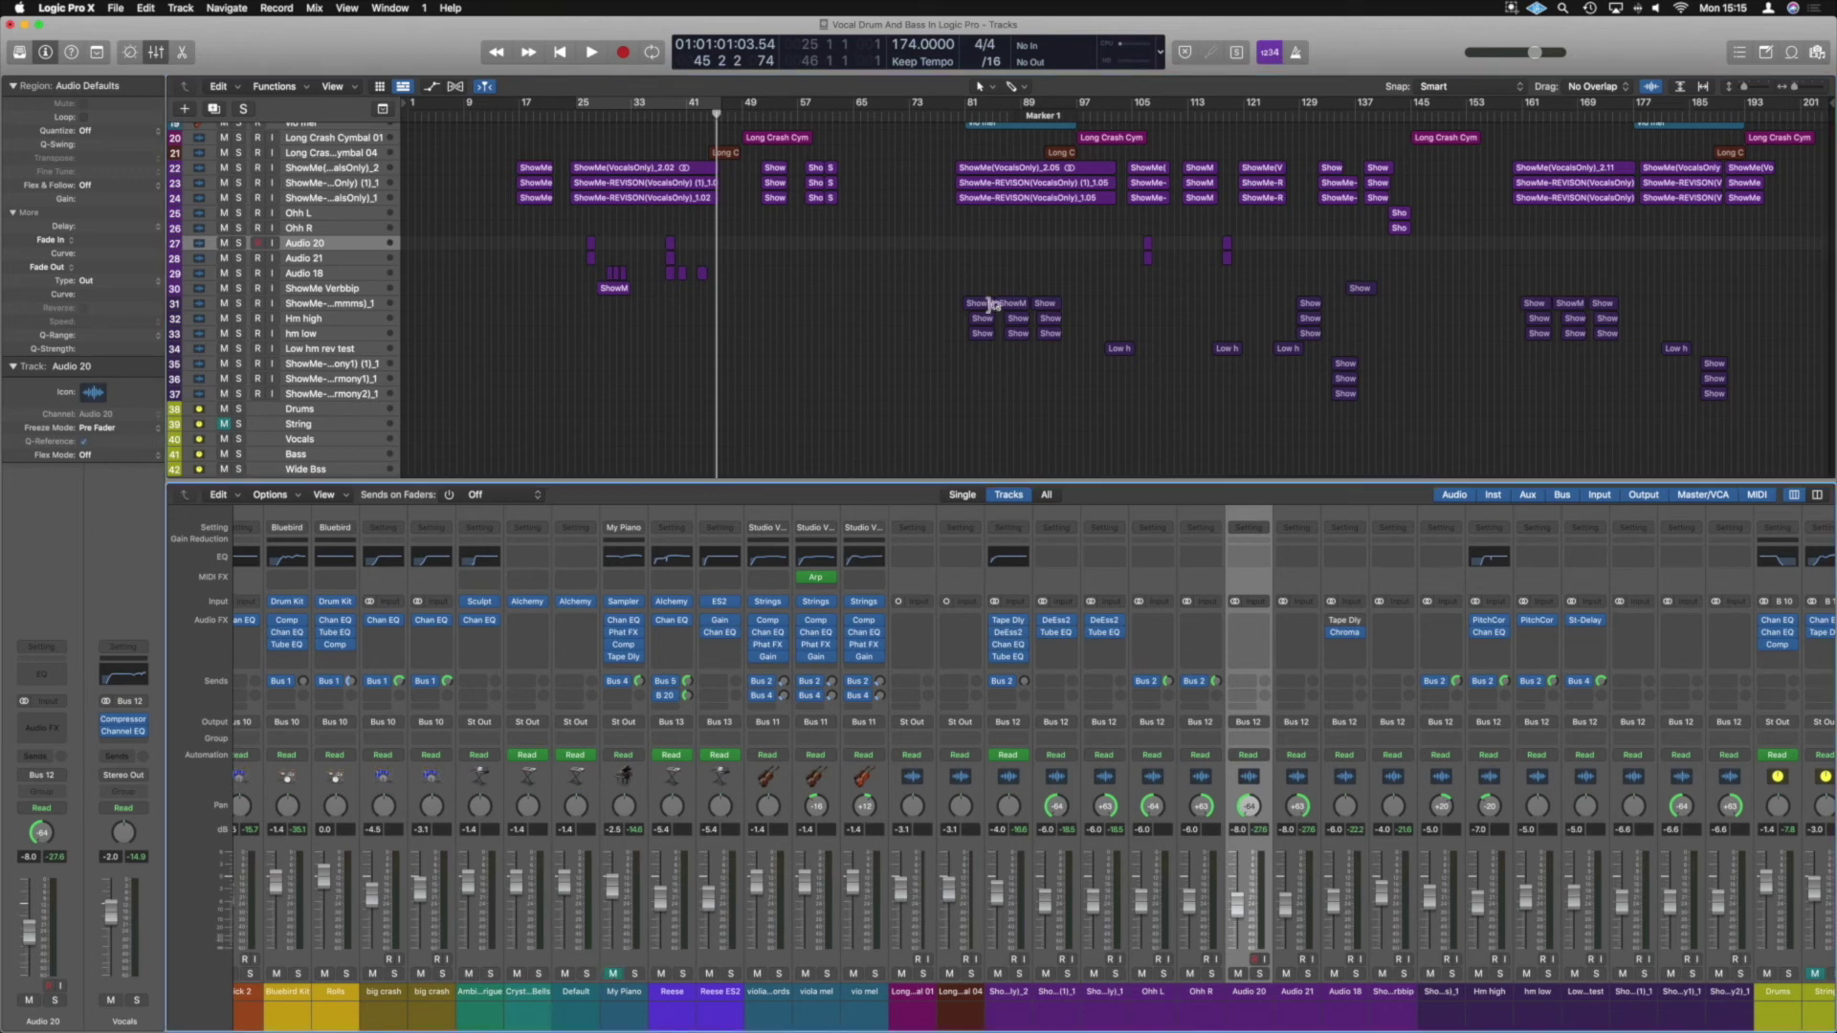
pyautogui.scroll(5, 991, 304)
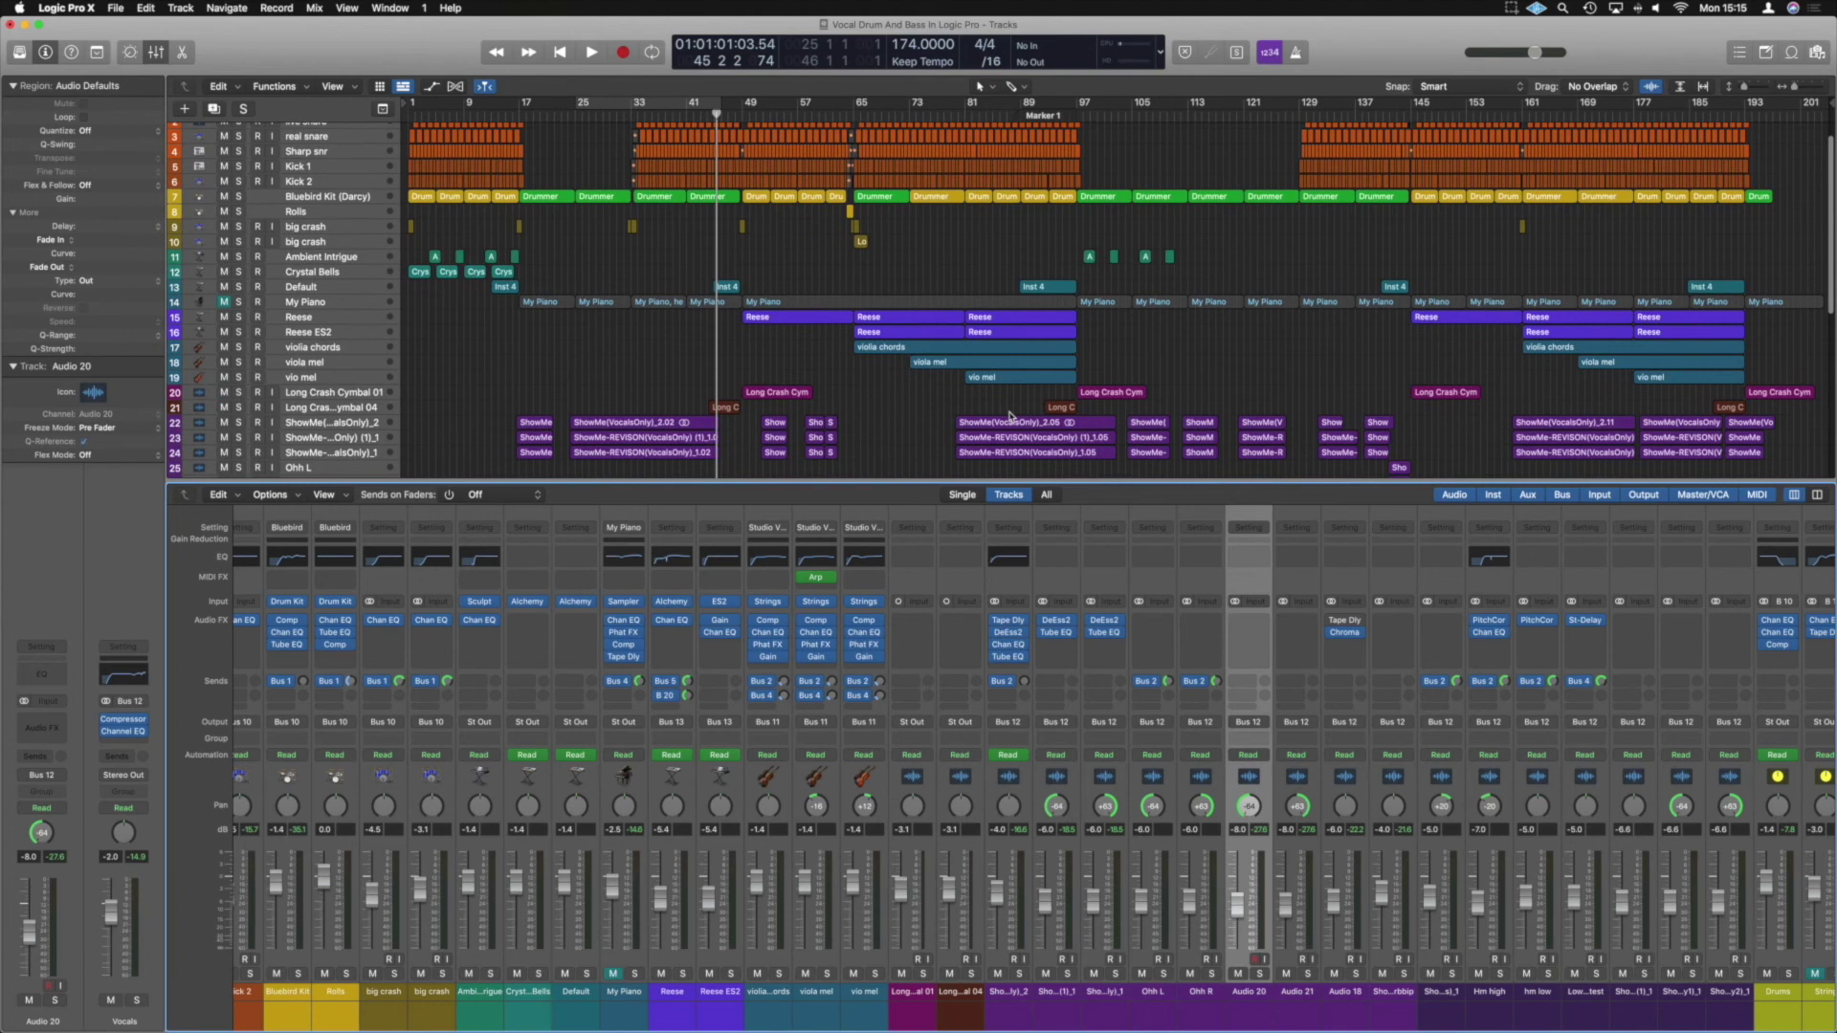
pyautogui.scroll(-5, 919, 355)
pyautogui.scroll(3, 906, 287)
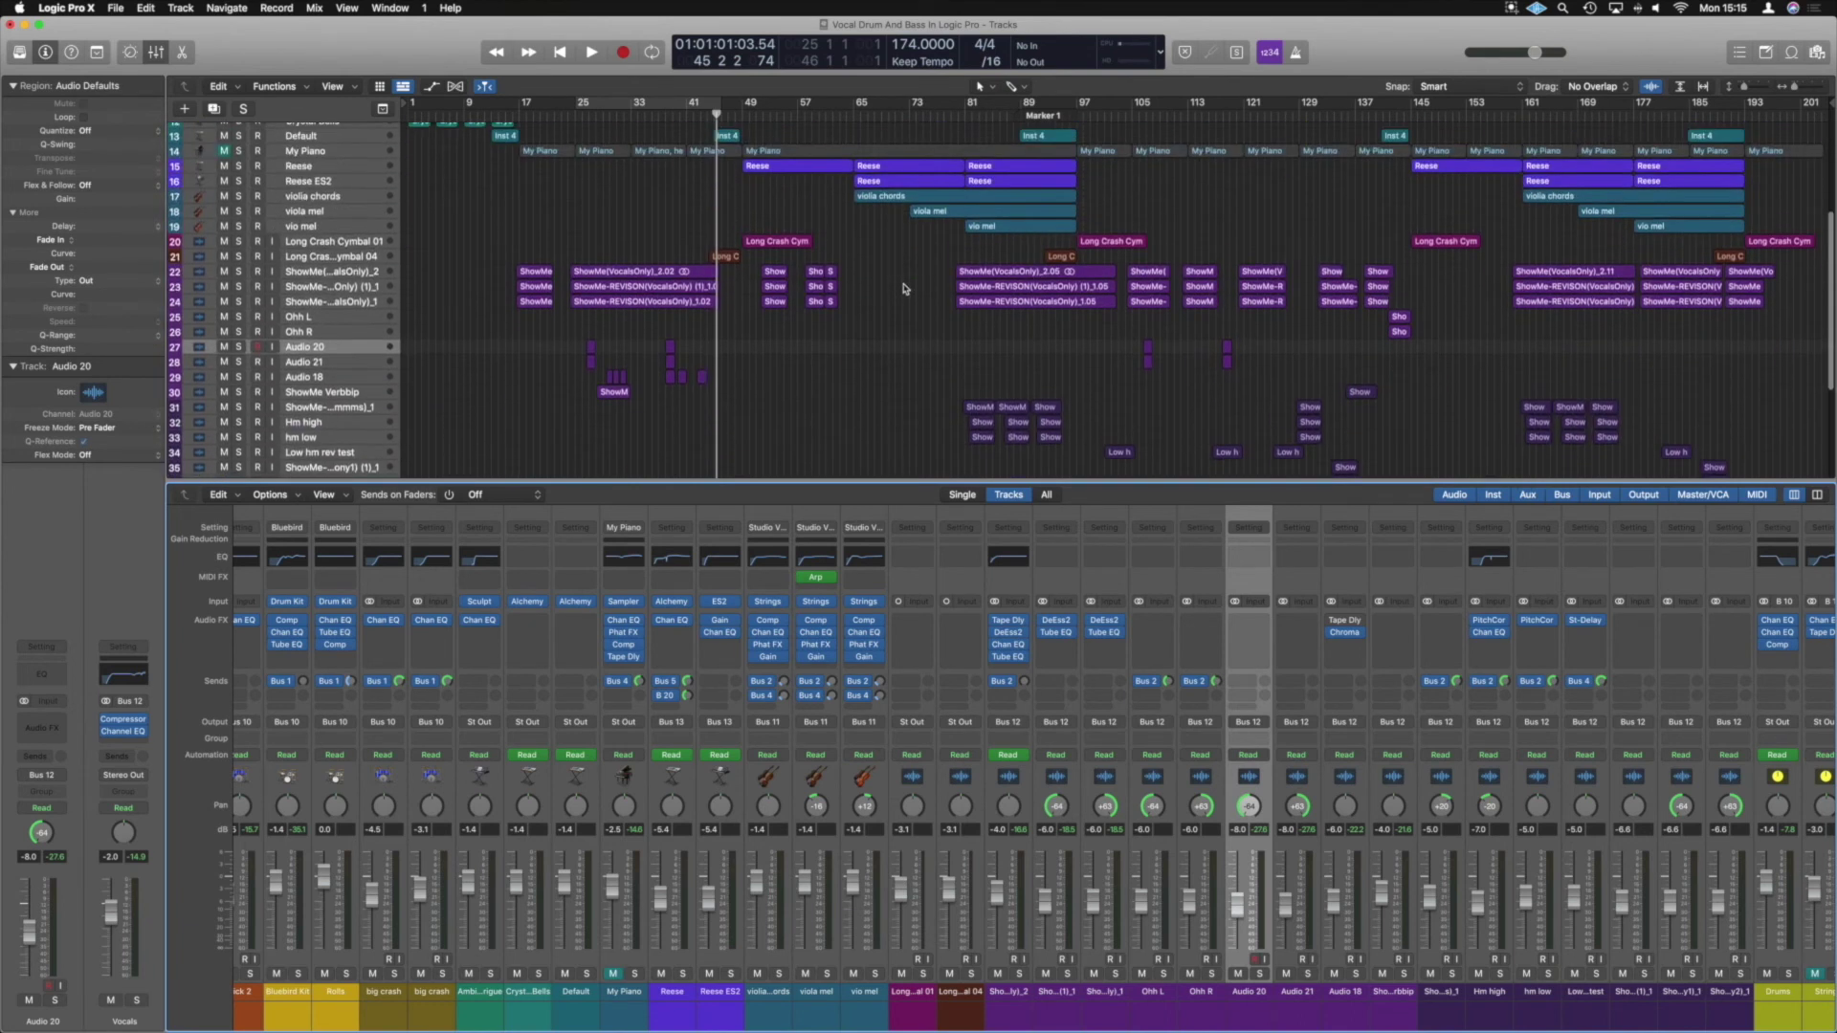
pyautogui.scroll(1, 905, 288)
# Step: Play the full arrangement without the piano from bar 16
pyautogui.click(518, 113)
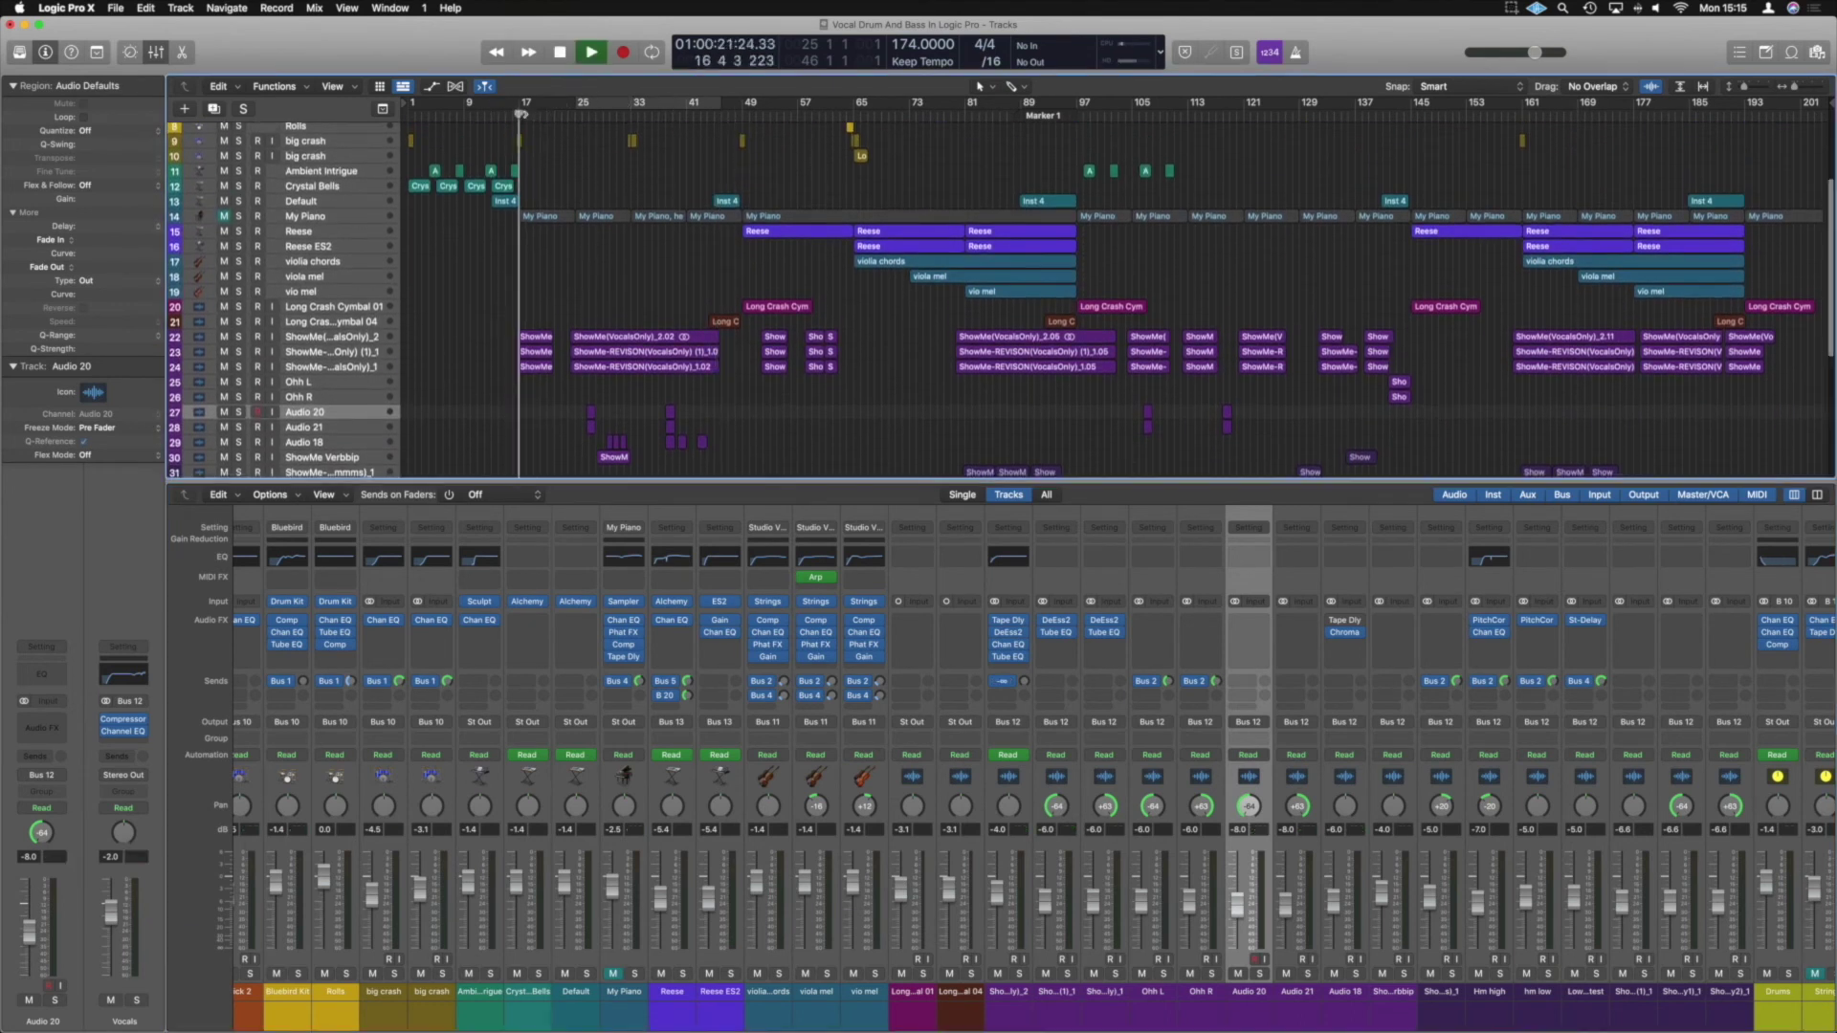
pyautogui.press('space')
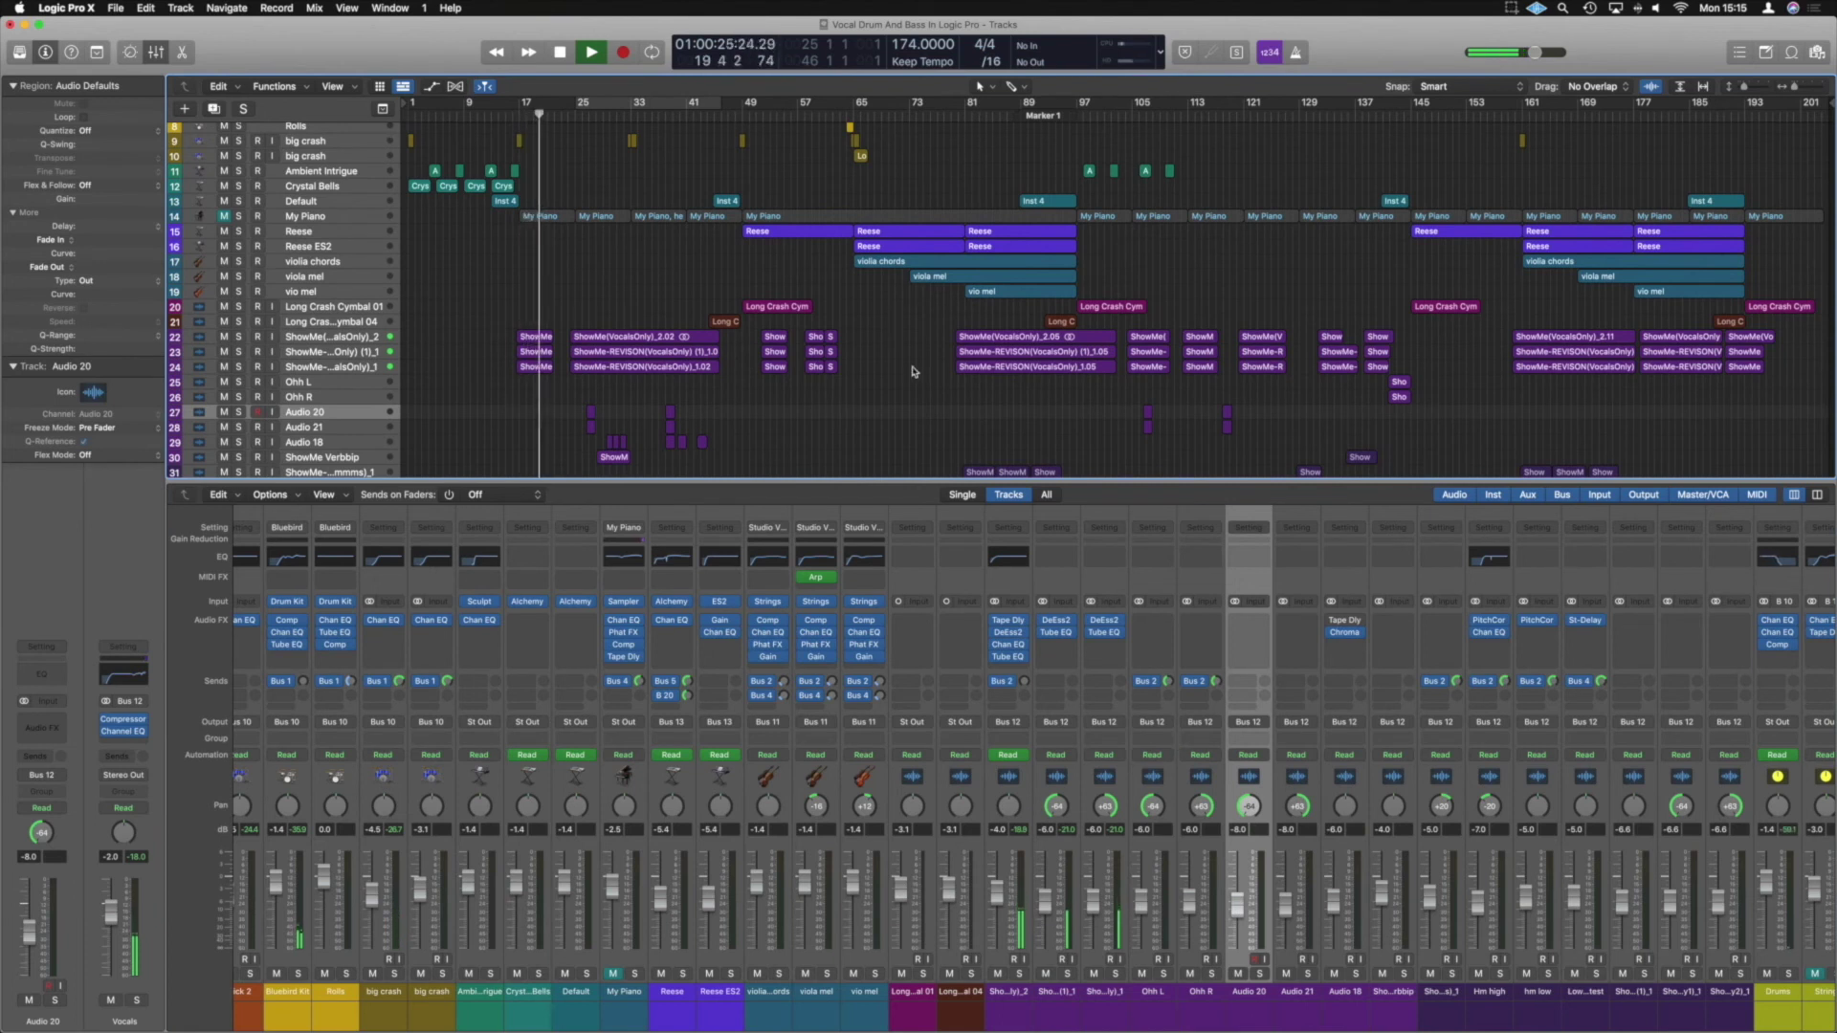
pyautogui.scroll(4, 910, 369)
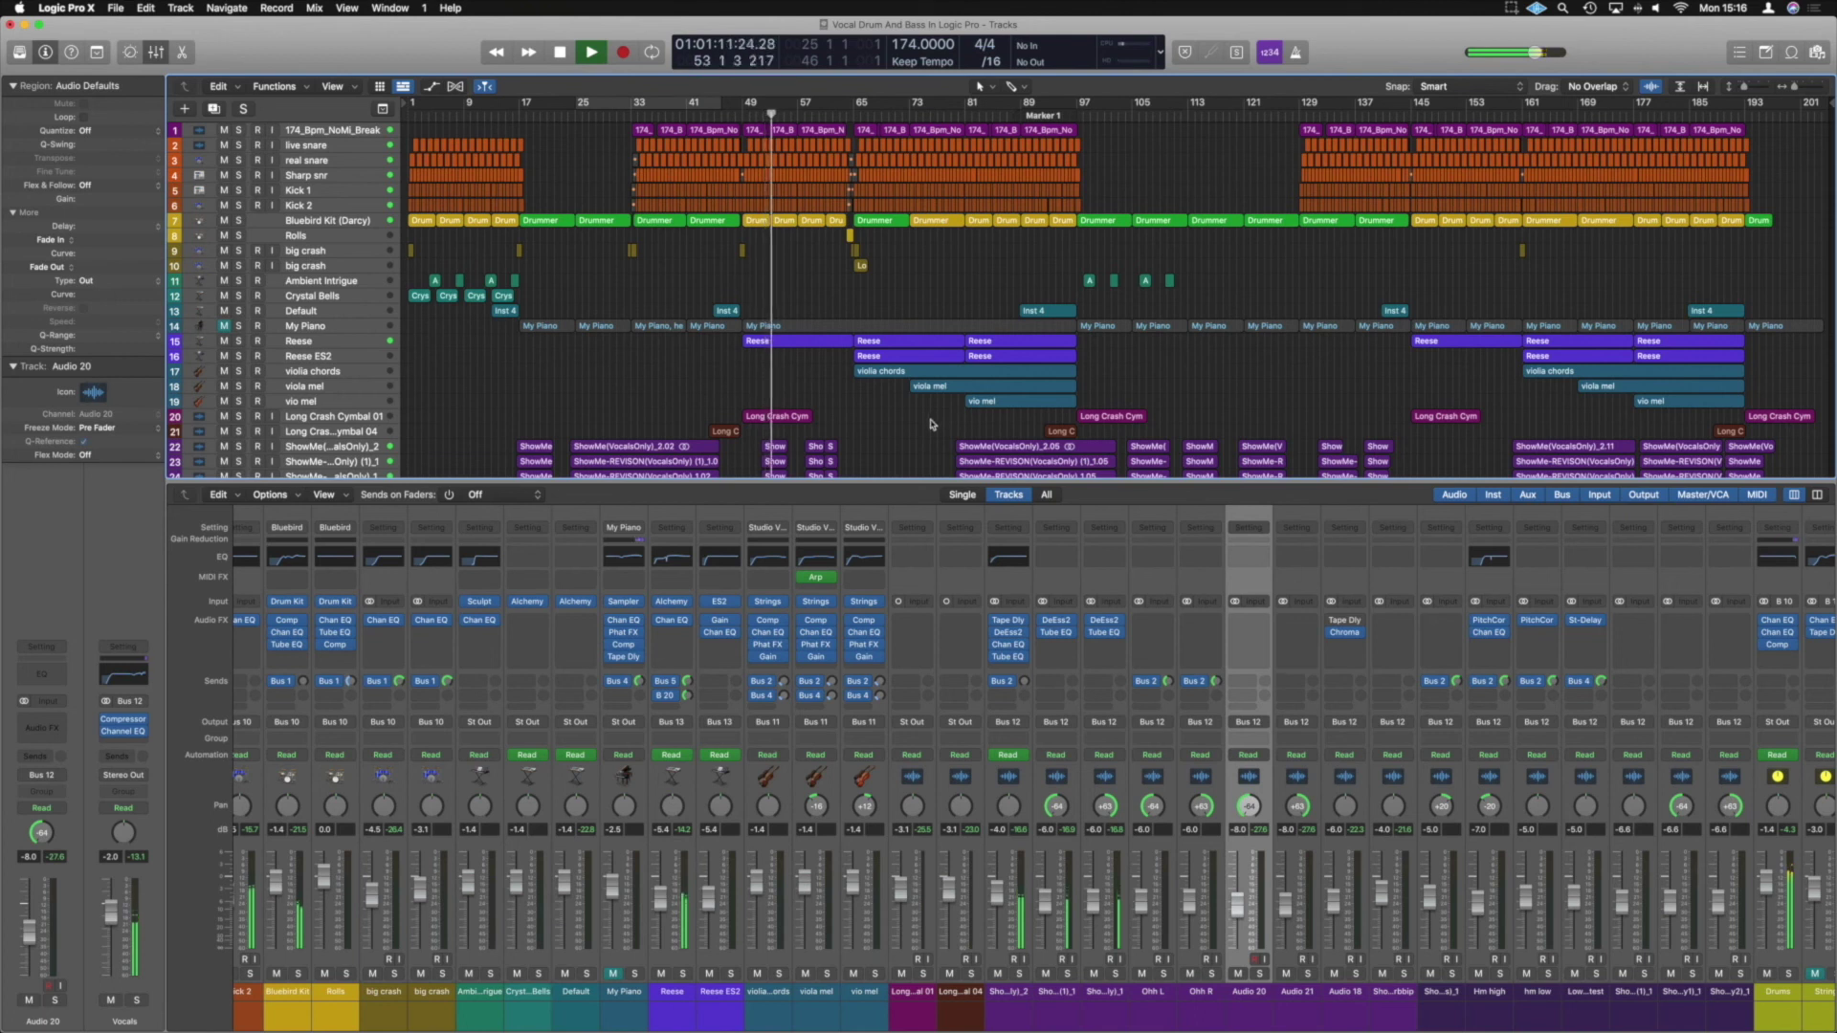
pyautogui.scroll(-2, 922, 449)
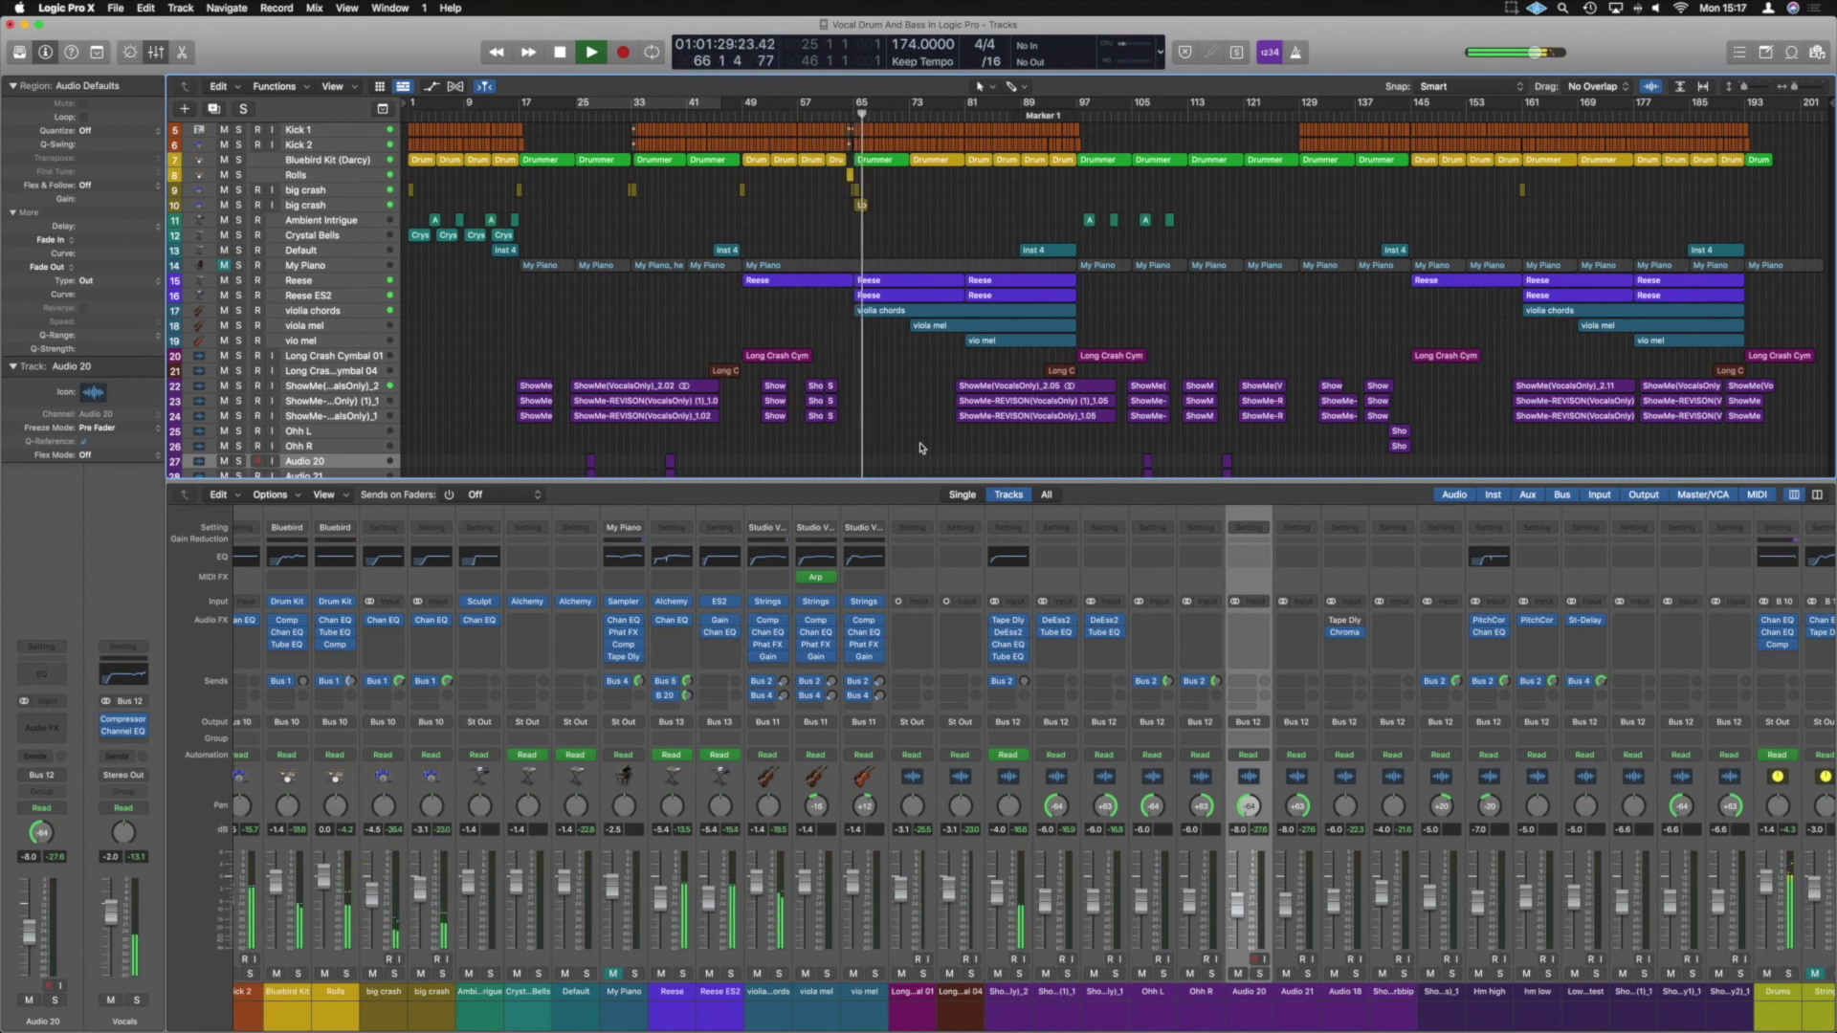
# Step: Jump playback ahead to bar 81, then stop it just past bar 97
pyautogui.click(960, 115)
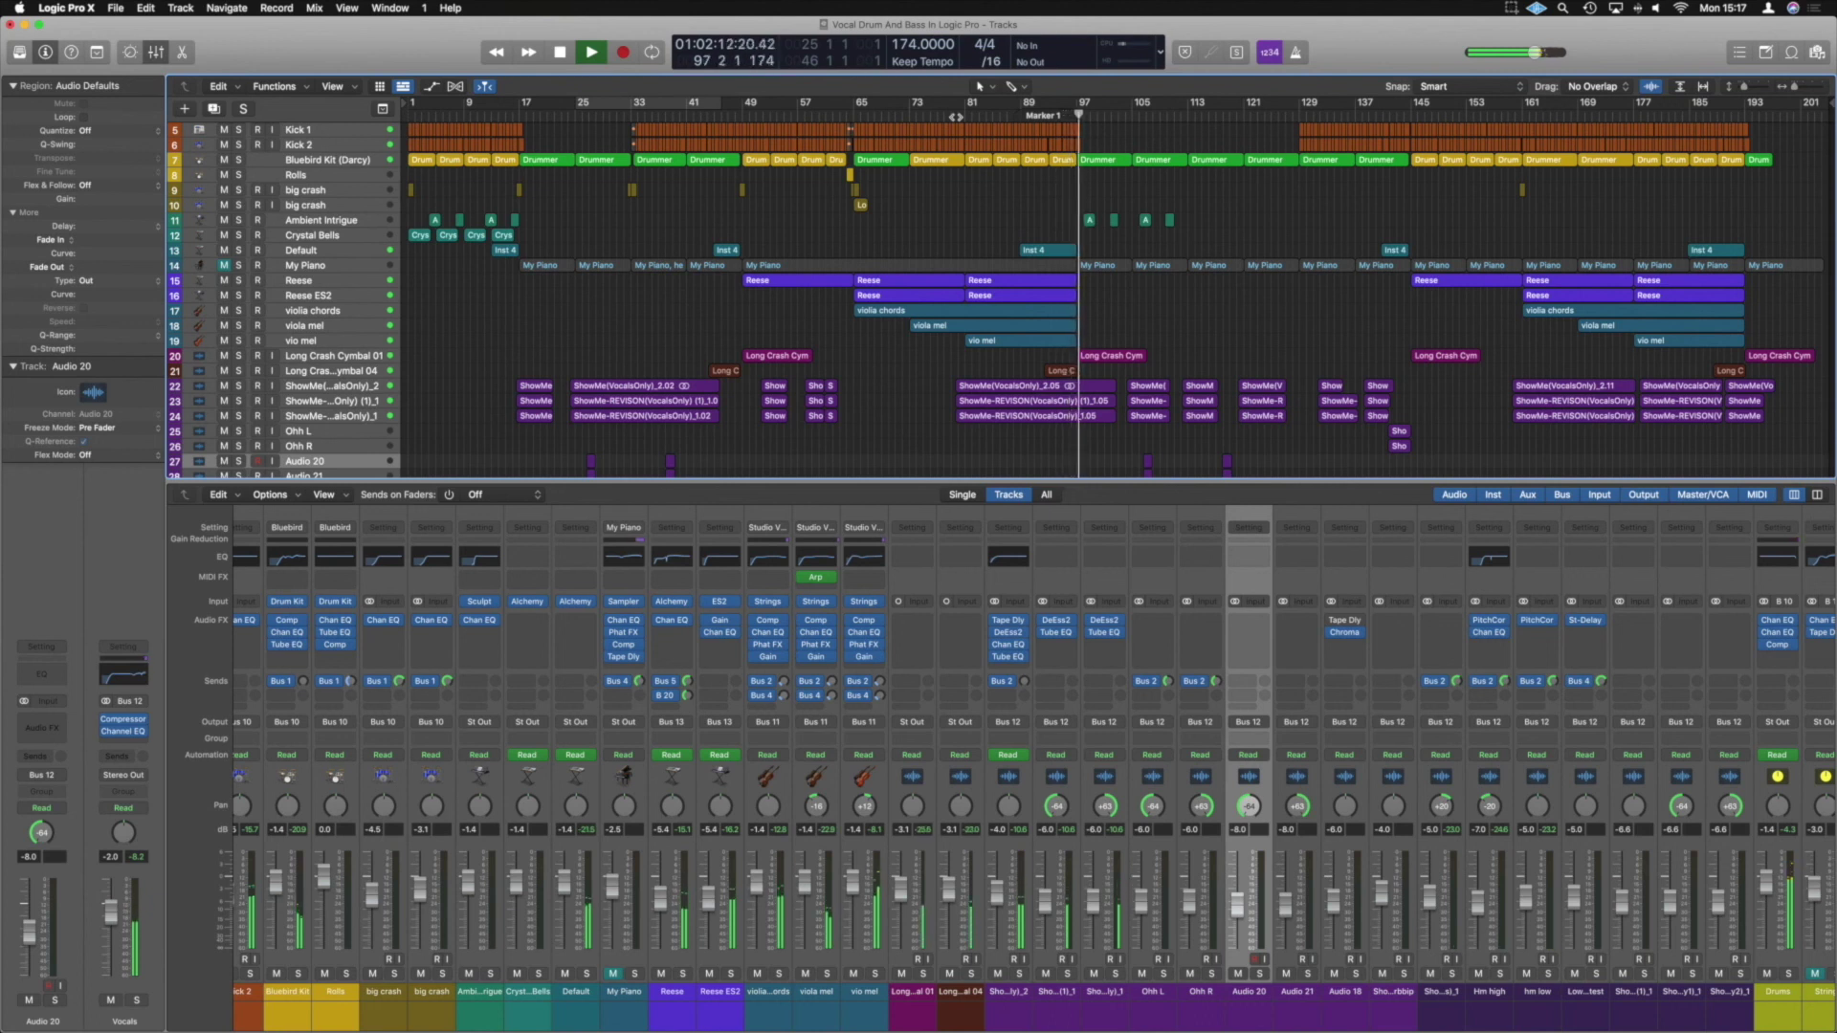
pyautogui.press('space')
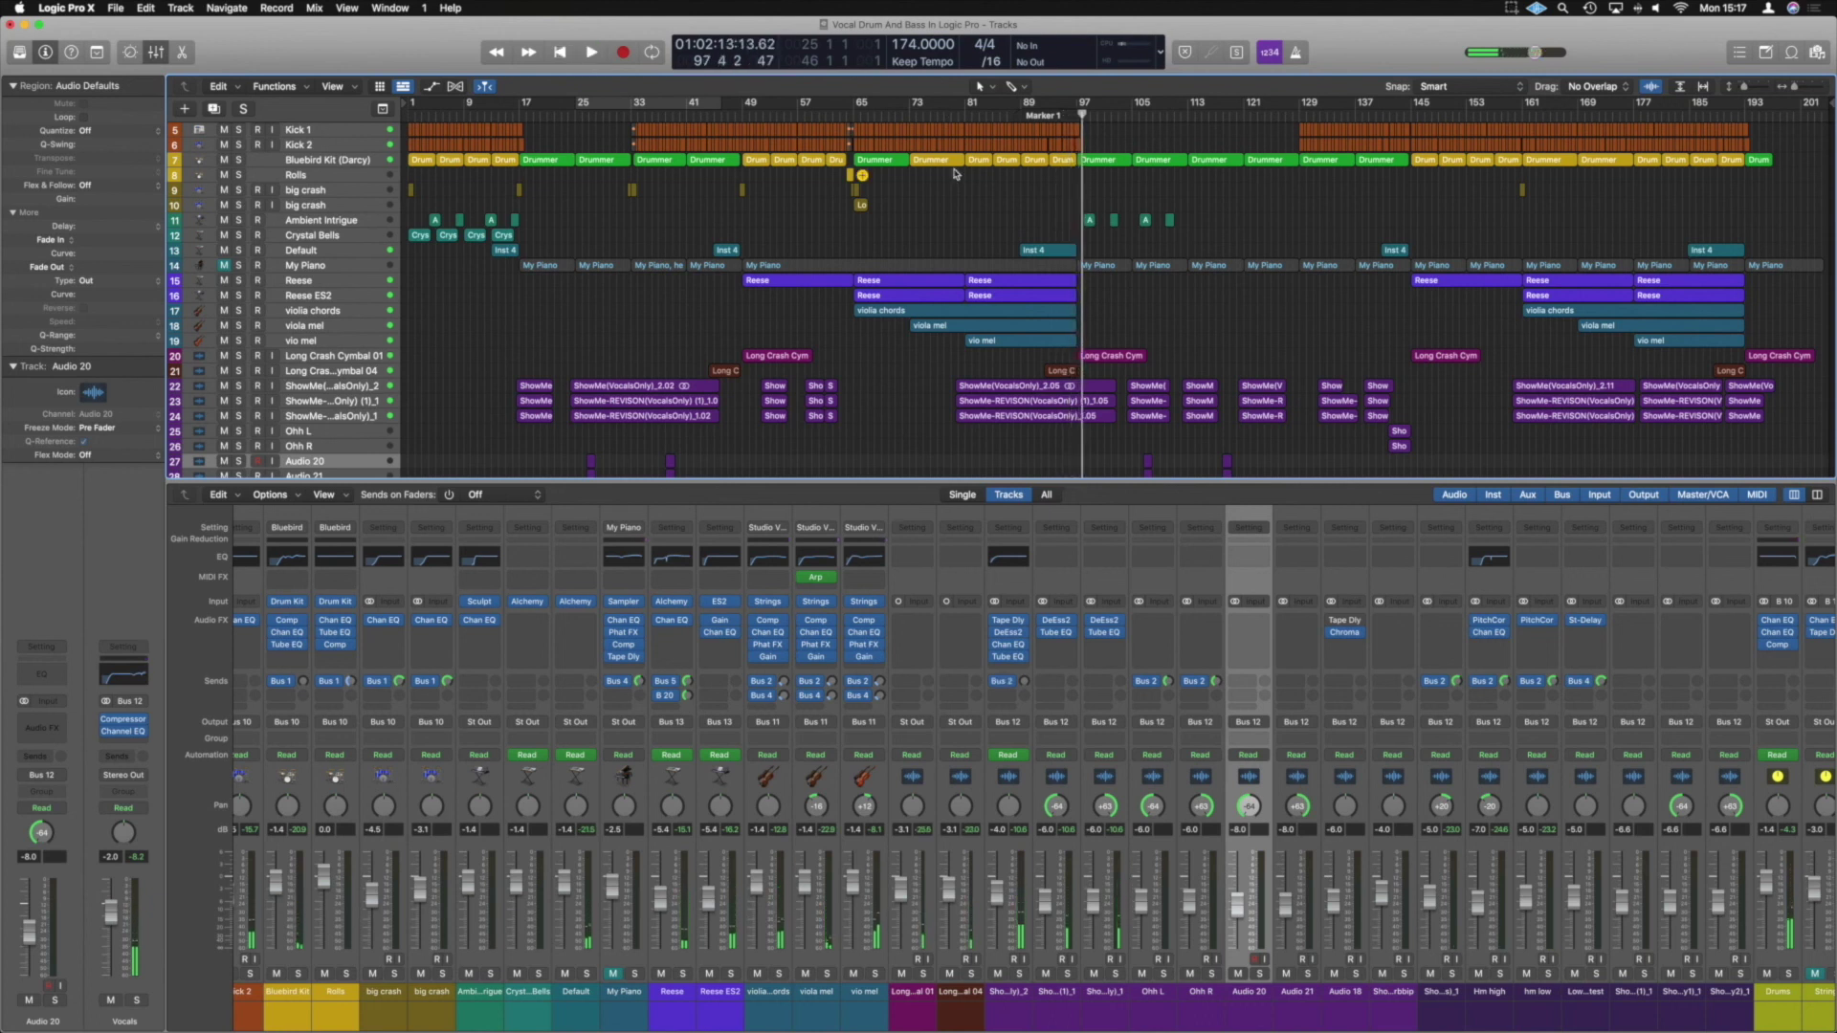